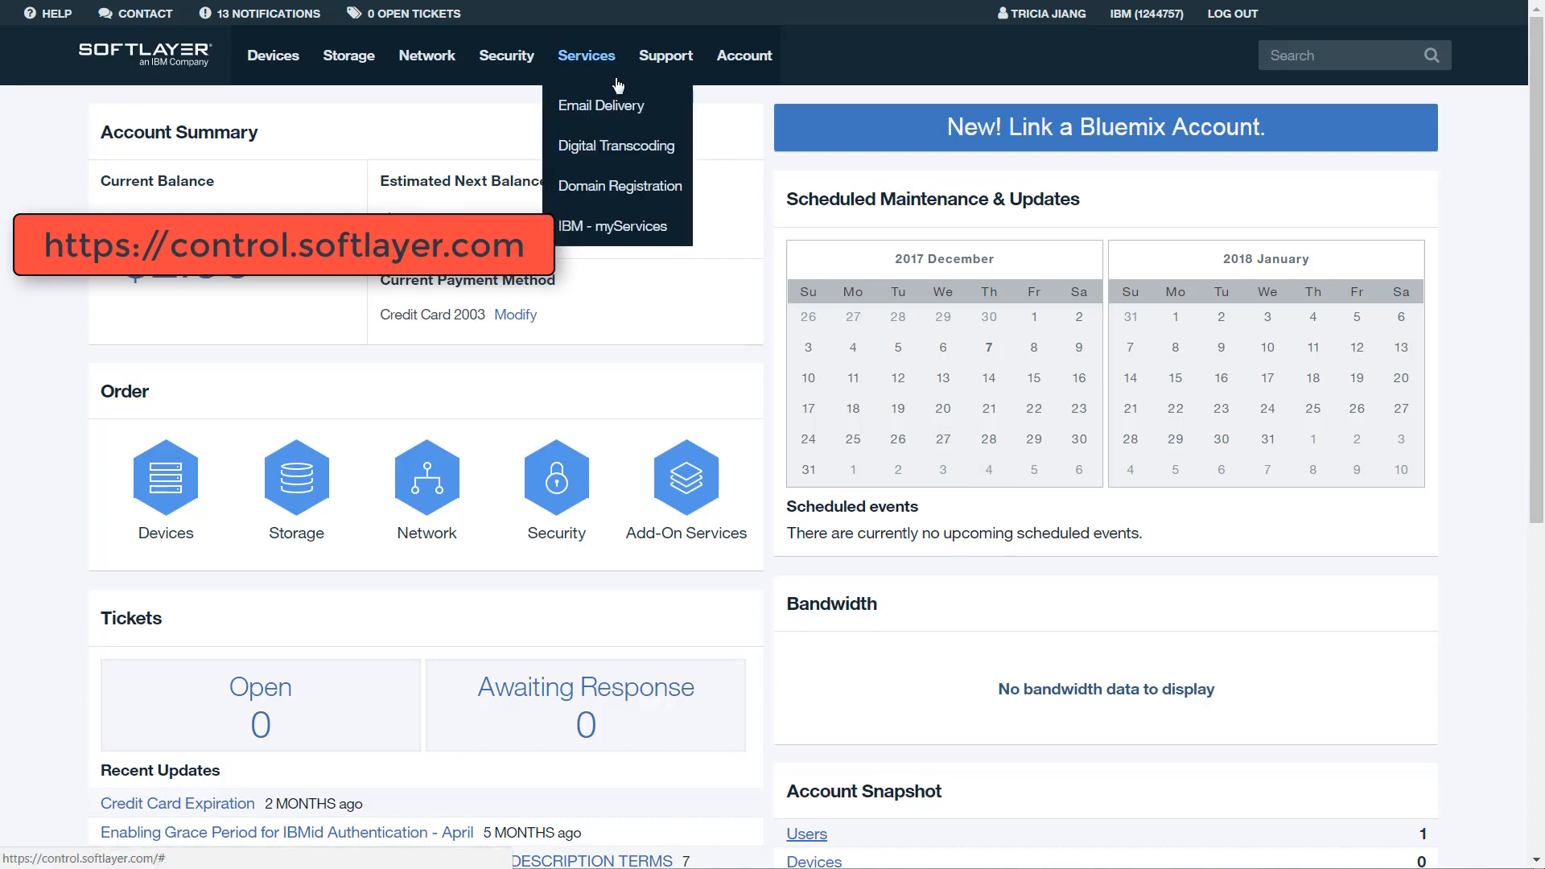
Start an object storage order with the storage type Cloud Object Storage - S3 API and continue to the order review.
mouse_move(354, 64)
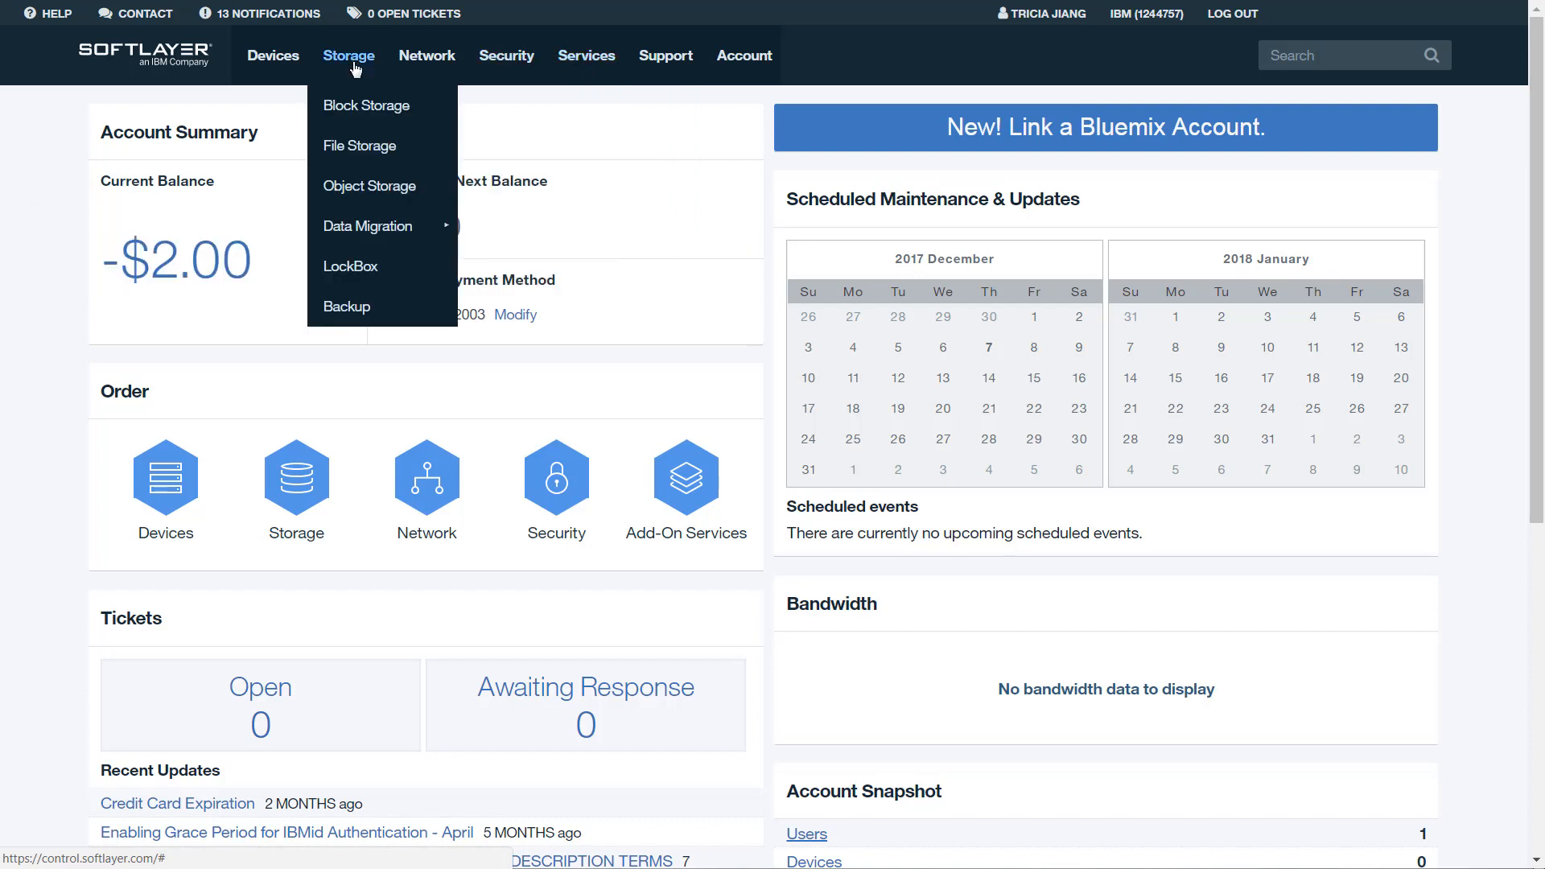
click(353, 185)
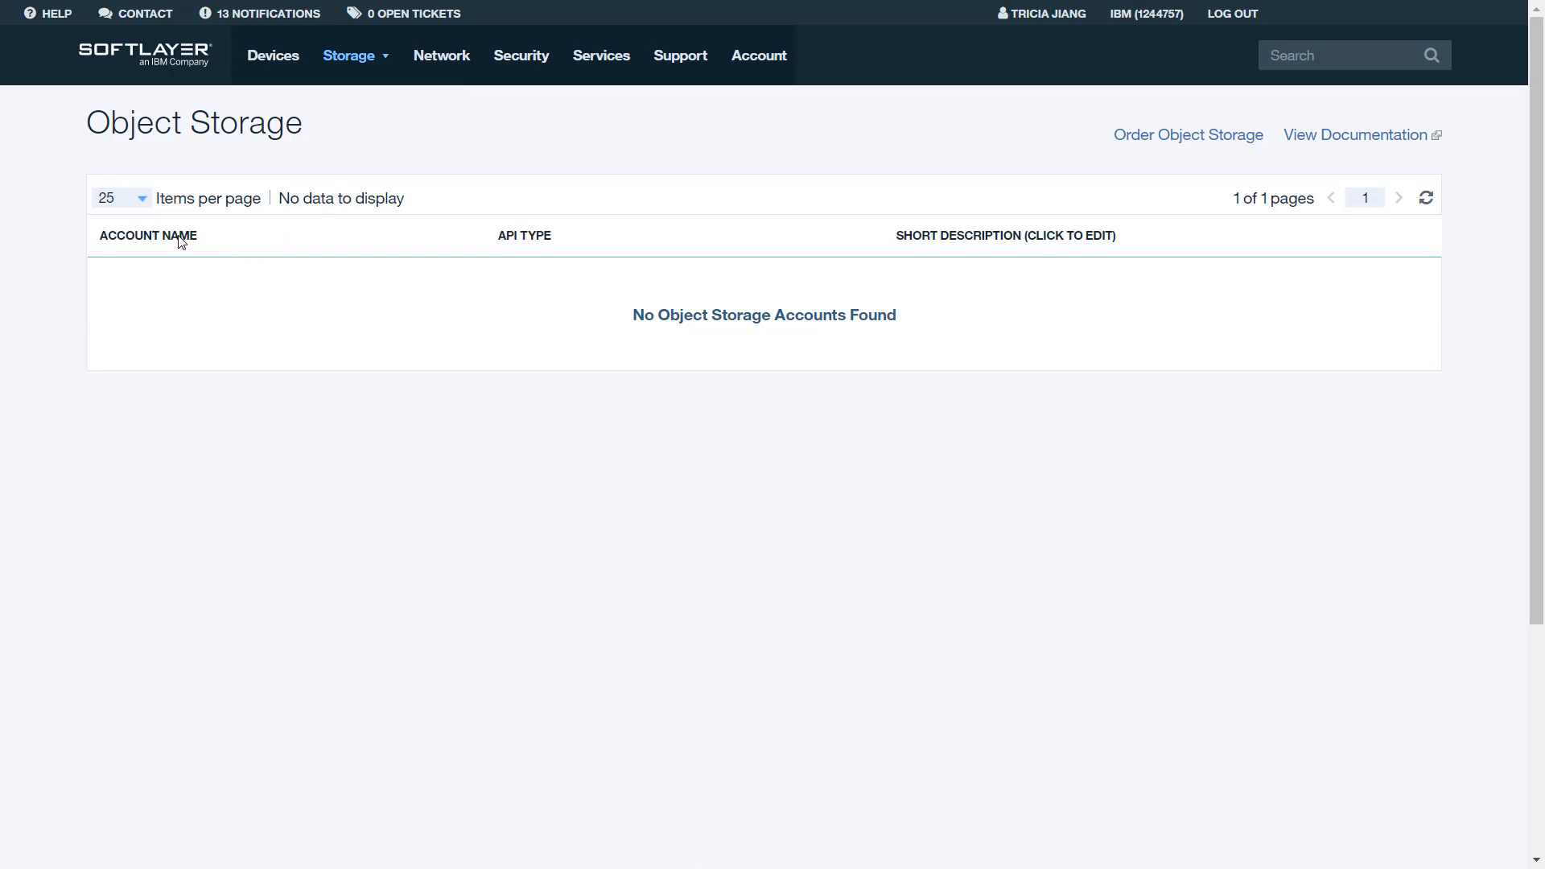
click(1157, 144)
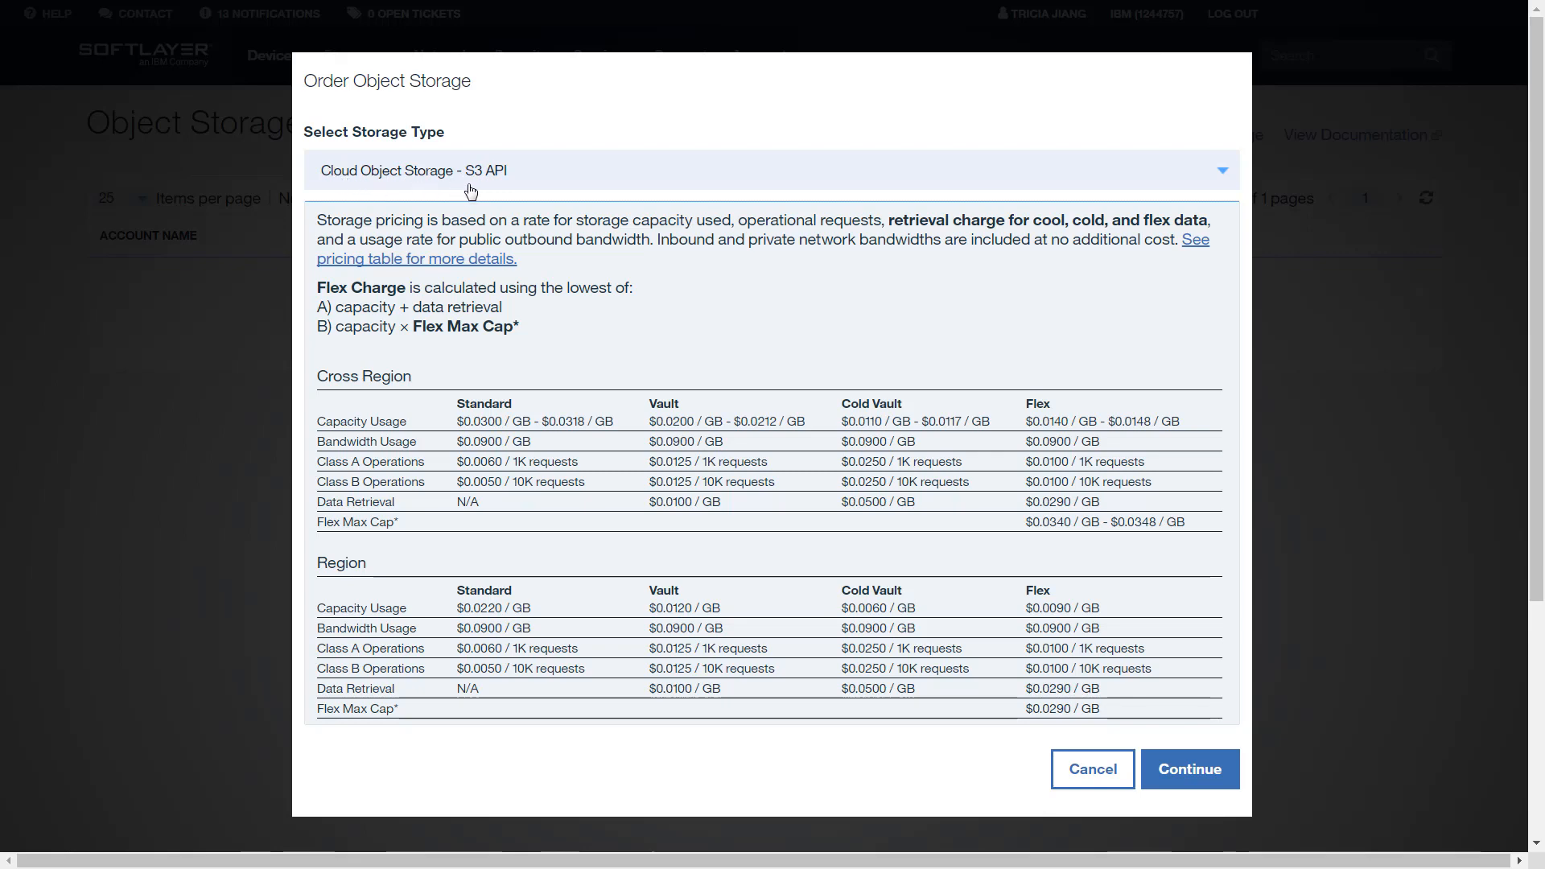
click(1224, 177)
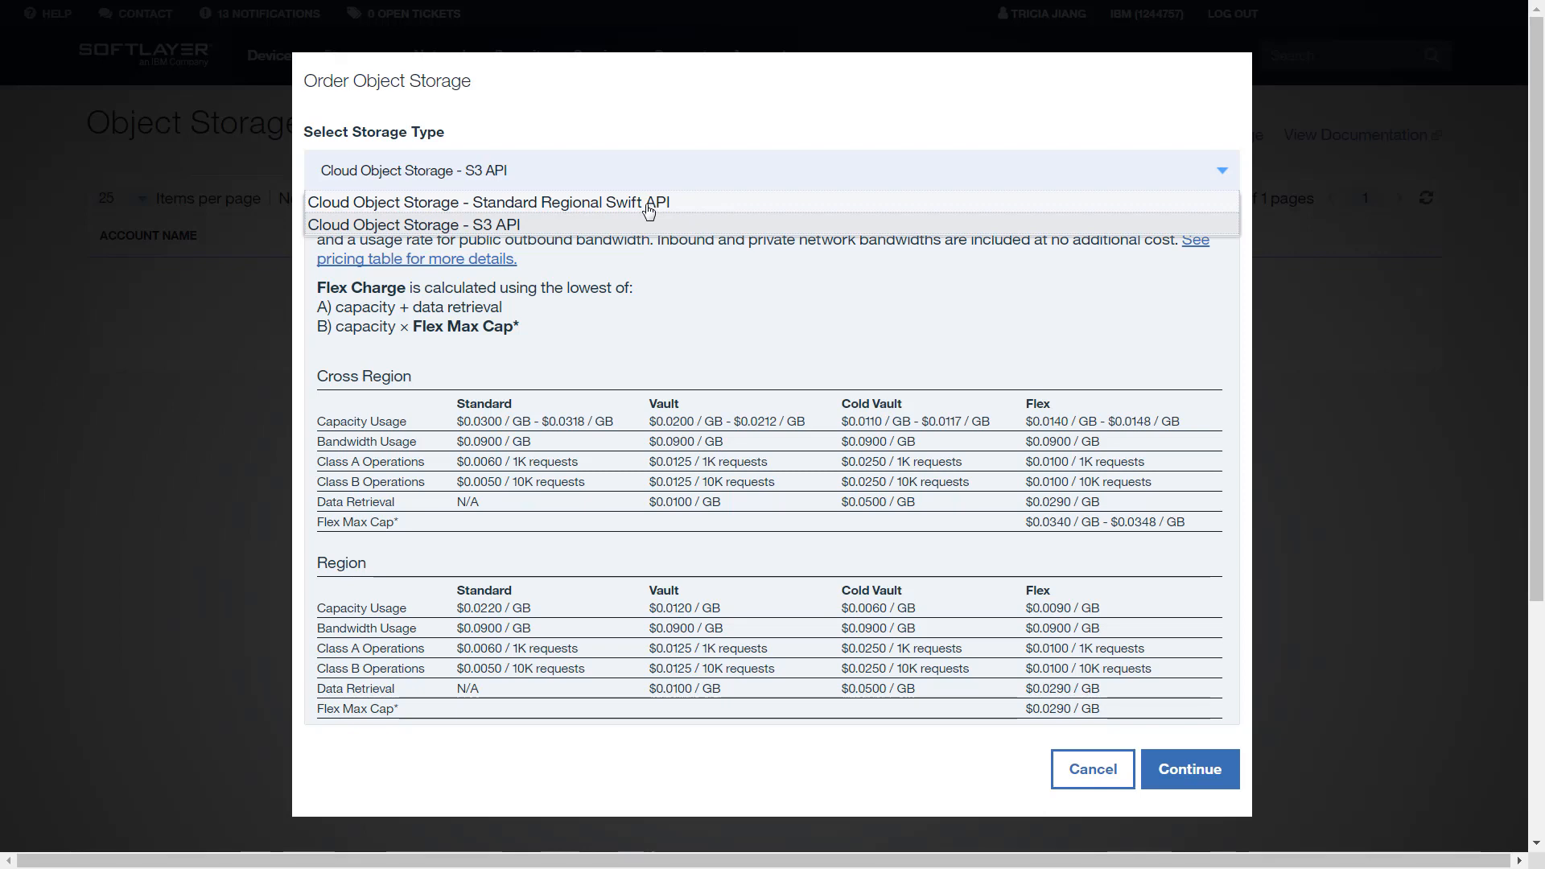
click(533, 235)
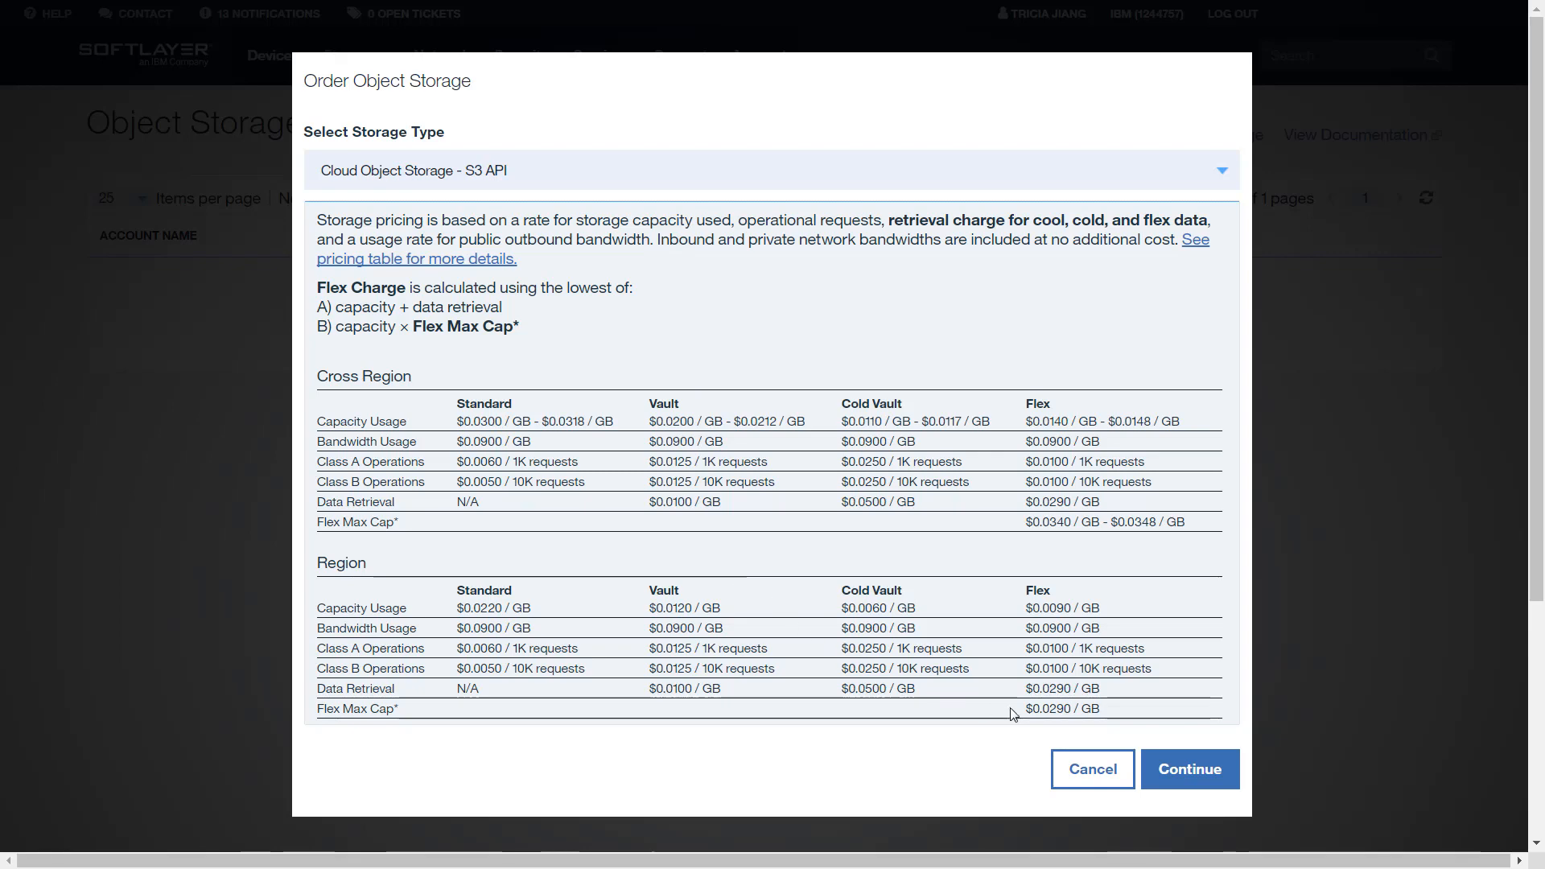
click(1185, 775)
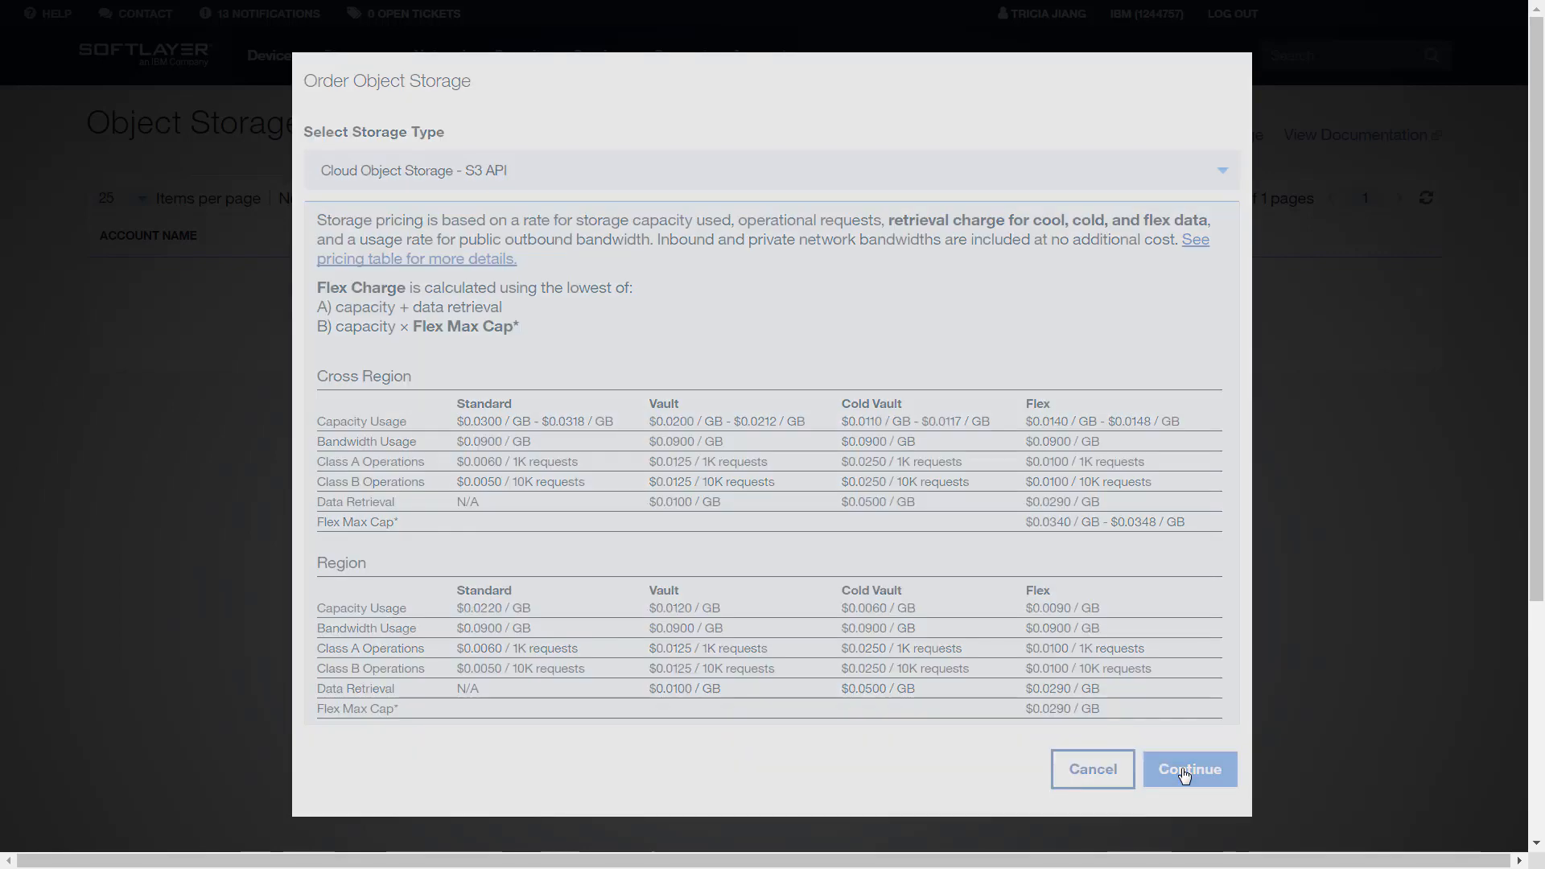
Accept the Master Service Agreement and place the object storage order.
drag(1535, 256, 1529, 480)
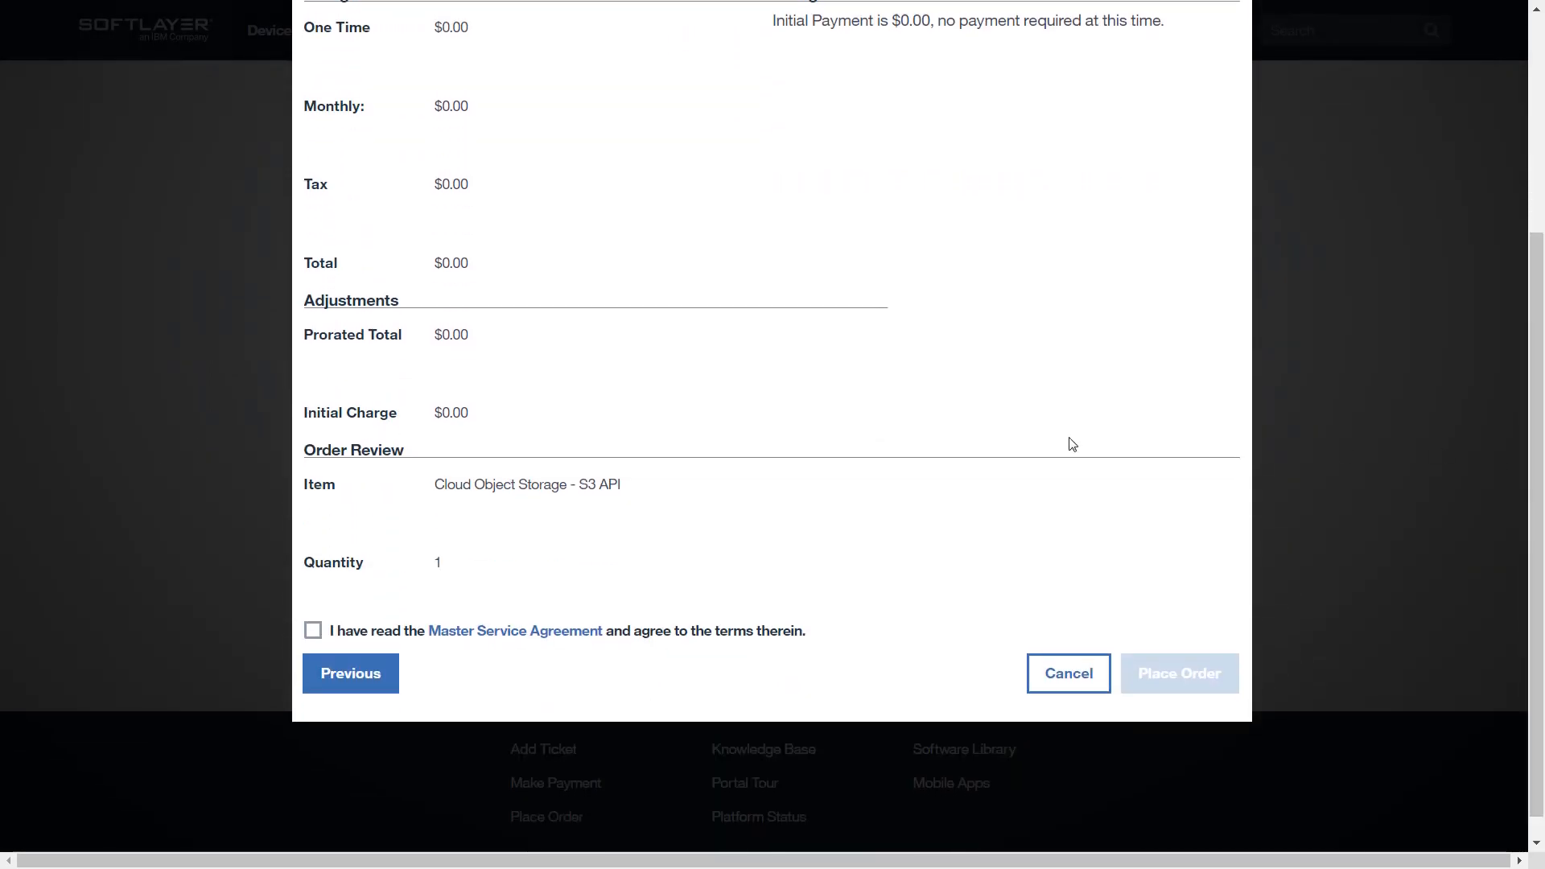
click(314, 630)
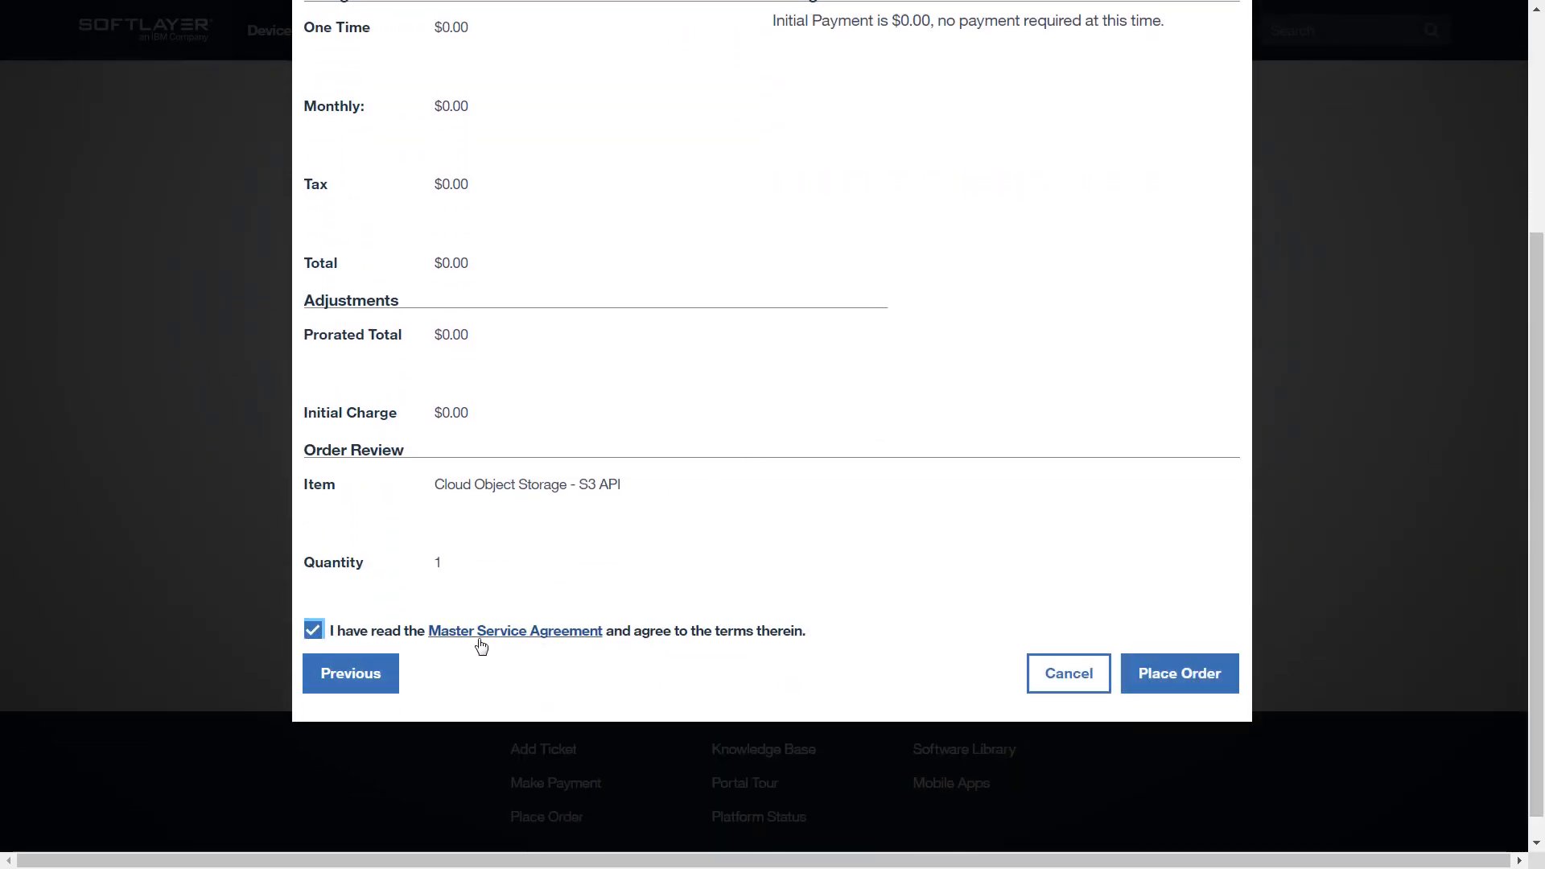
click(1171, 680)
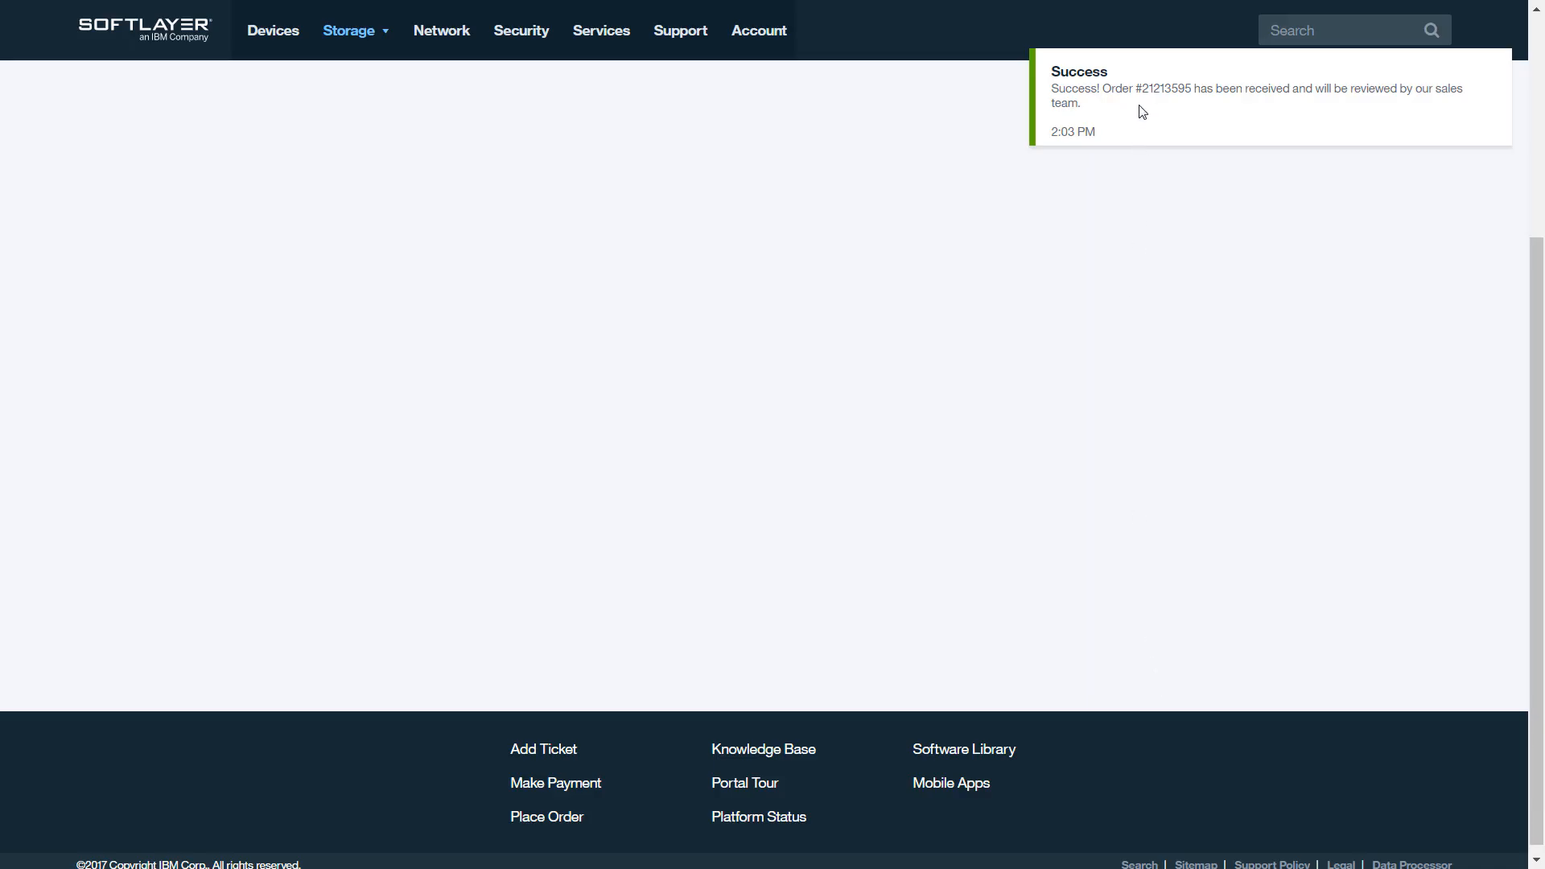
In the object storage account list, set the new S3 account's short description to "COS for IBM Spectrum Protect containers".
mouse_move(364, 51)
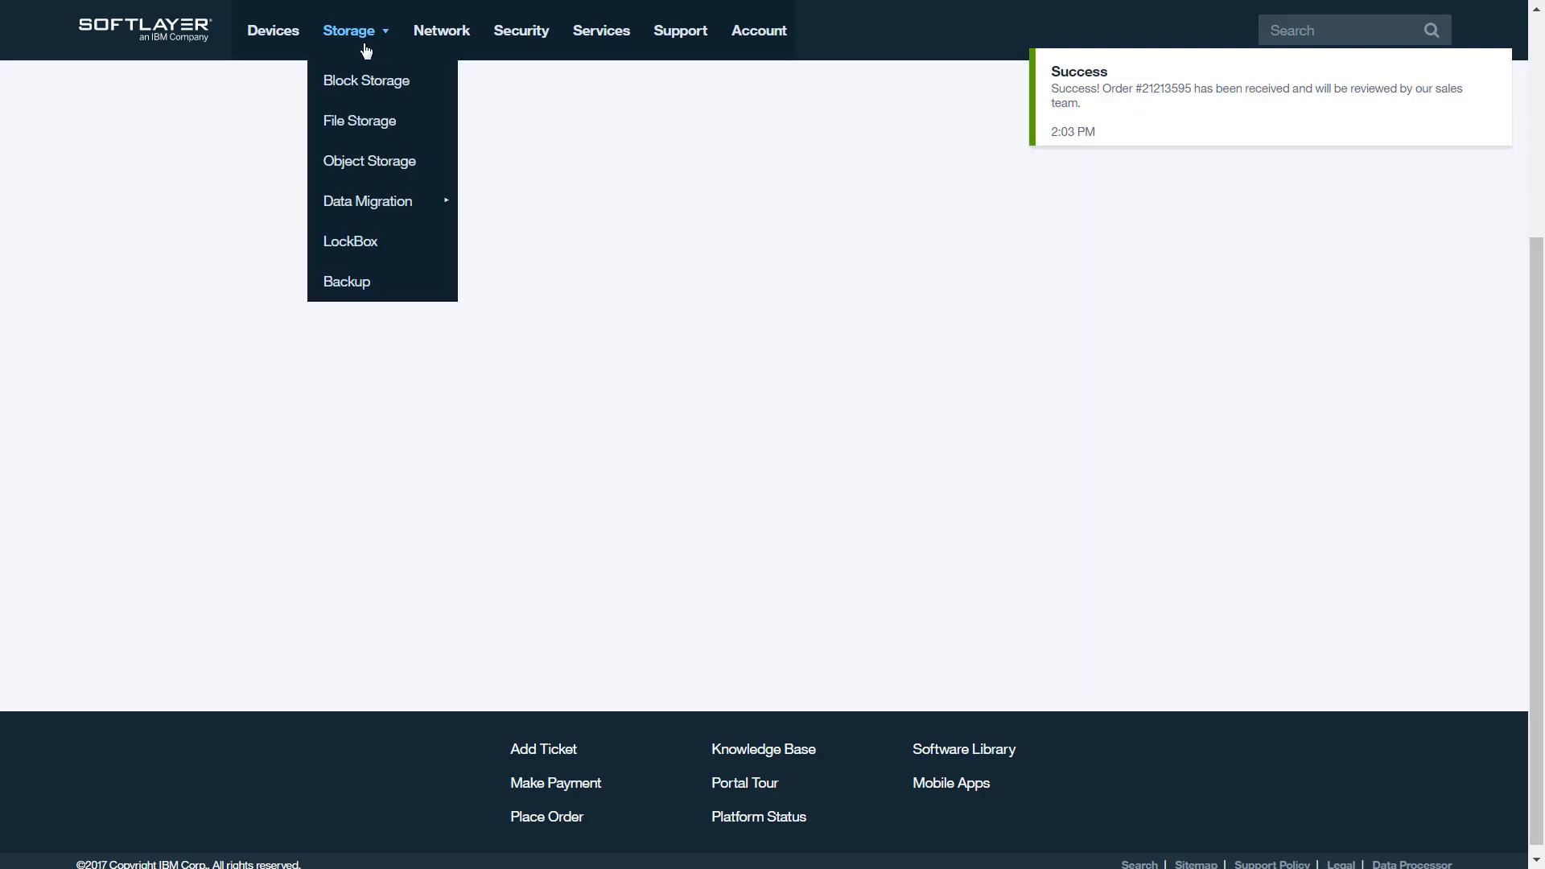
click(359, 177)
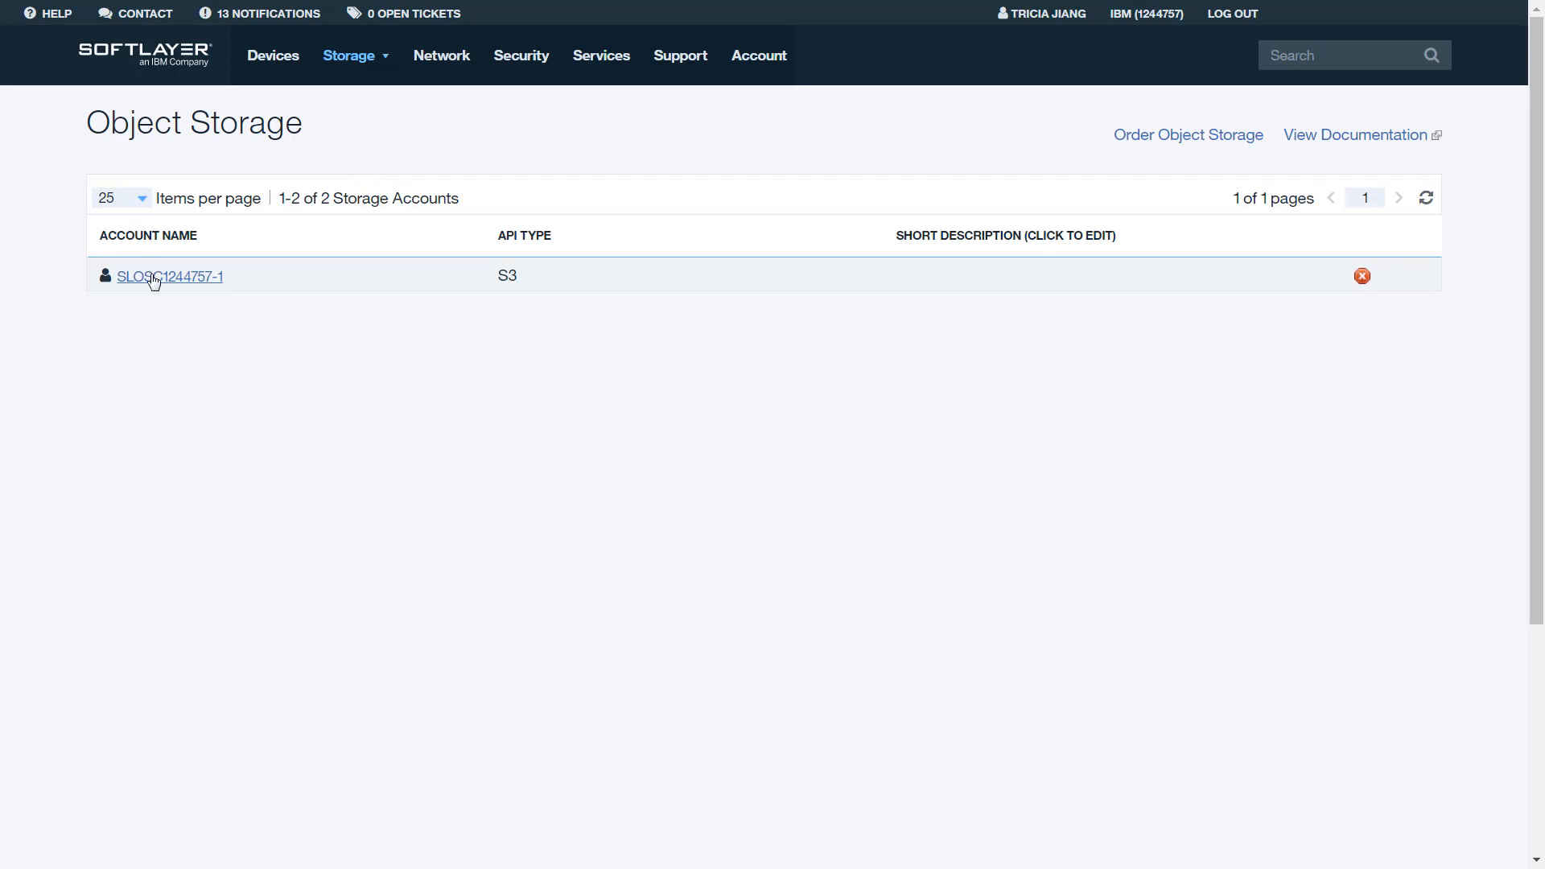
click(941, 274)
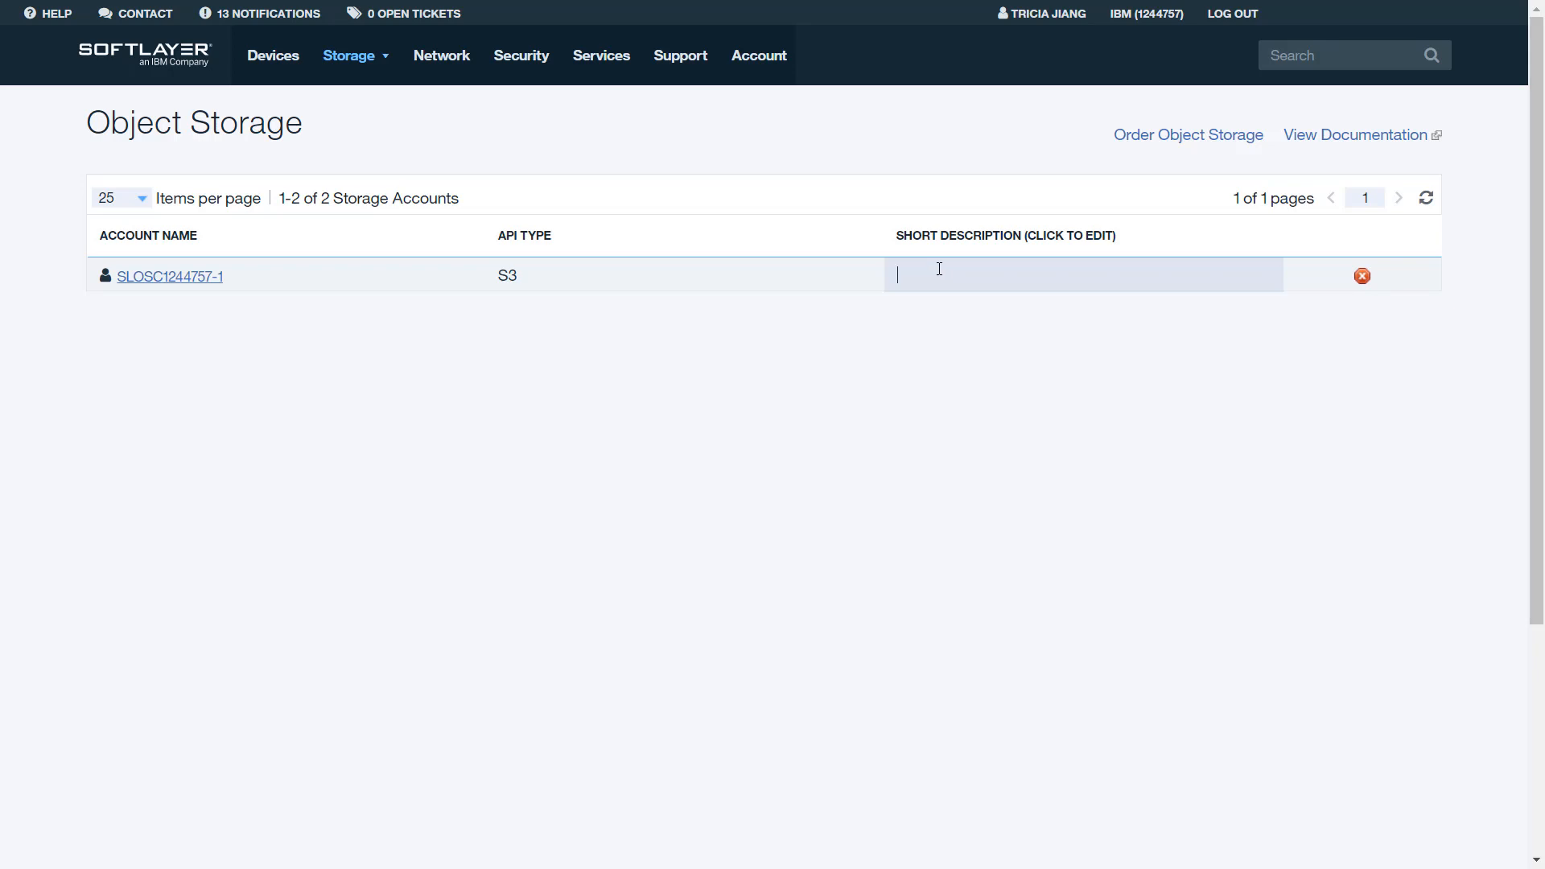
text(COS for IBM Spectrum Protect containers)
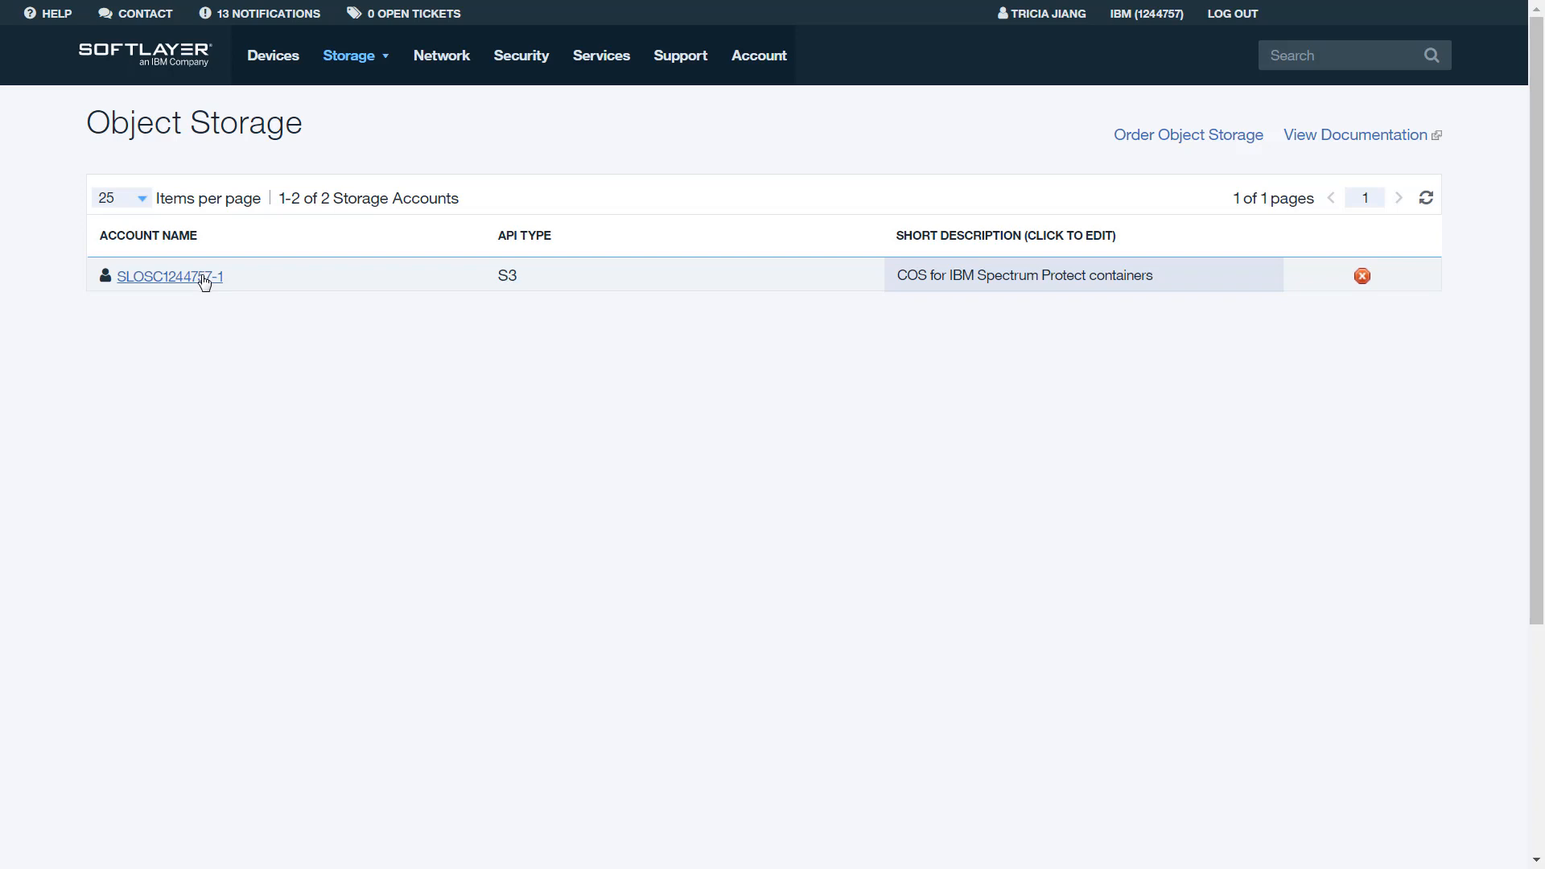
key(Return)
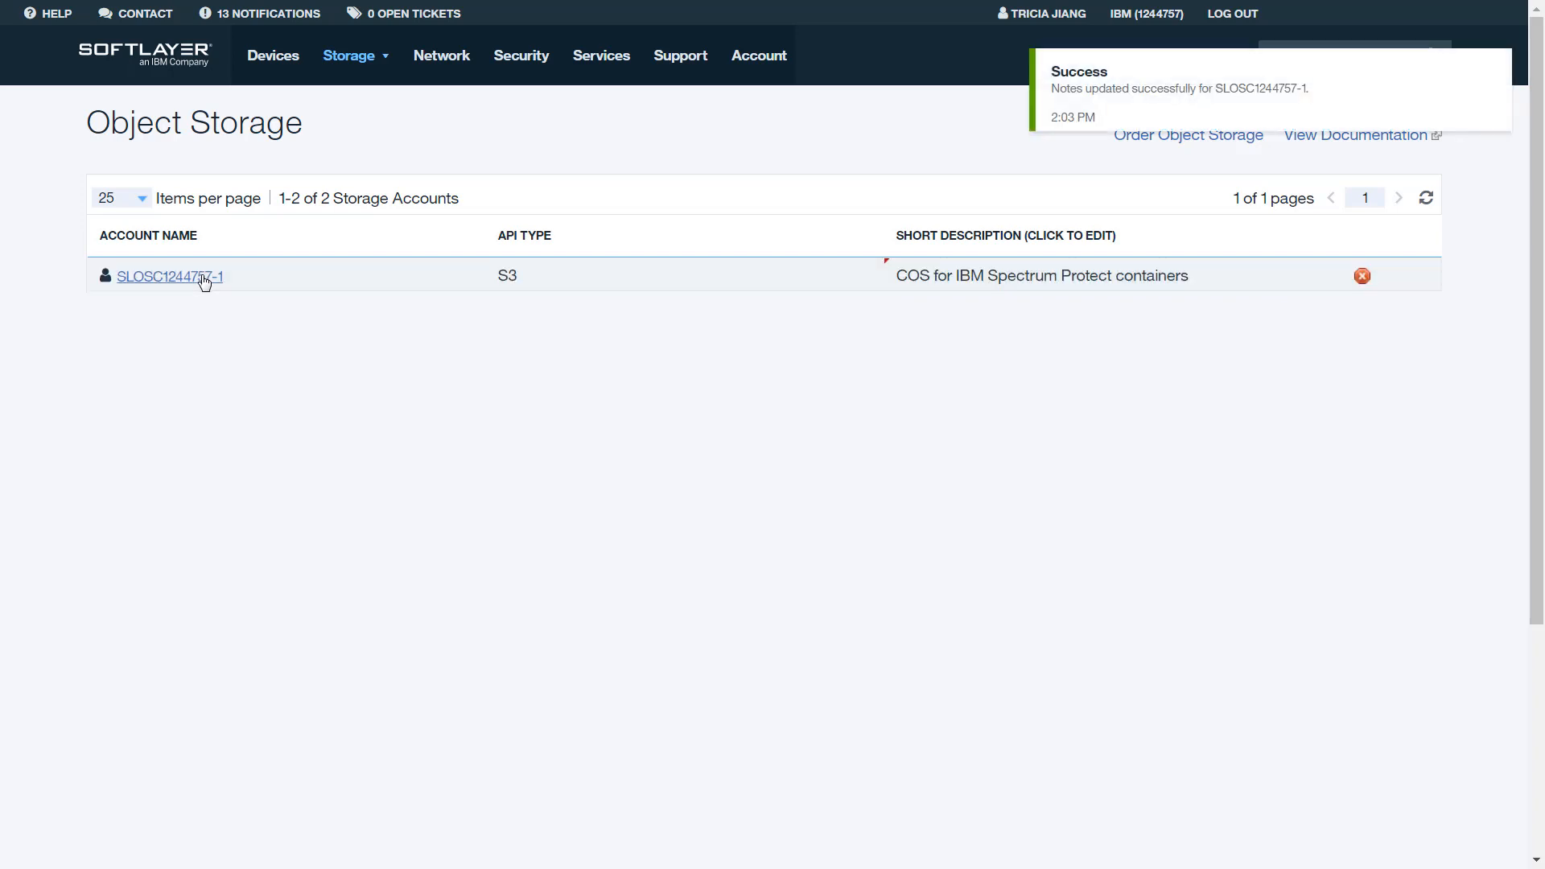
Open the S3 storage account and enter sp-softlayer-cloud as the name of a new bucket.
click(170, 276)
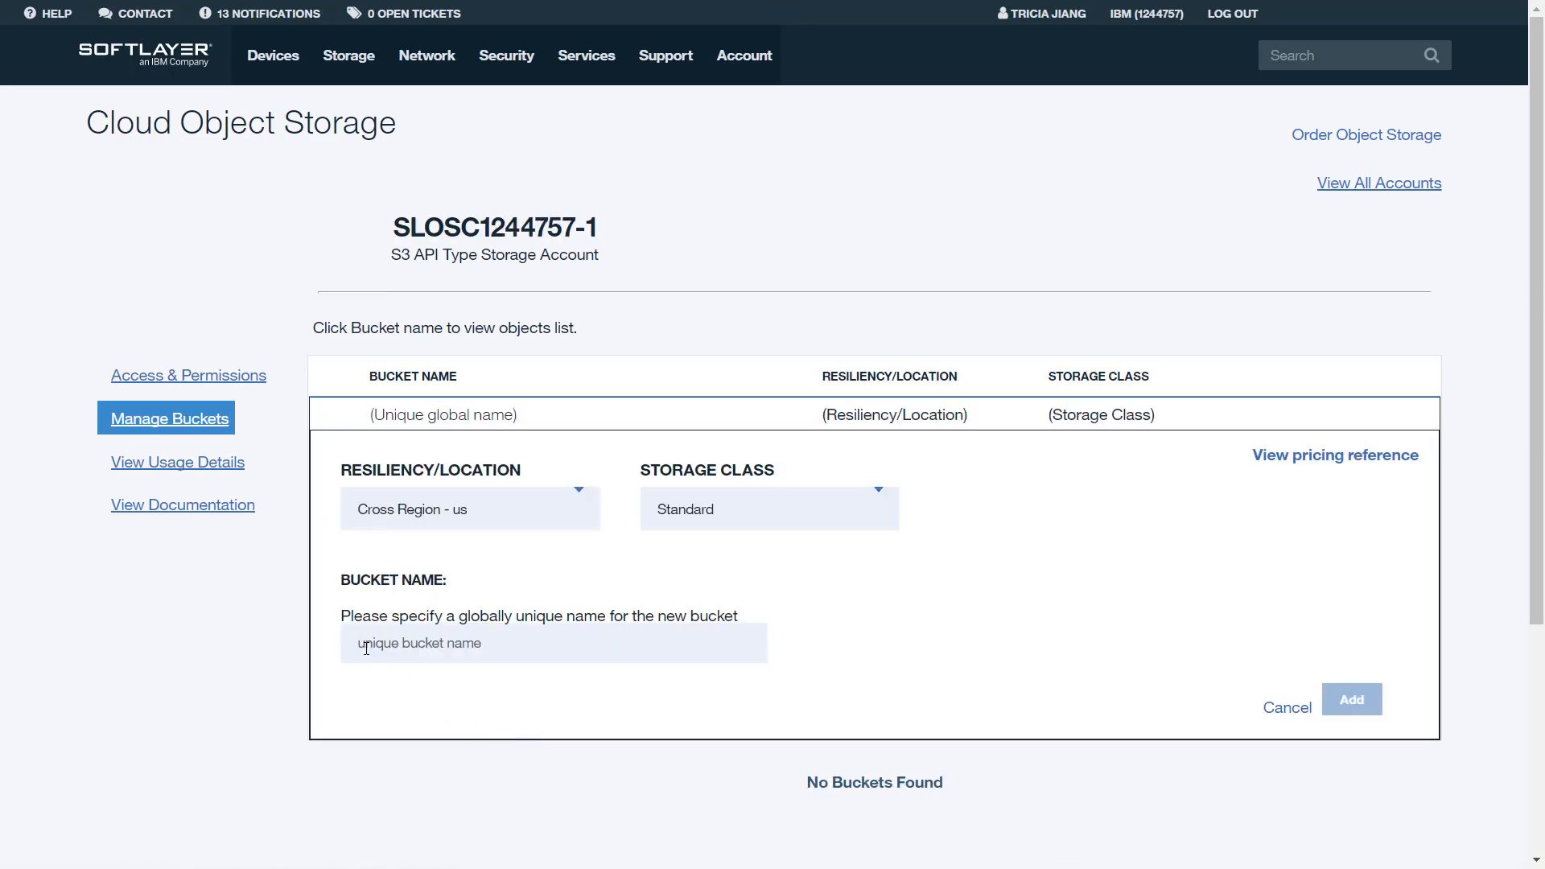
text(sp-)
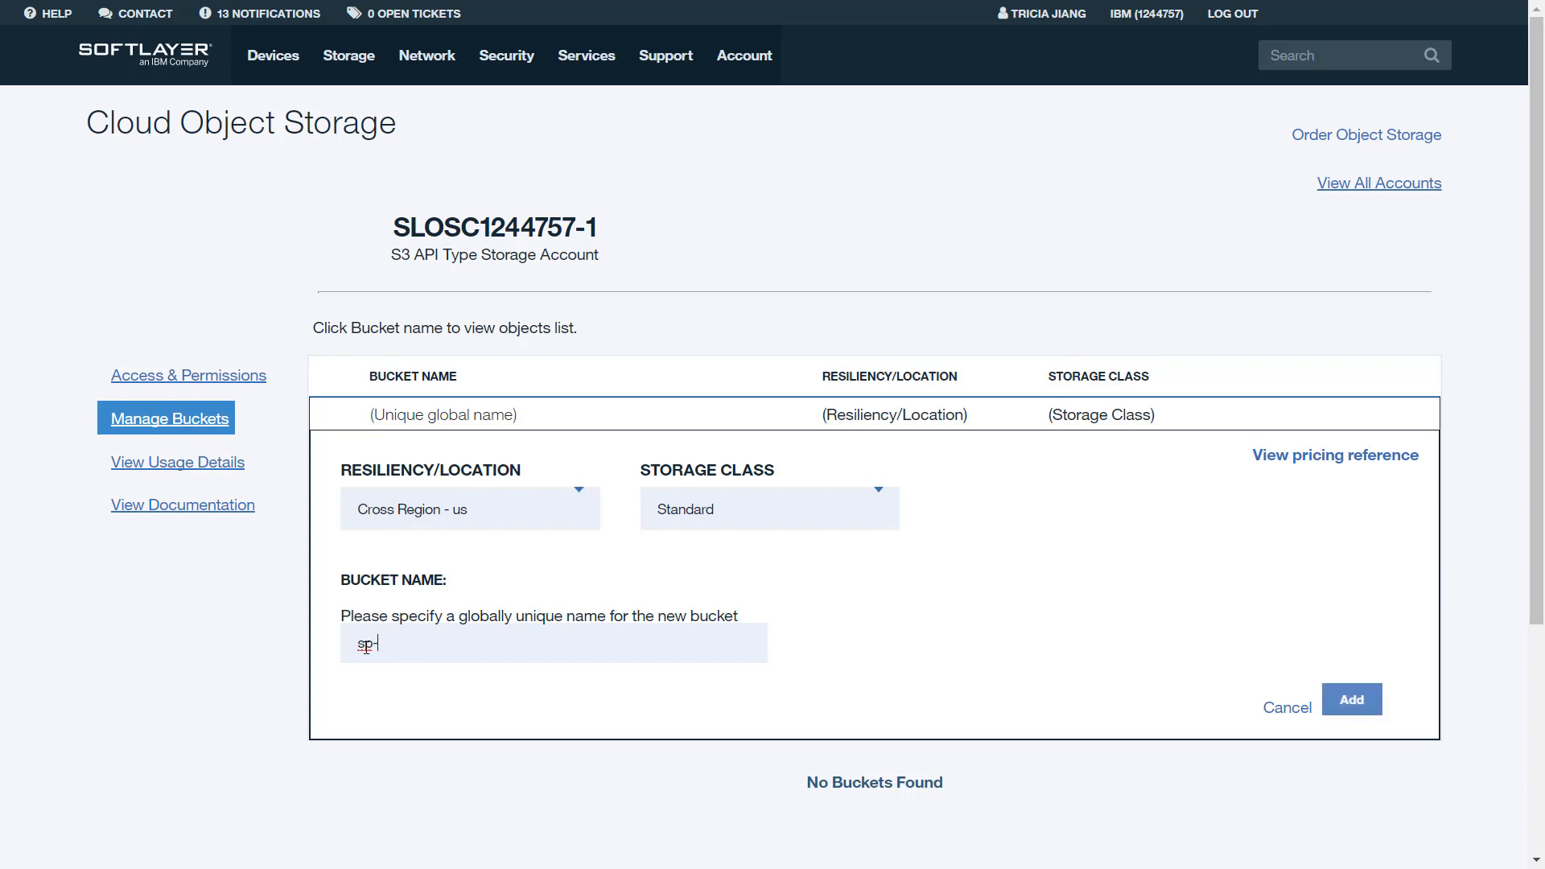
text(softlayer-)
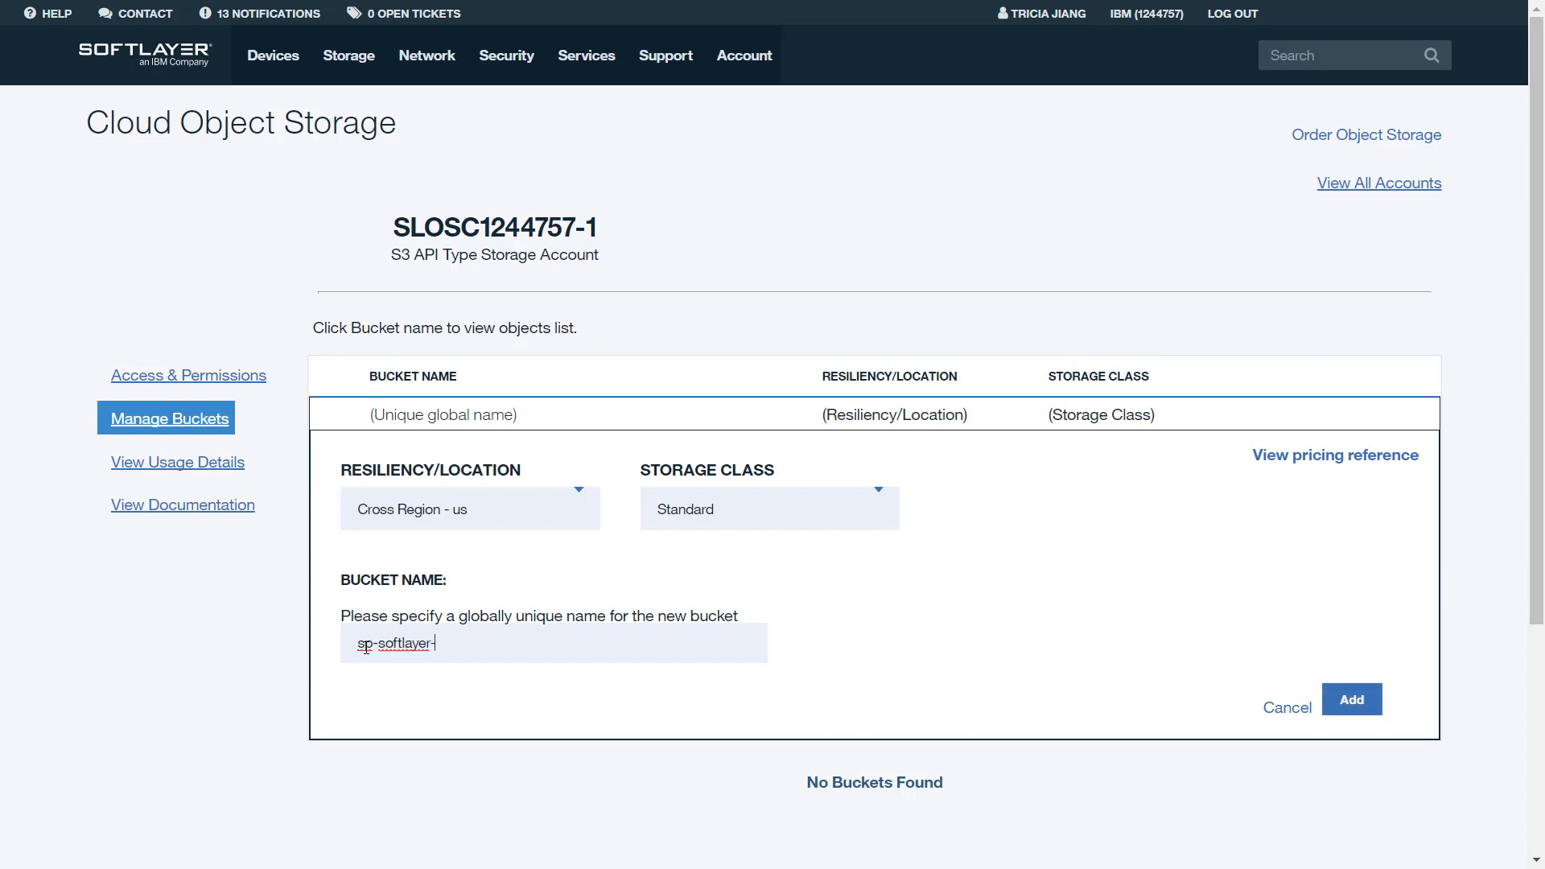
text(cloud)
Check the pricing reference, then add the bucket with Cross Region - us resiliency and the Cold Vault storage class.
click(1307, 471)
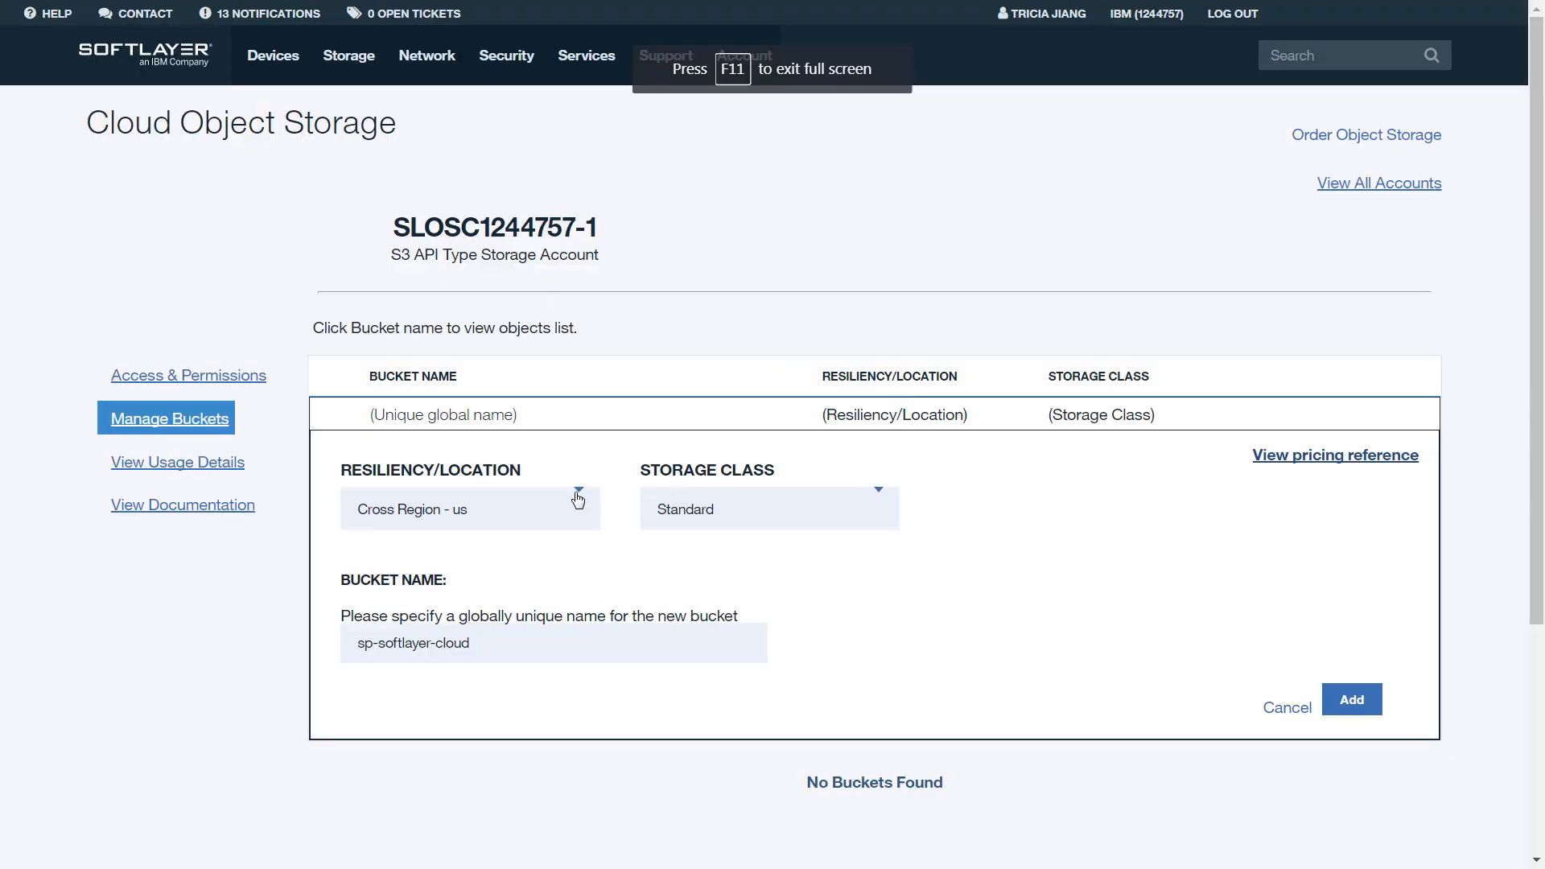
click(578, 500)
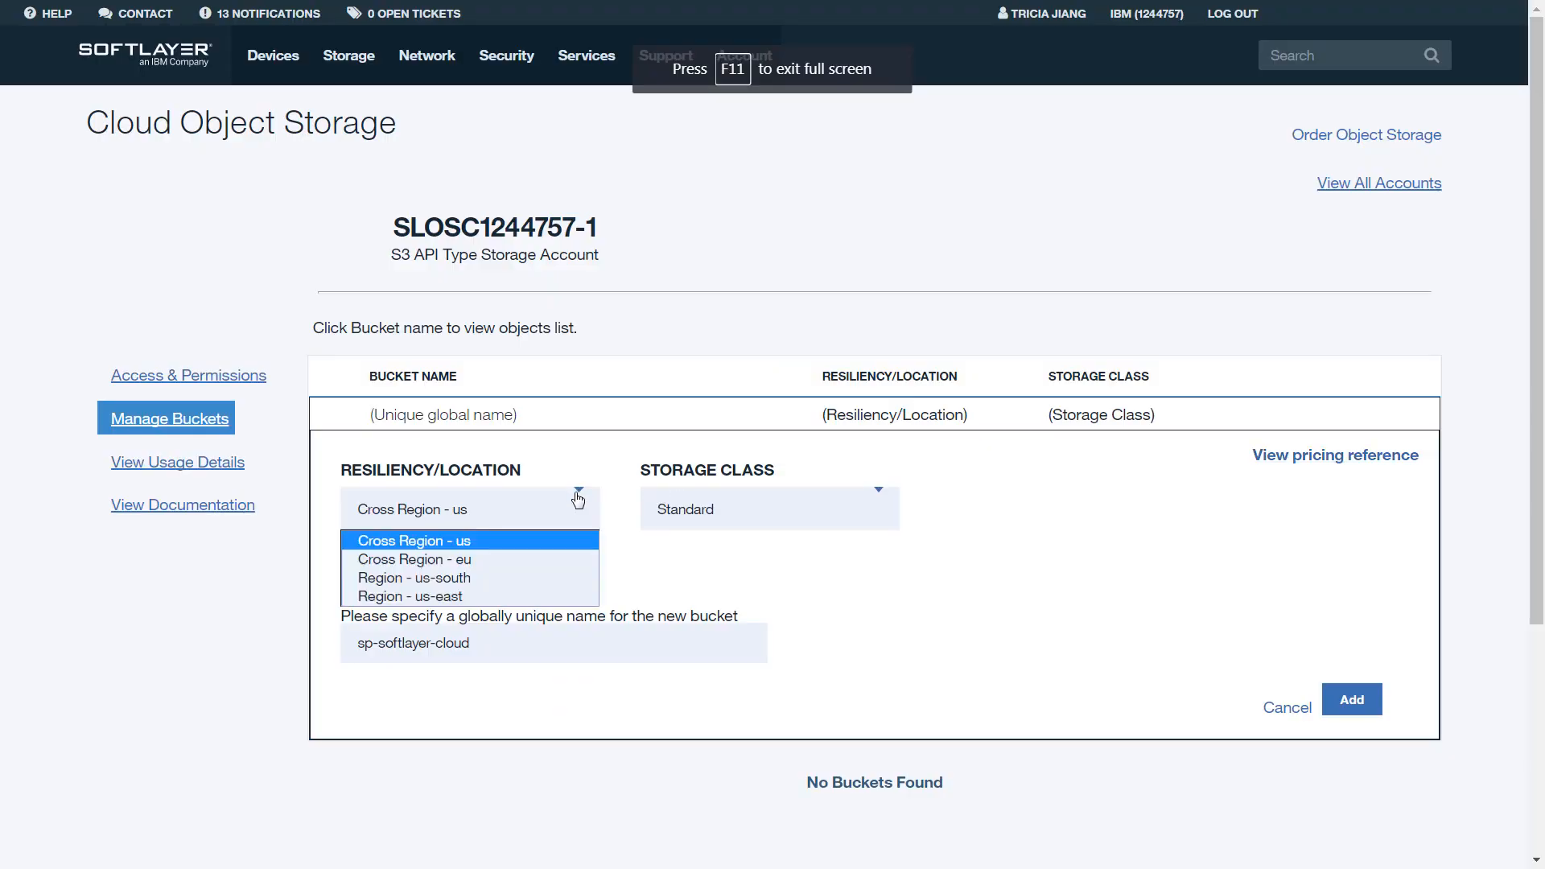
click(470, 541)
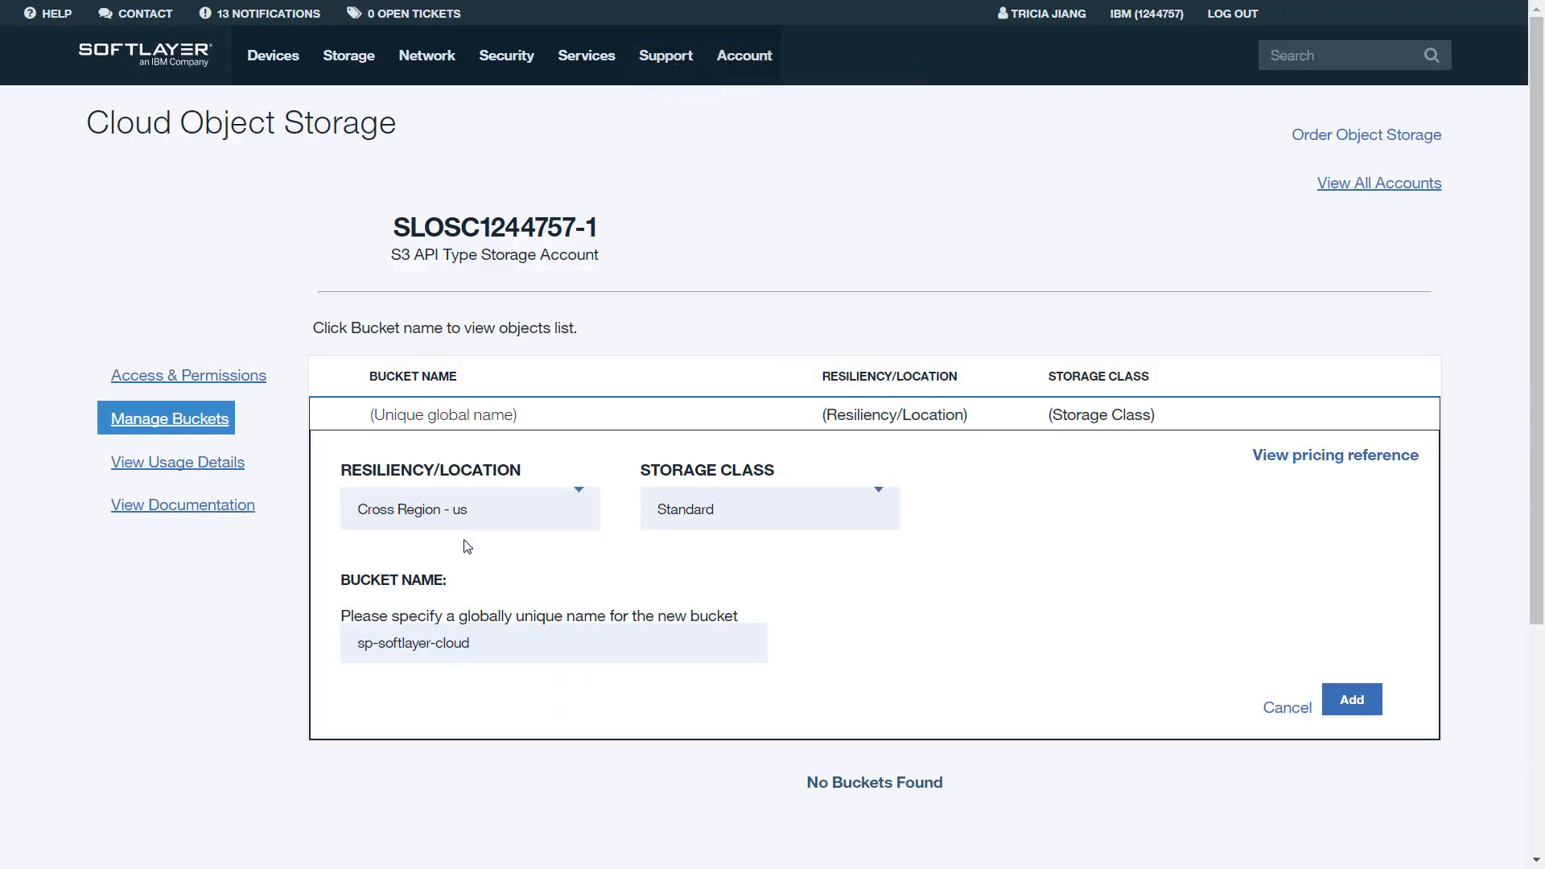
click(681, 519)
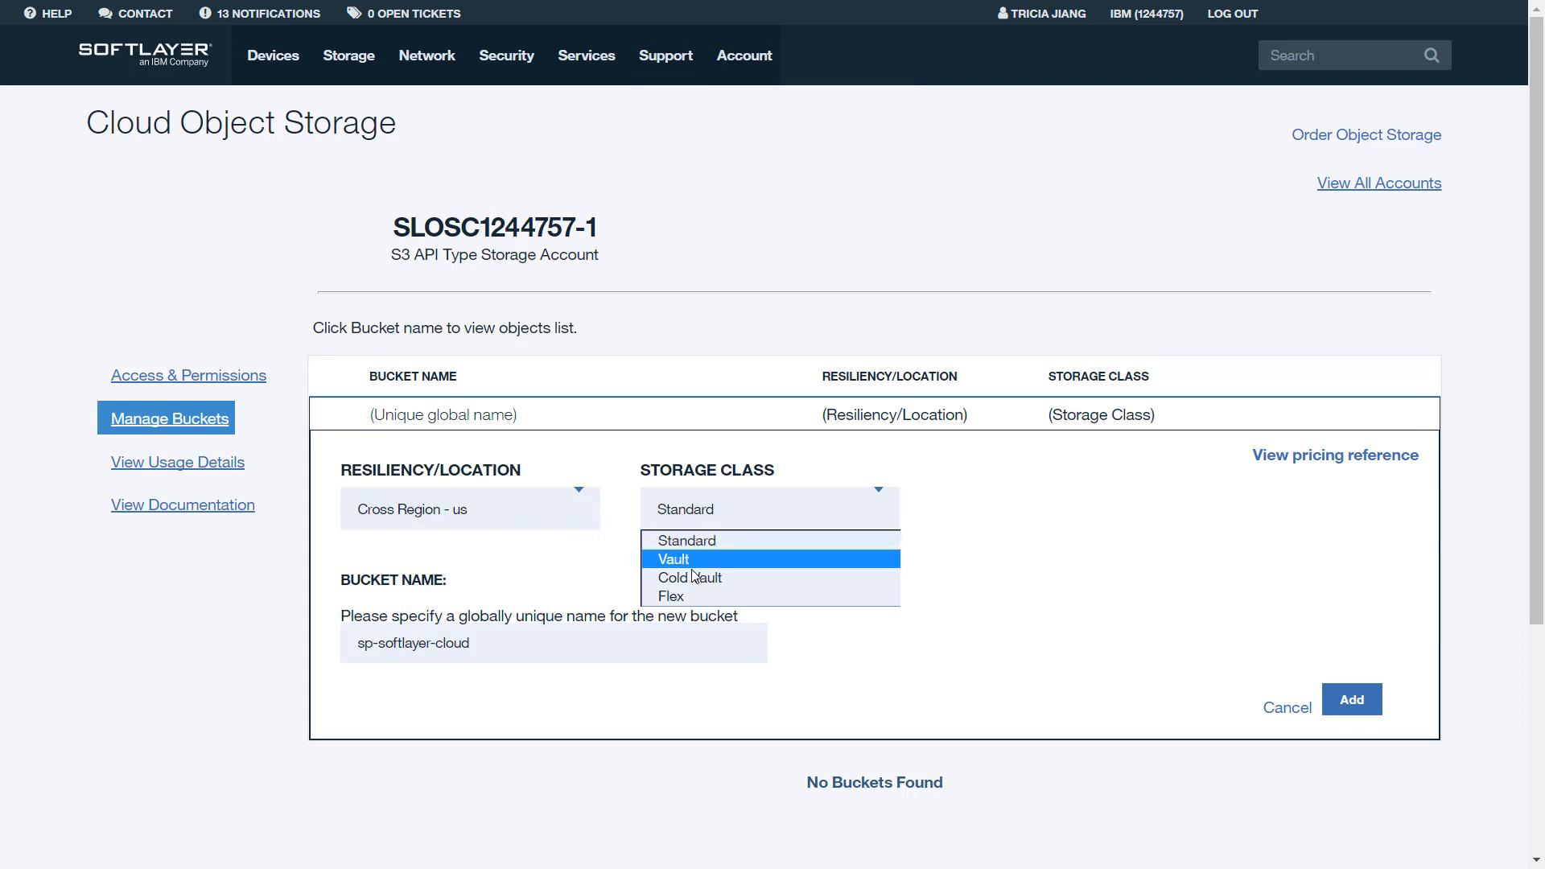
click(696, 579)
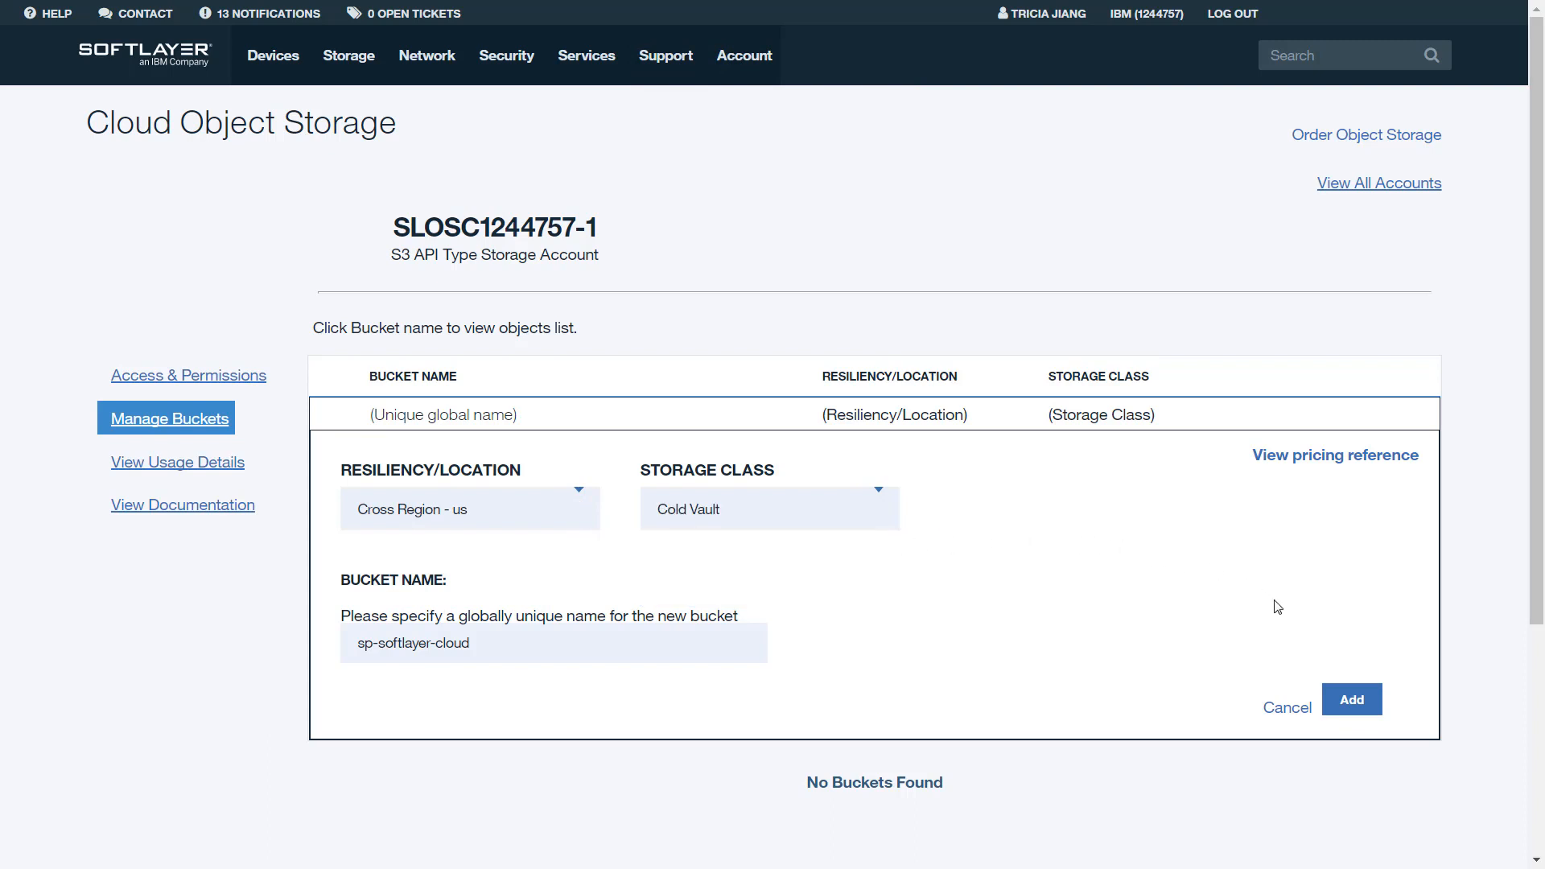
click(1352, 700)
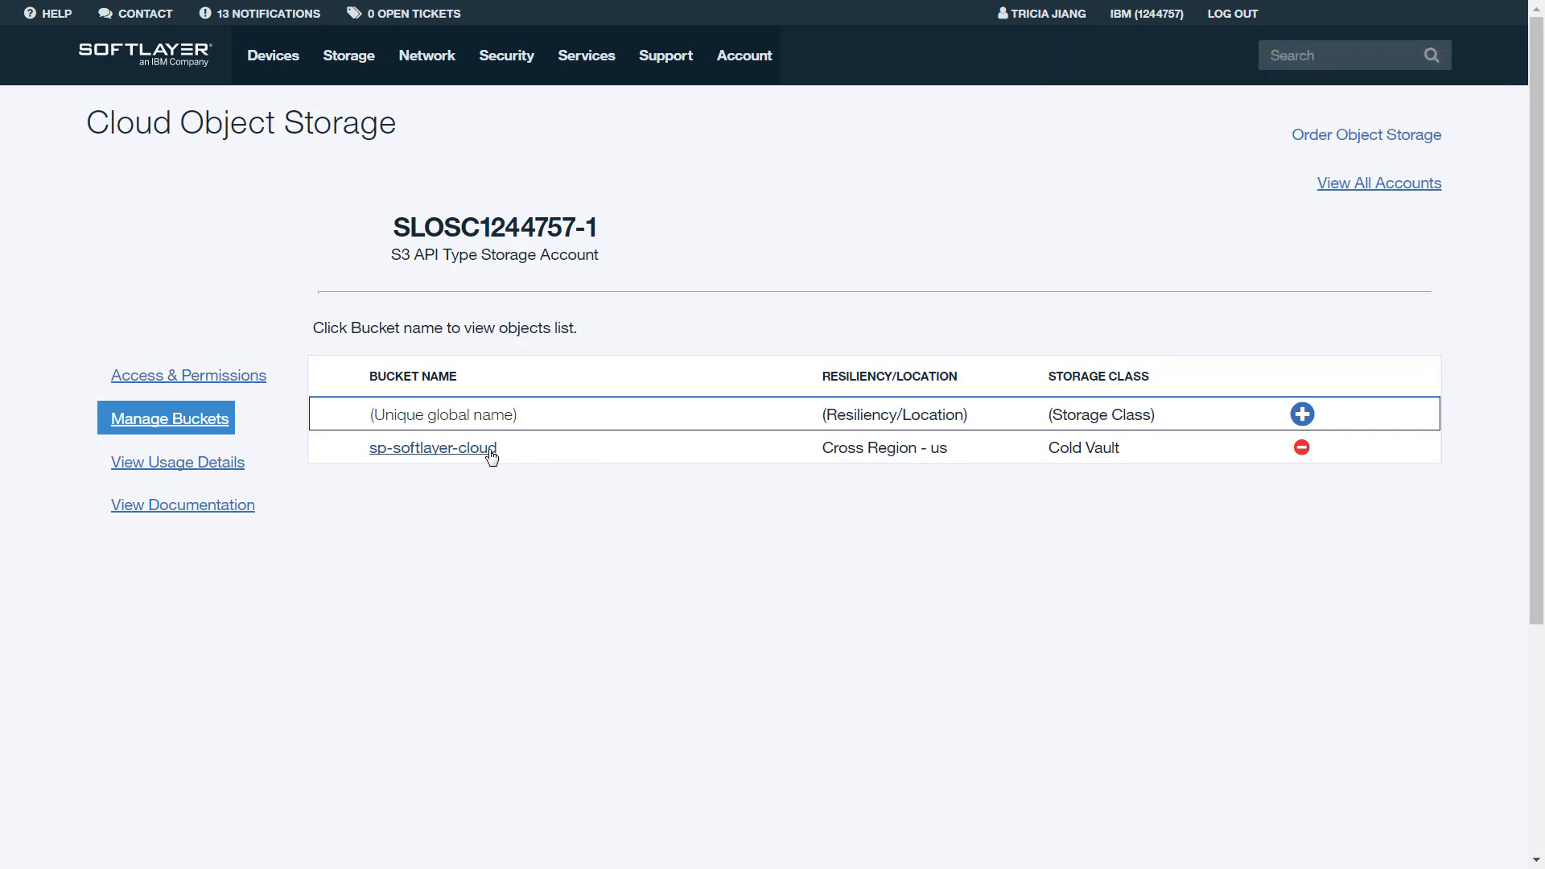
View the storage account's credentials, expanded access keys and cross region authentication endpoints.
click(211, 392)
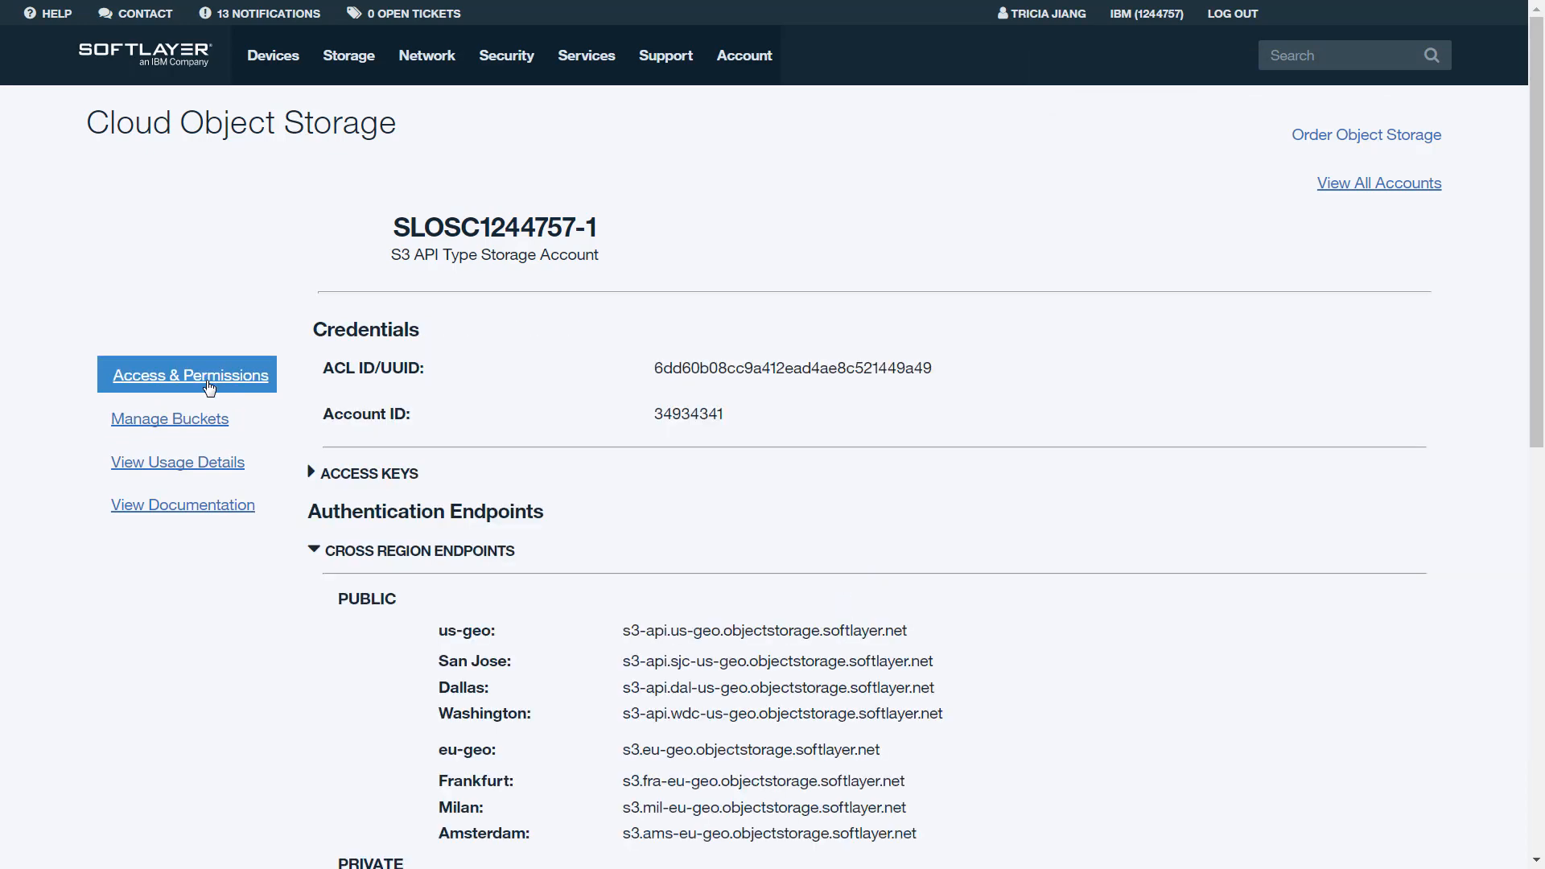
click(351, 477)
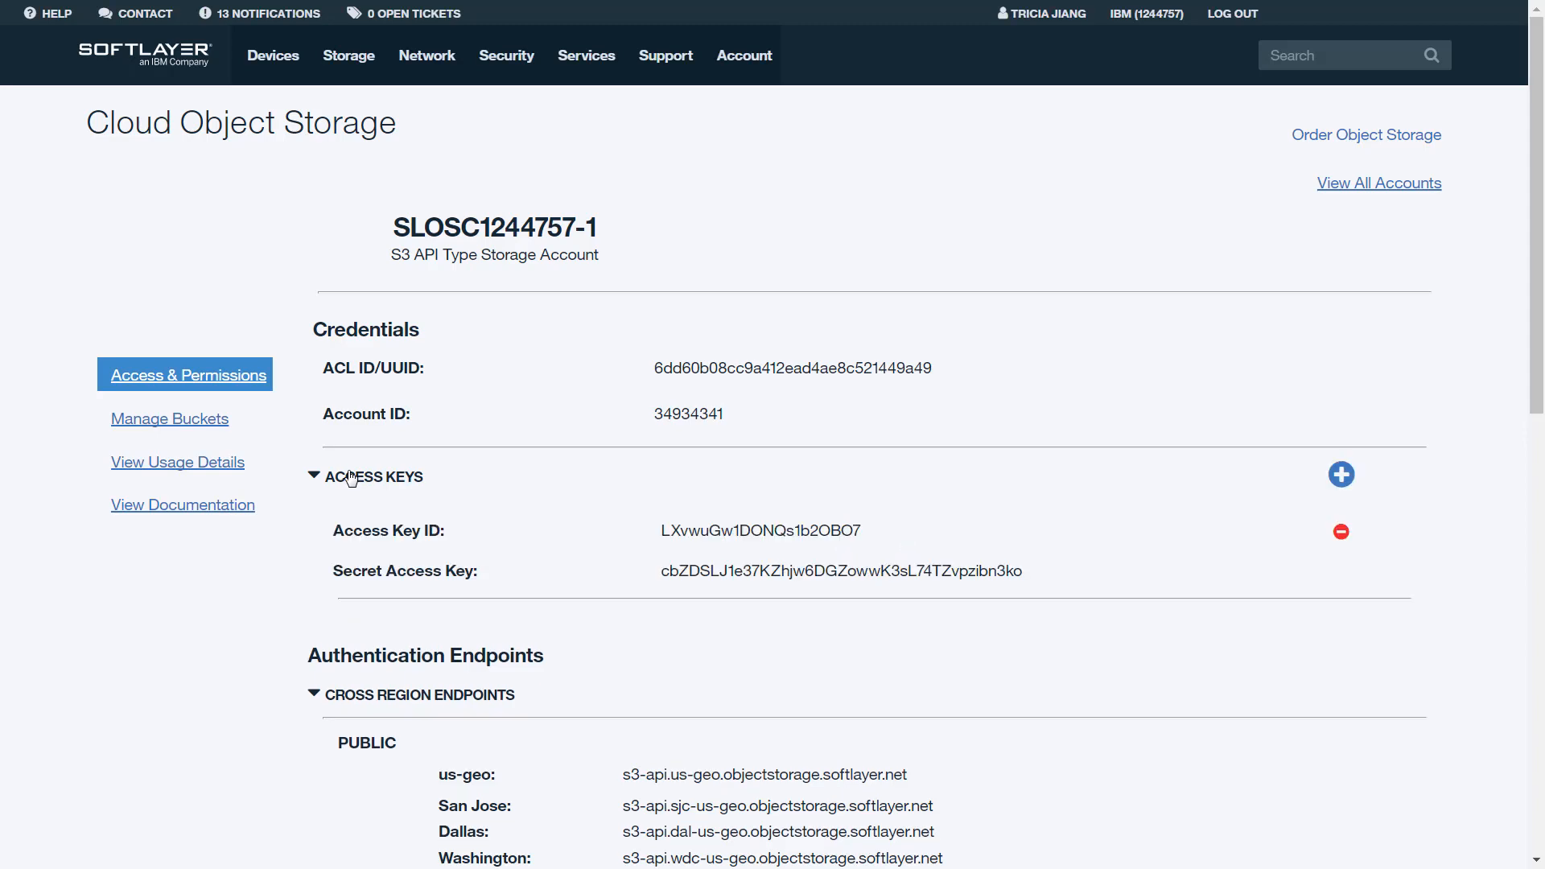
mouse_move(367, 537)
scroll(1274, 494, down, 5)
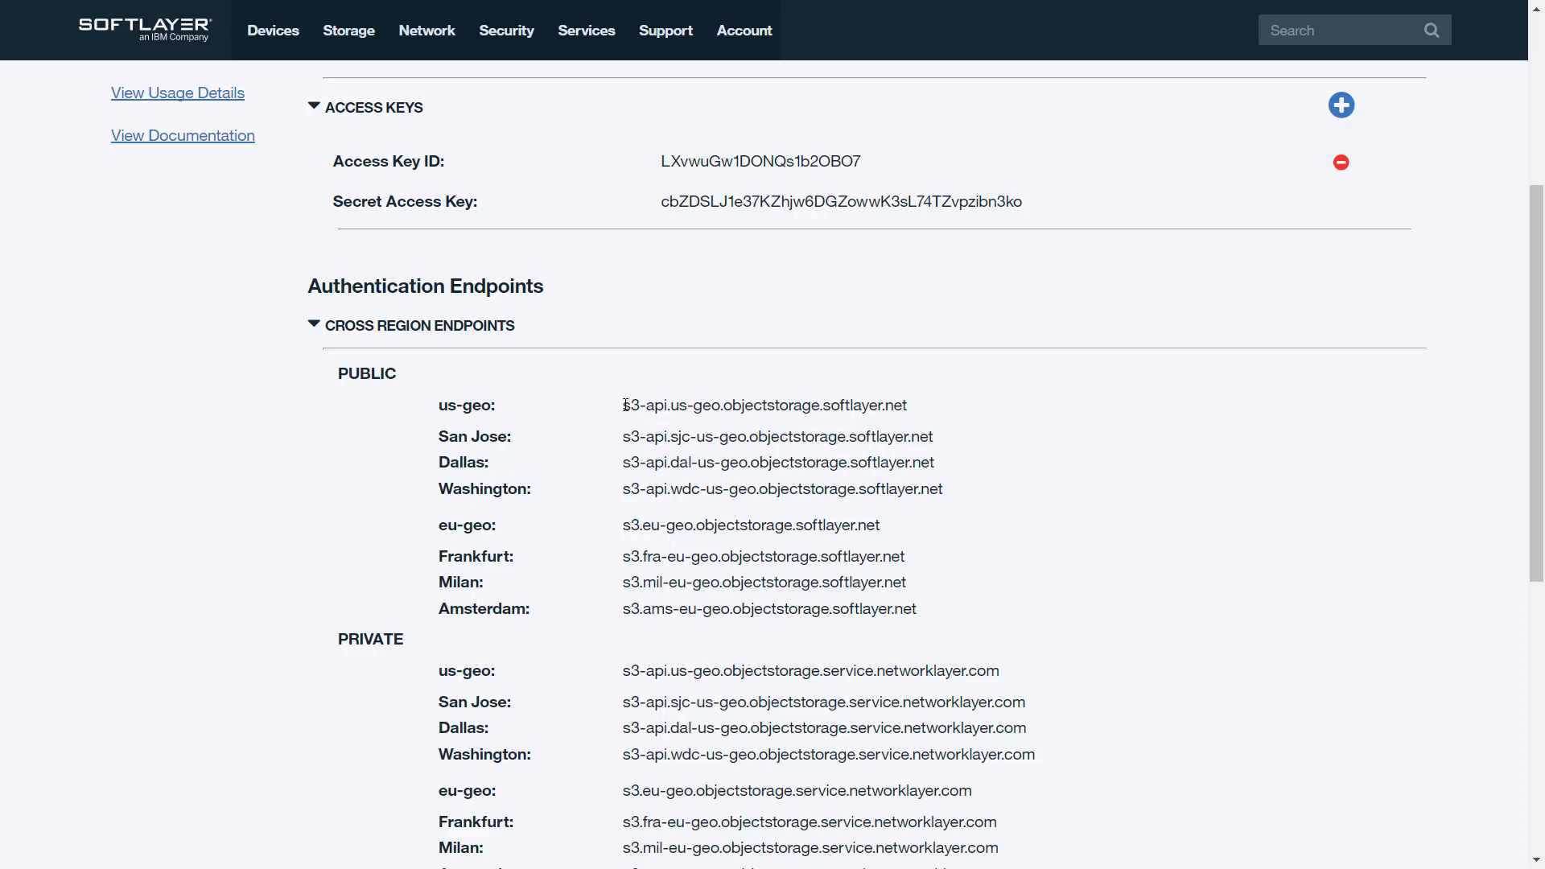
scroll(628, 419, up, 5)
View the storage account's usage details, then reopen the account from the object storage list.
click(226, 419)
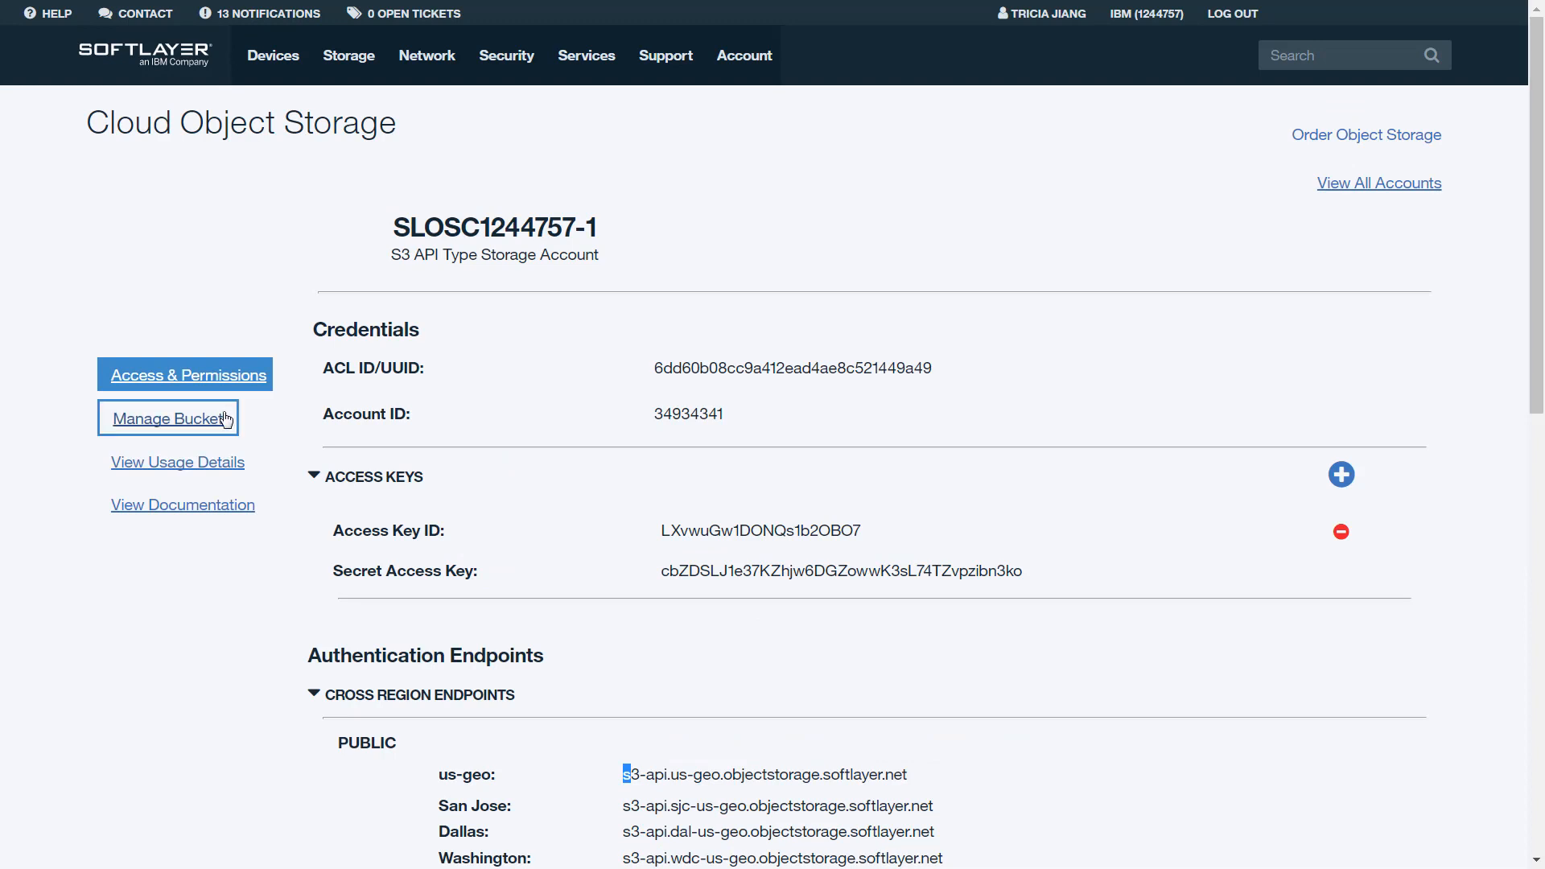
click(178, 468)
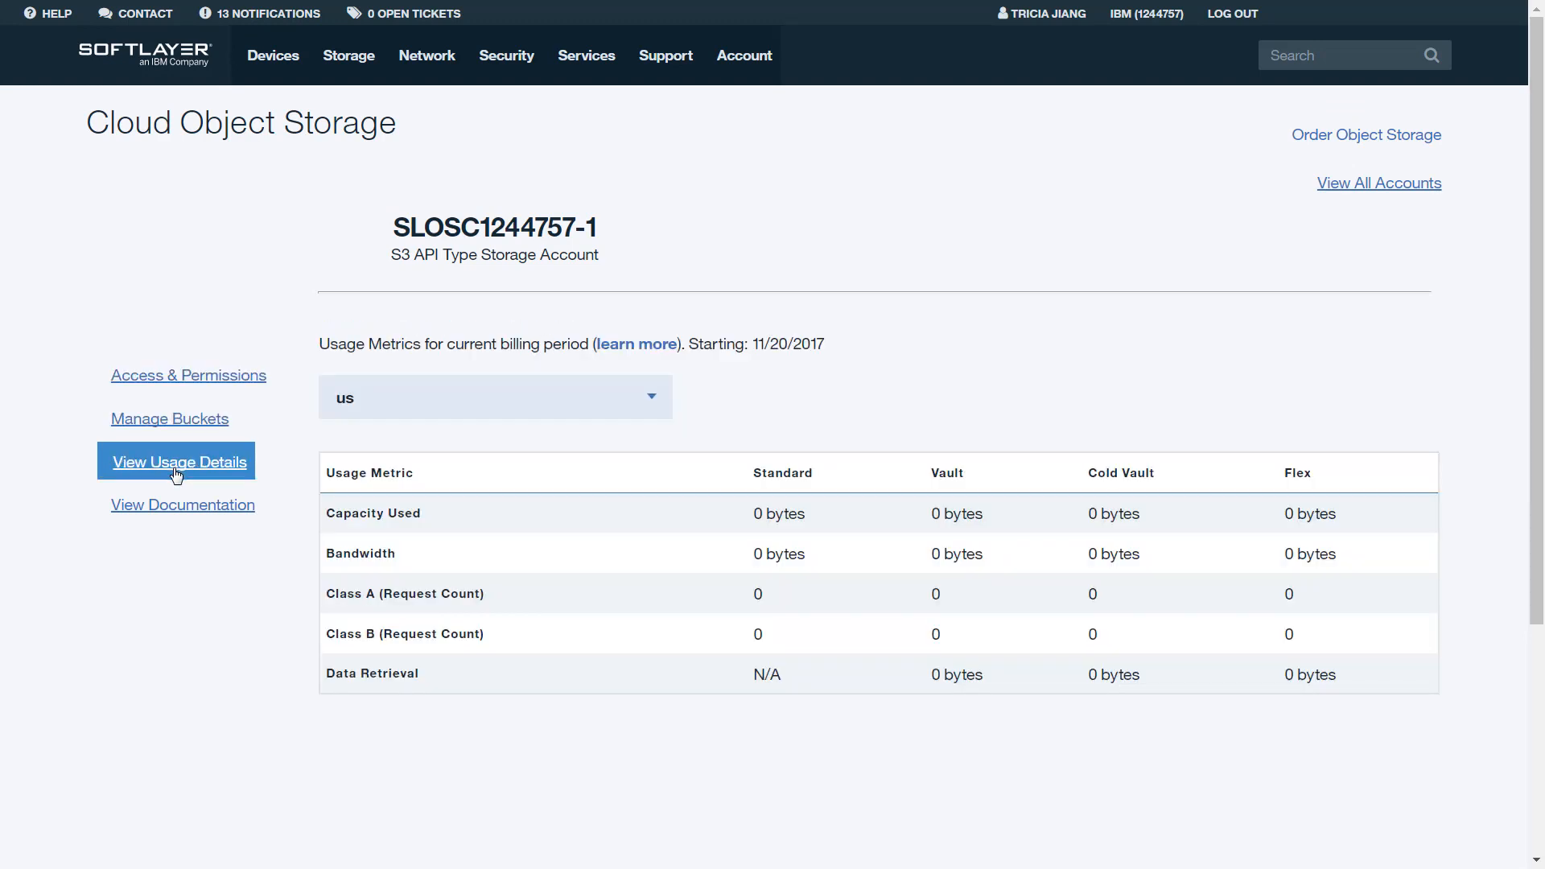
mouse_move(368, 69)
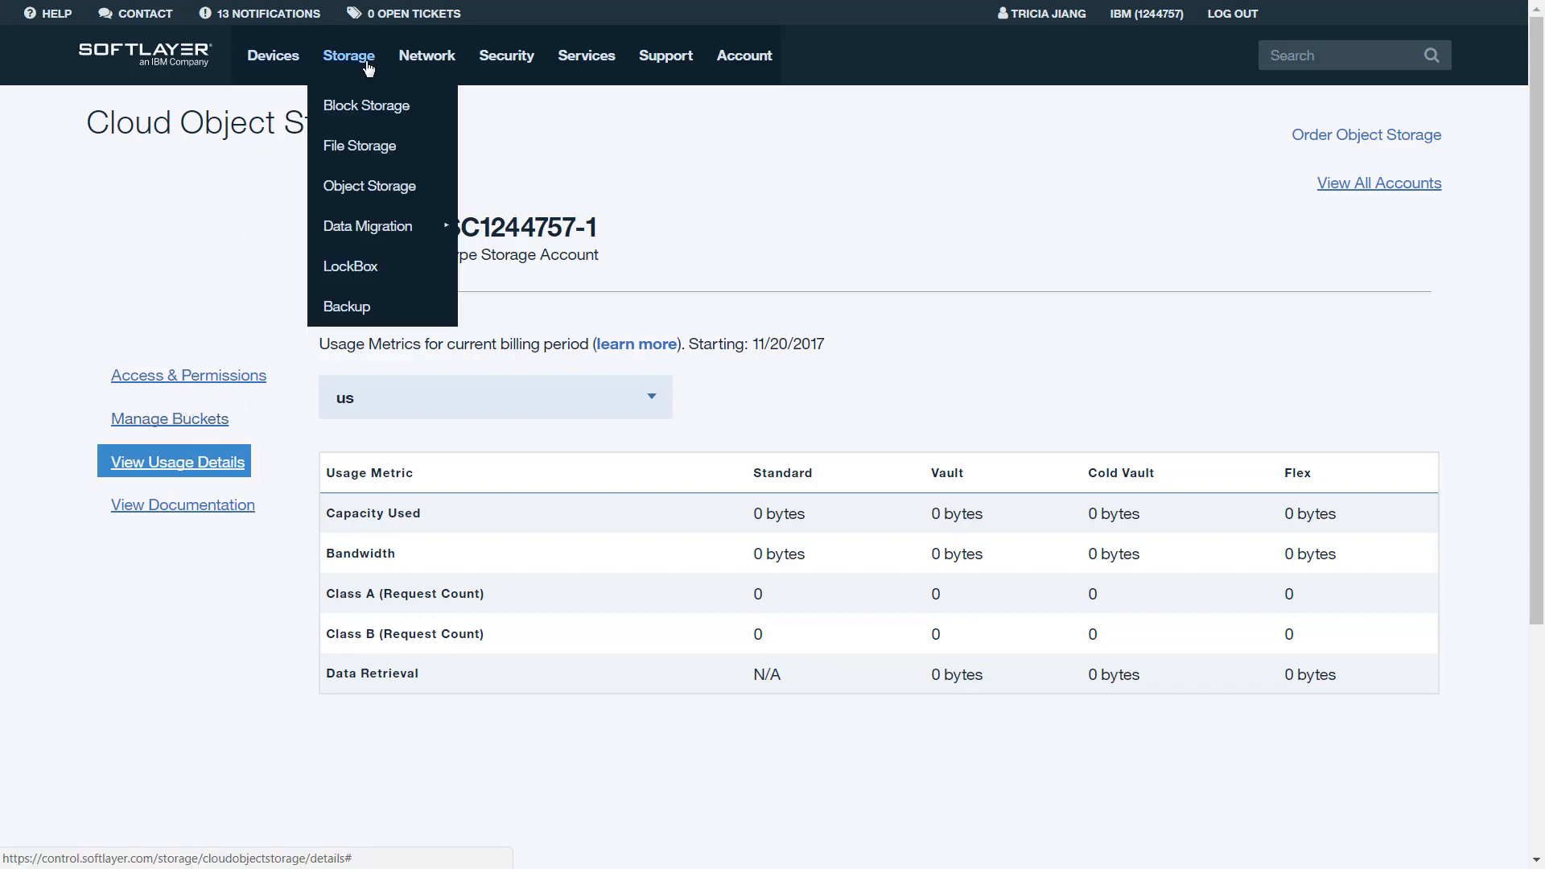
click(326, 188)
click(163, 278)
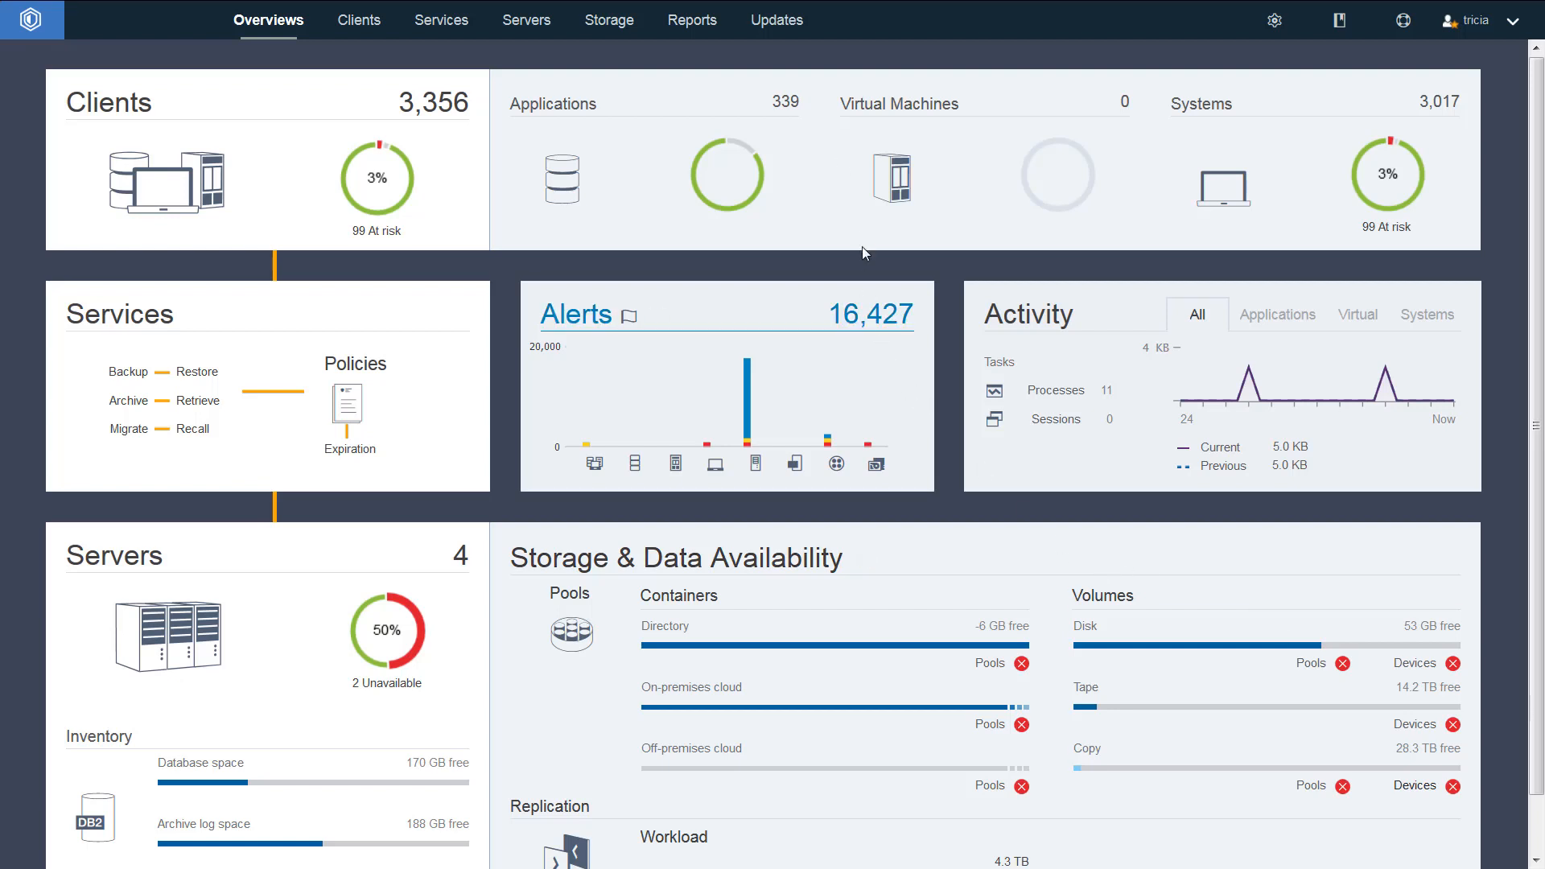
Start adding a storage pool named COS-SOFTLAYER on server TSMGUI11 and proceed to the pool type selection.
mouse_move(602, 37)
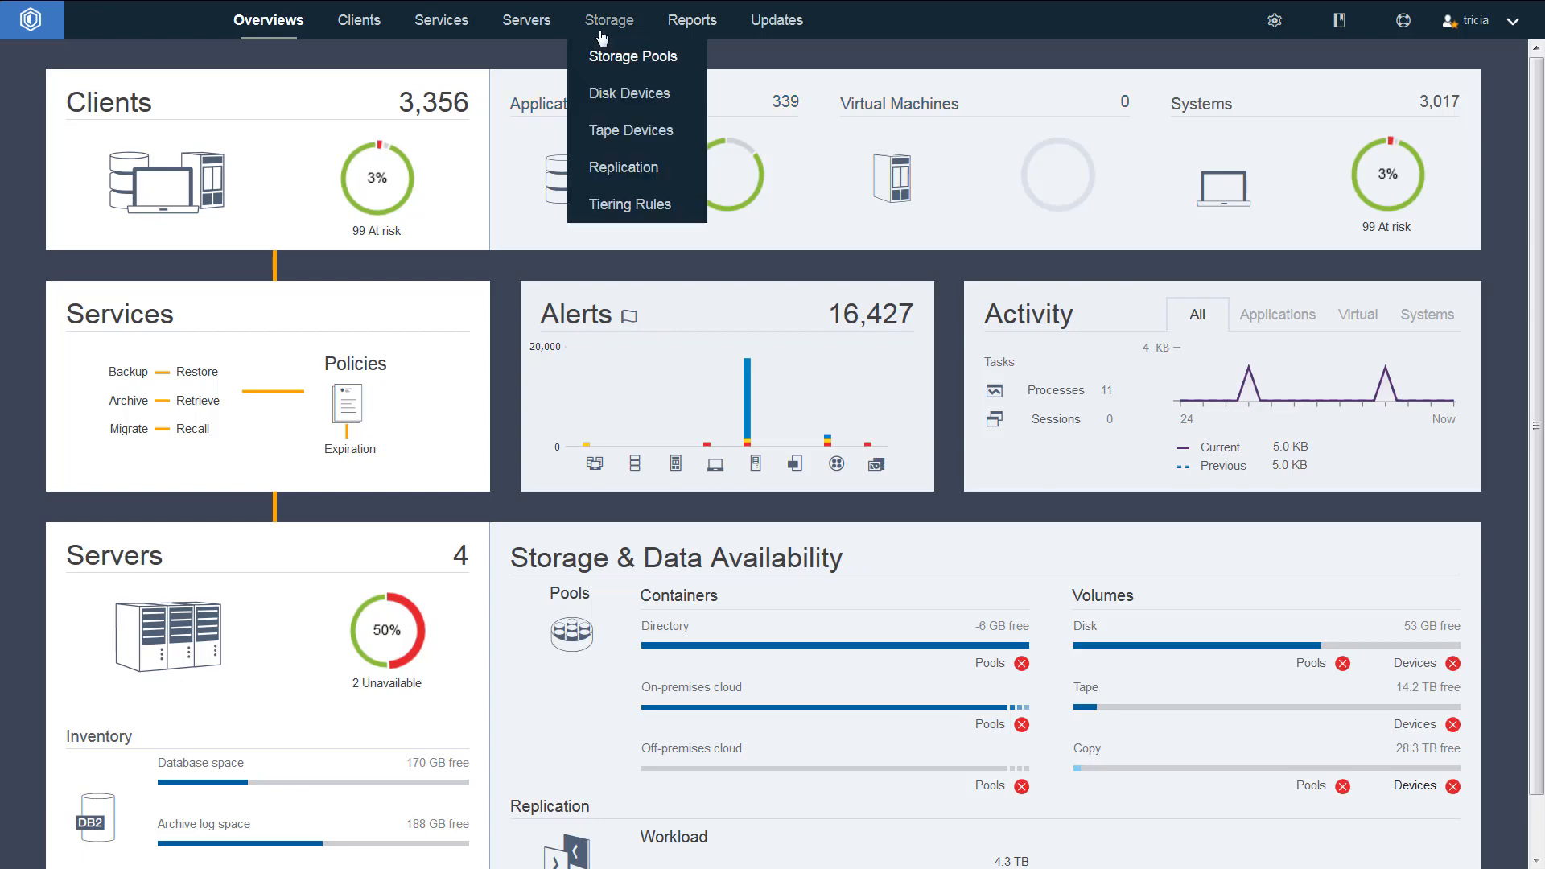
click(605, 57)
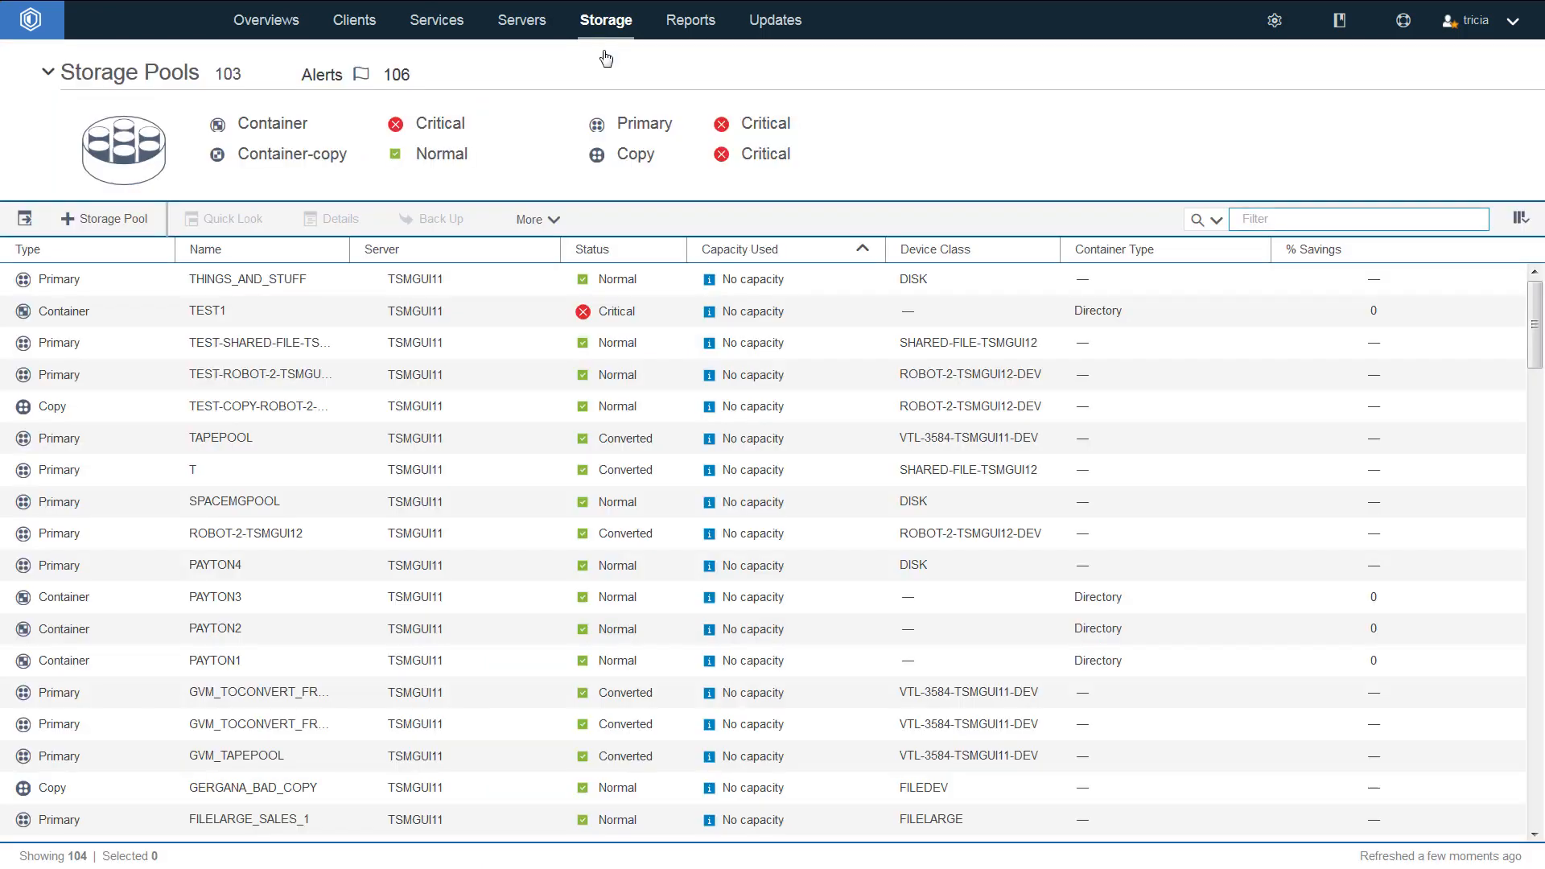
click(97, 218)
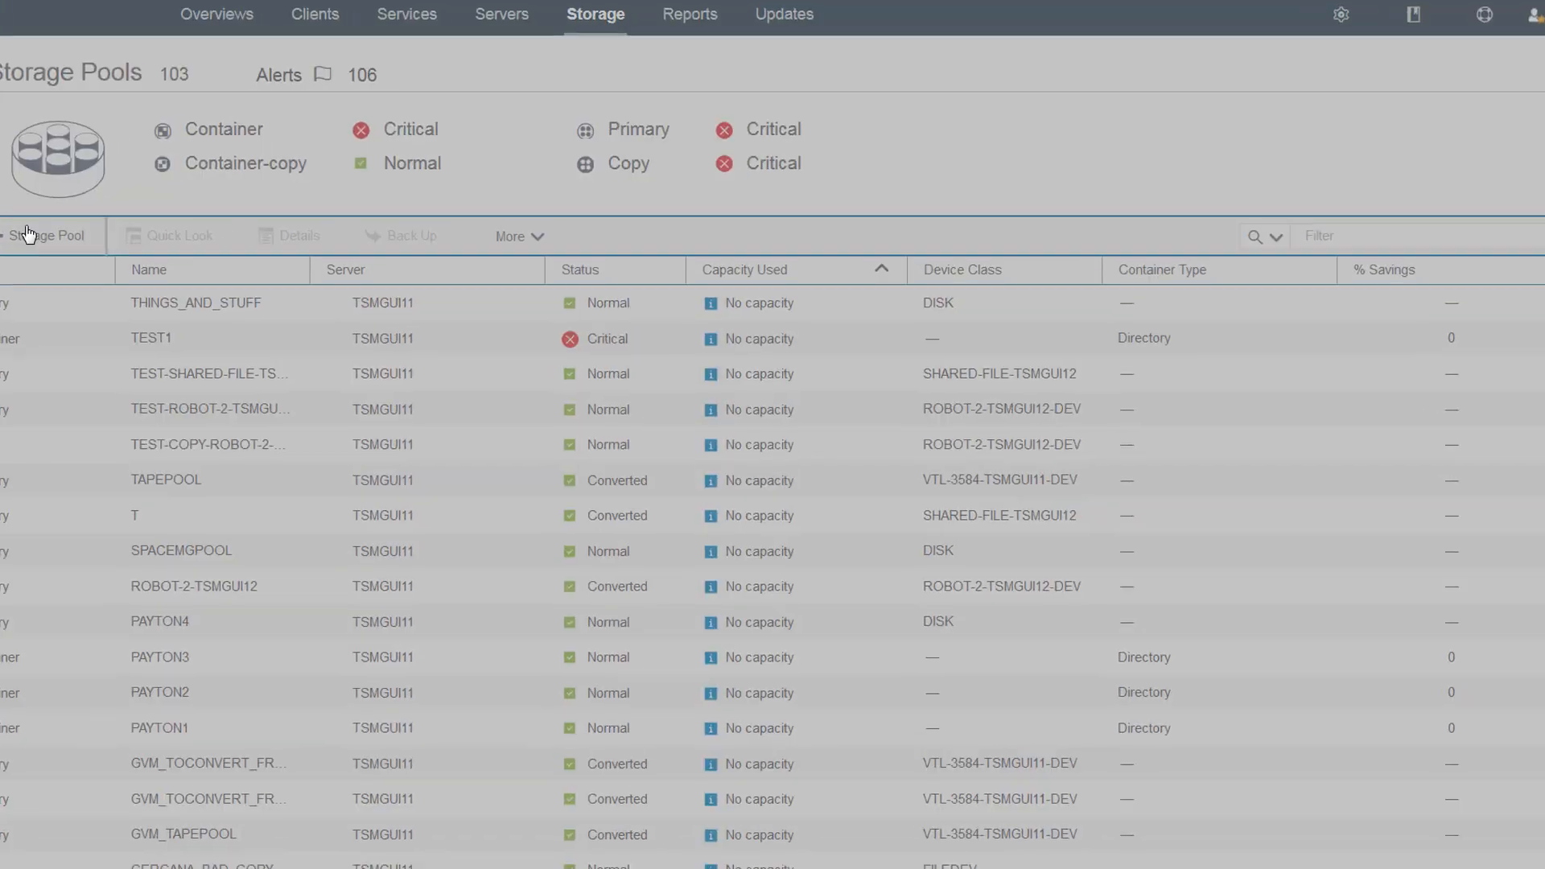
text(cos-softl)
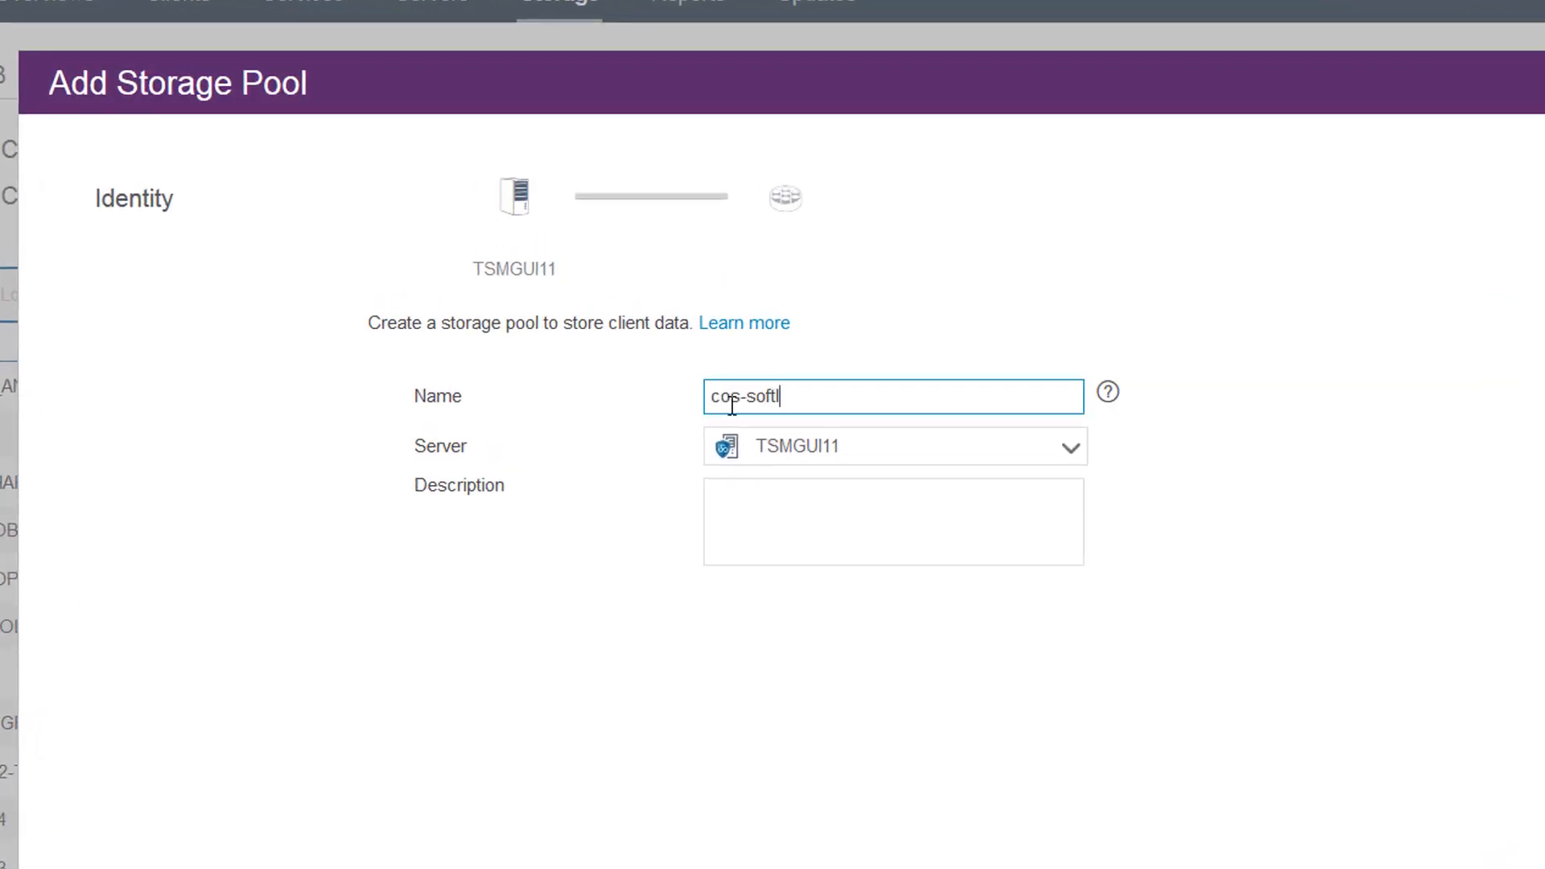
text(ayer)
click(765, 451)
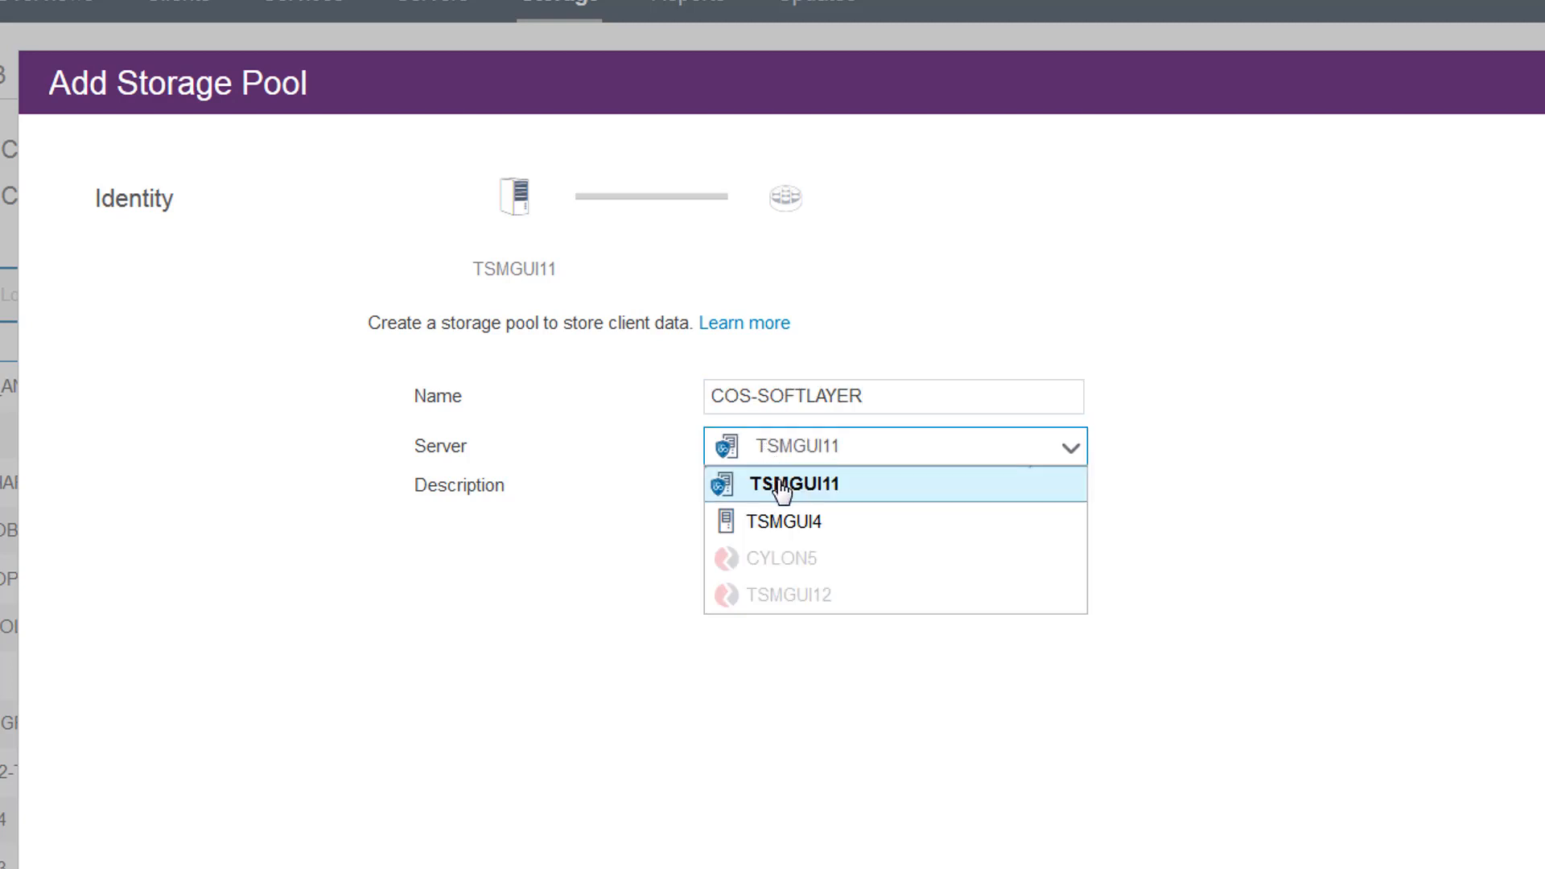
click(779, 471)
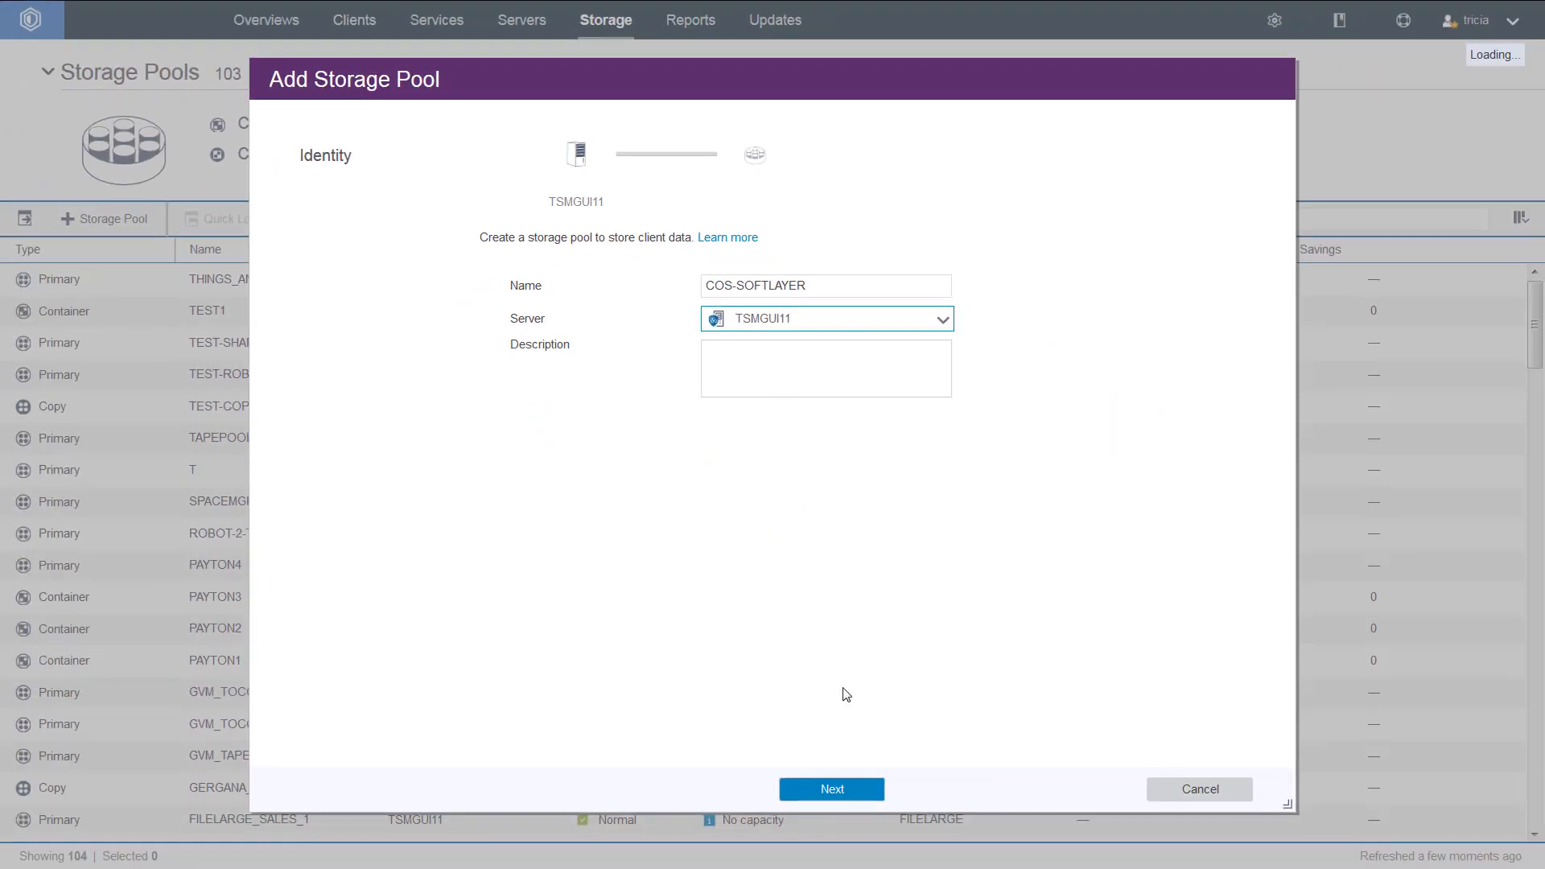
click(830, 792)
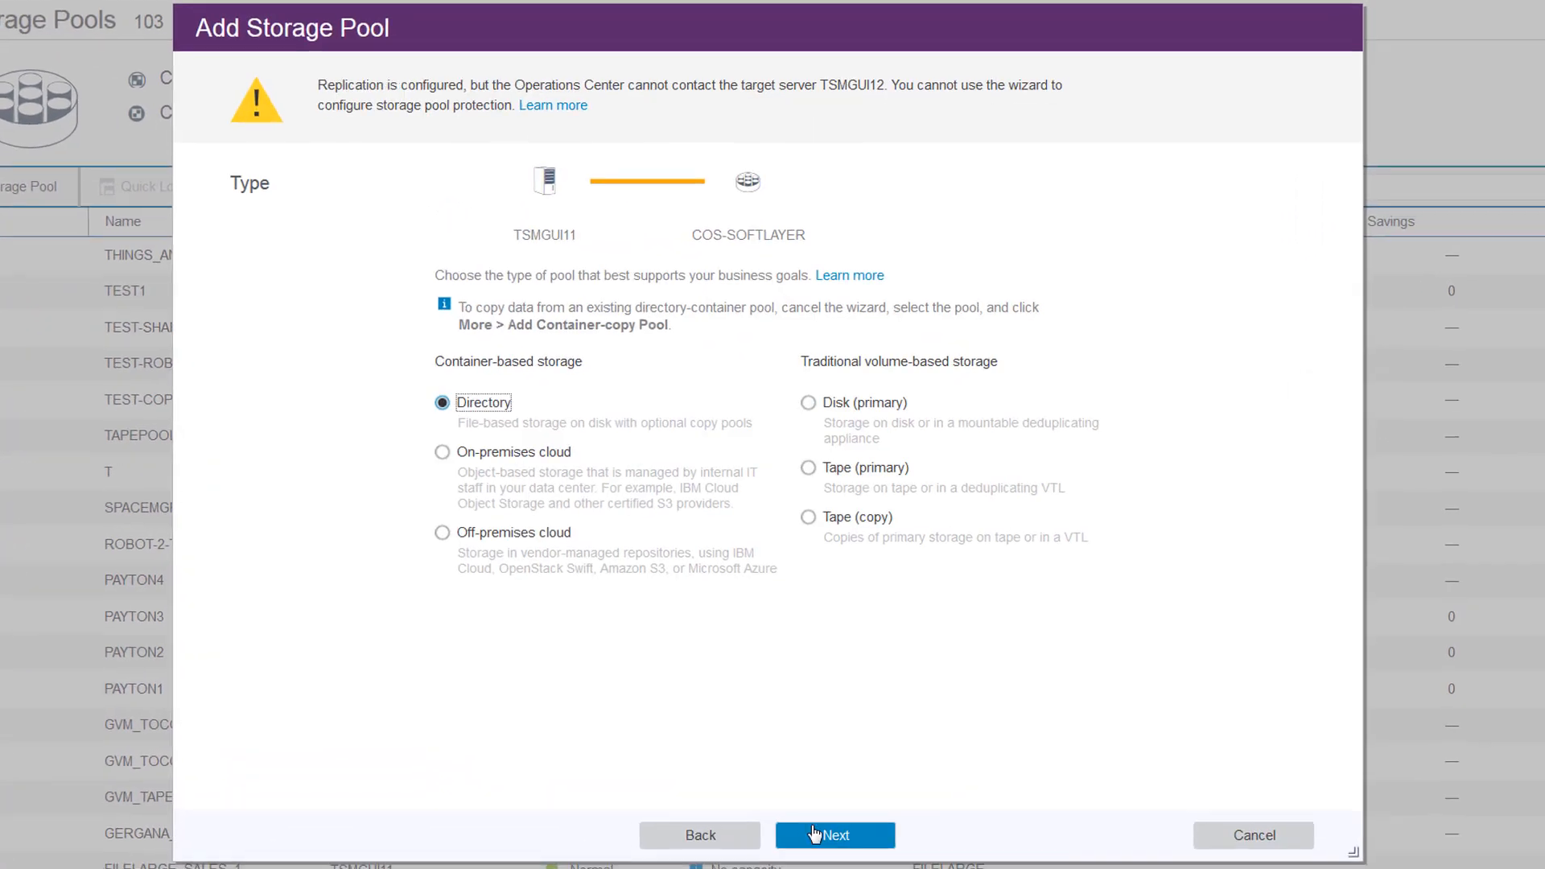
Make the pool an off-premises cloud pool with cloud type IBM Cloud Object Storage - S3 API (formerly SoftLayer).
click(439, 534)
click(878, 839)
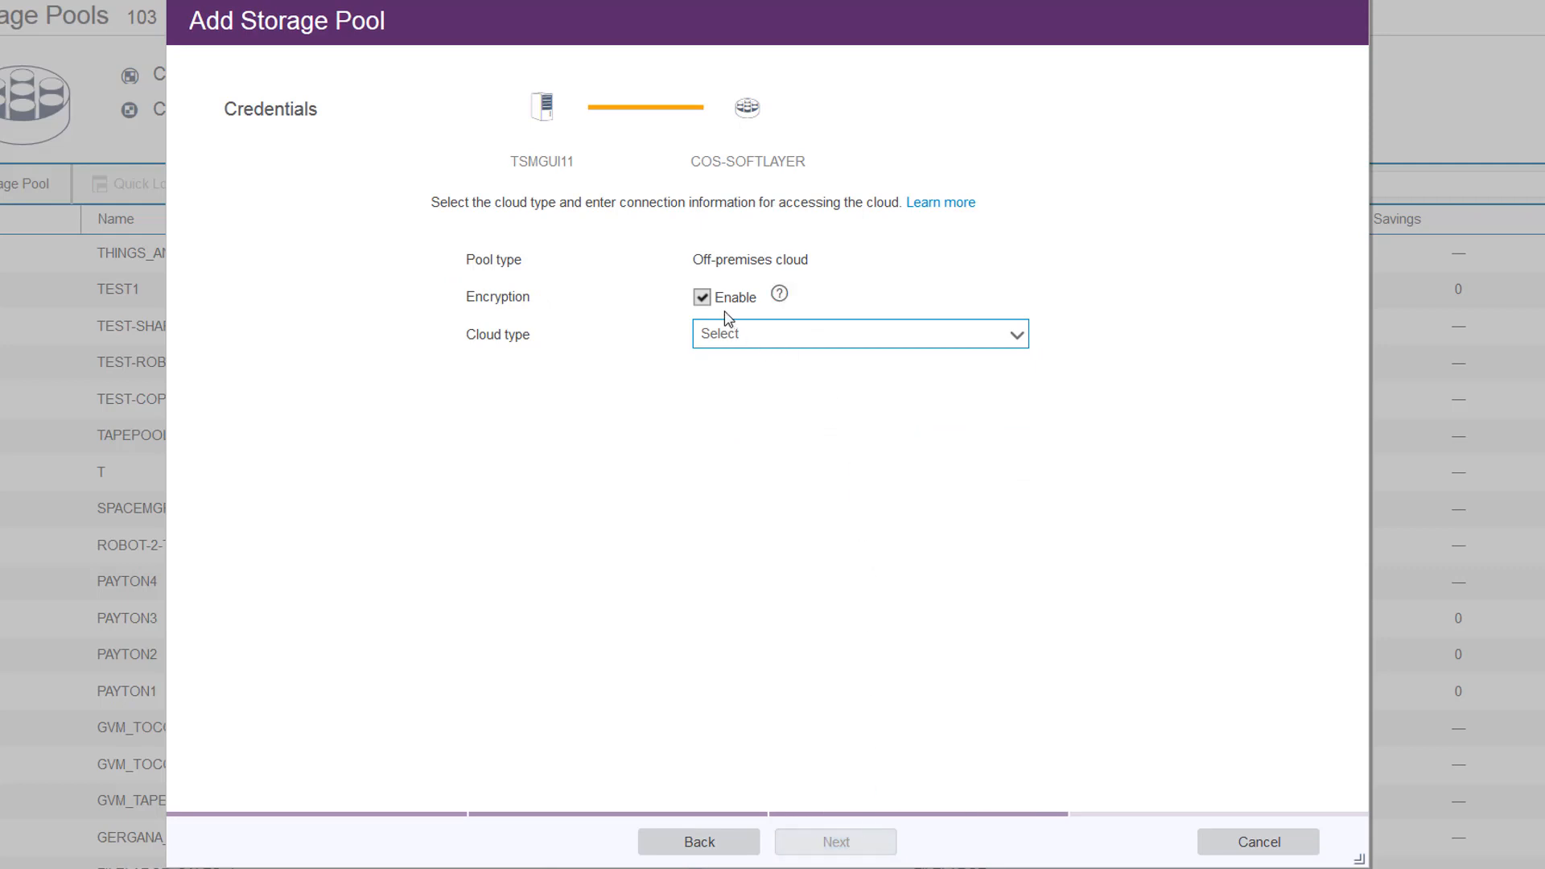
click(730, 342)
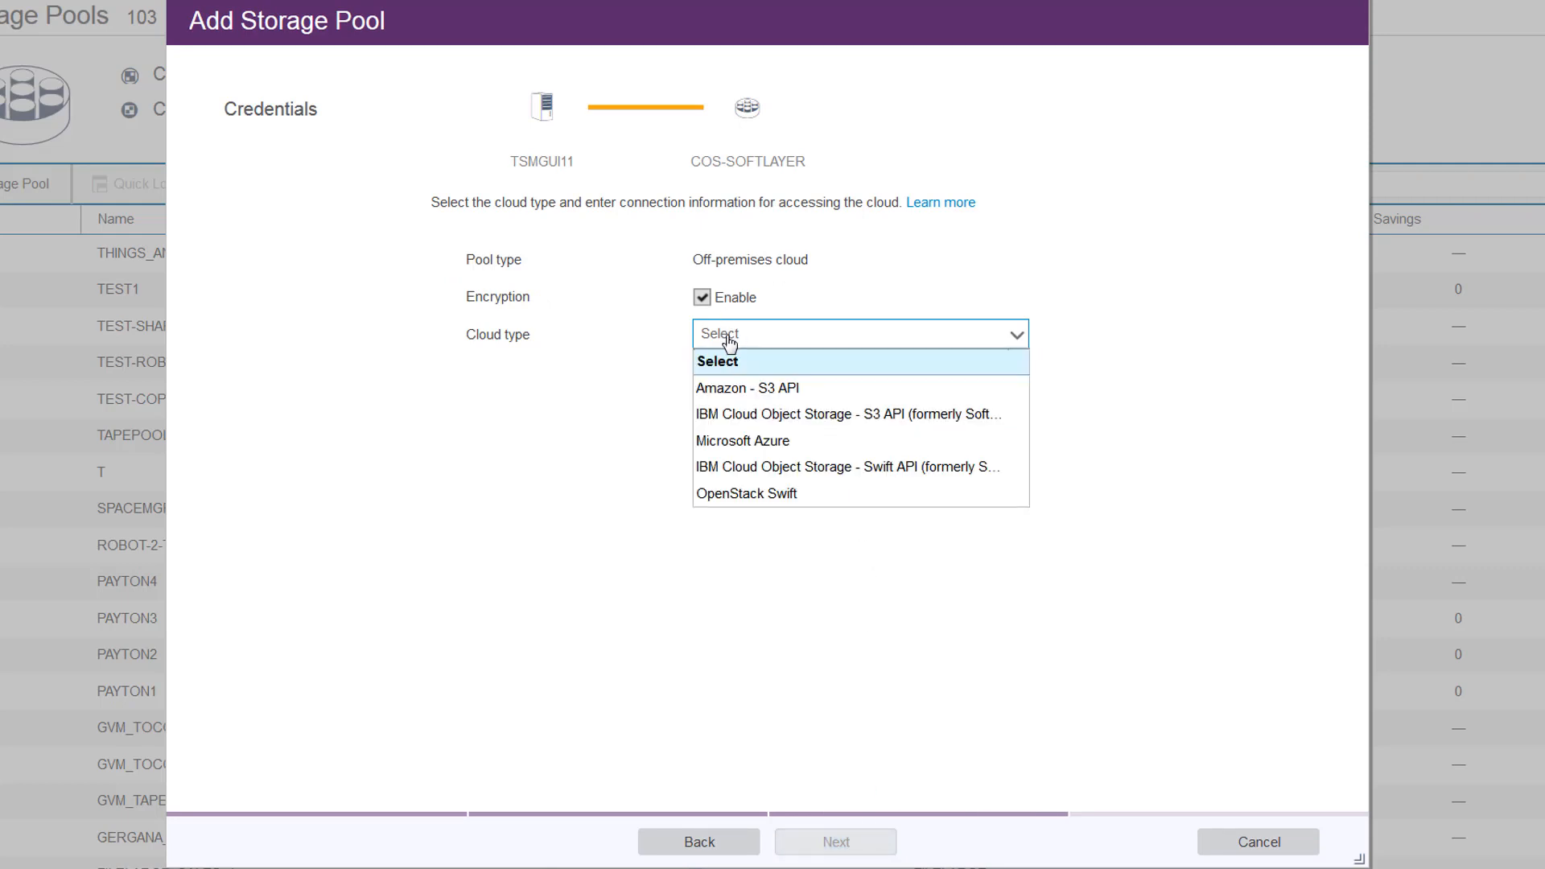
click(750, 417)
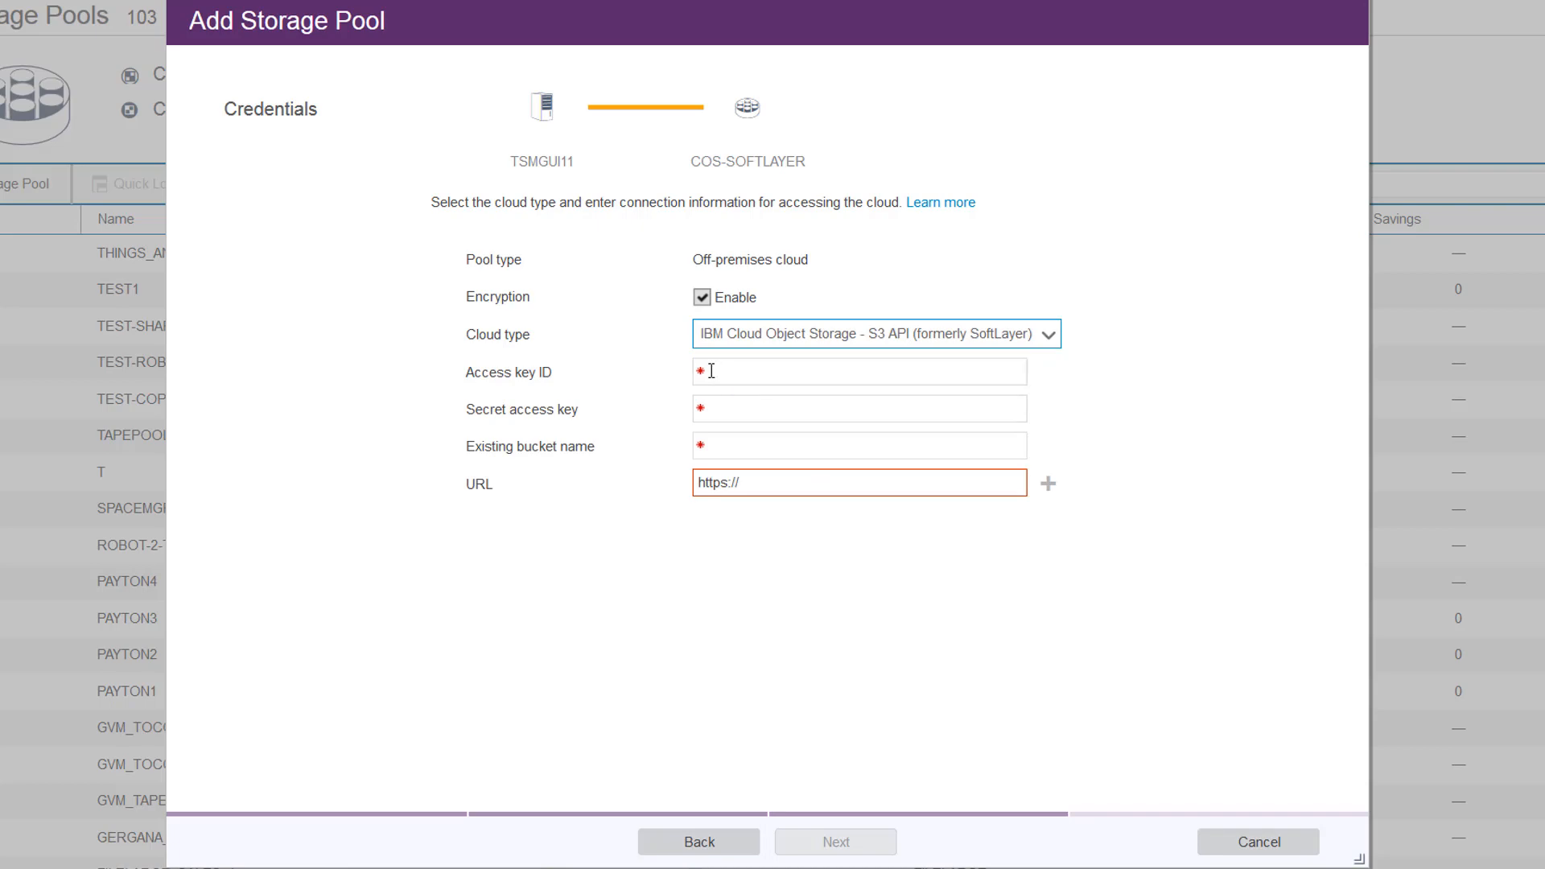
Copy the access key ID from the SoftLayer portal into the storage pool's Access key ID field in Spectrum Protect.
click(711, 371)
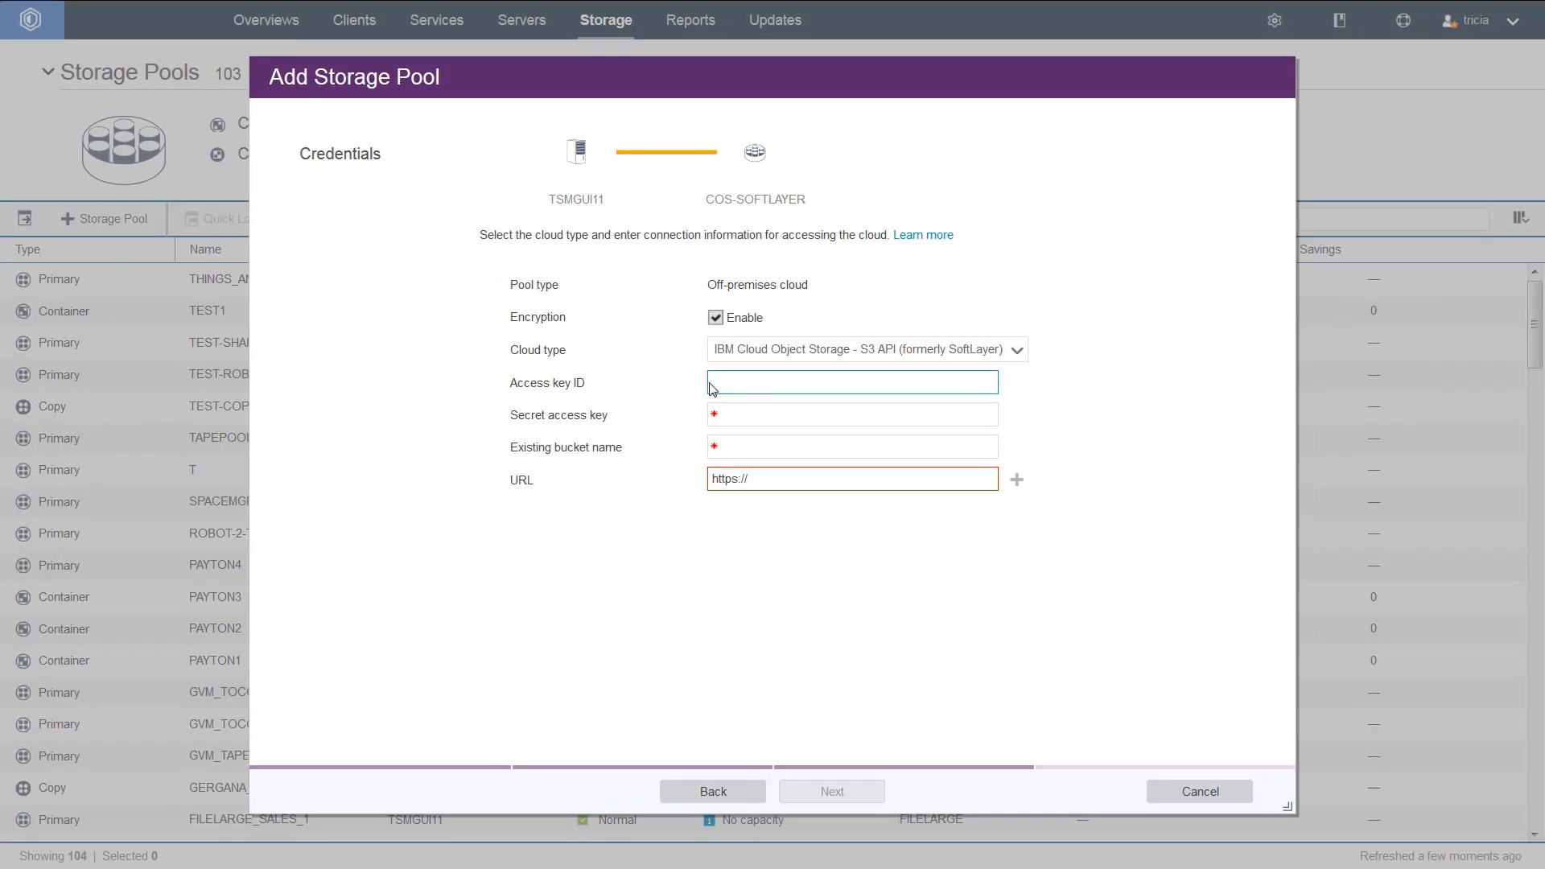
click(378, 17)
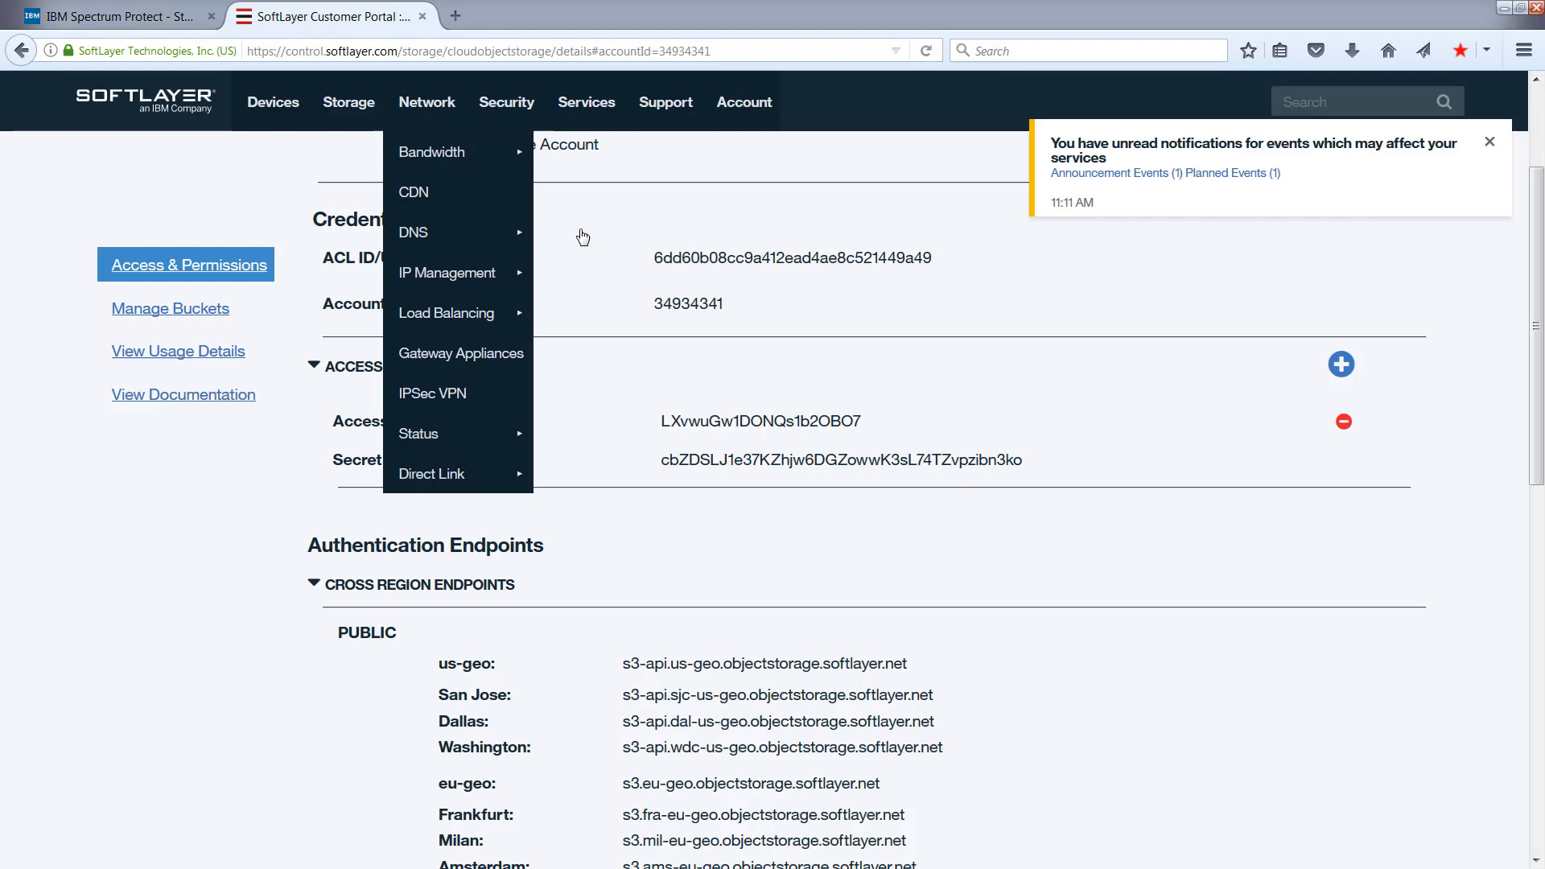
double_click(760, 421)
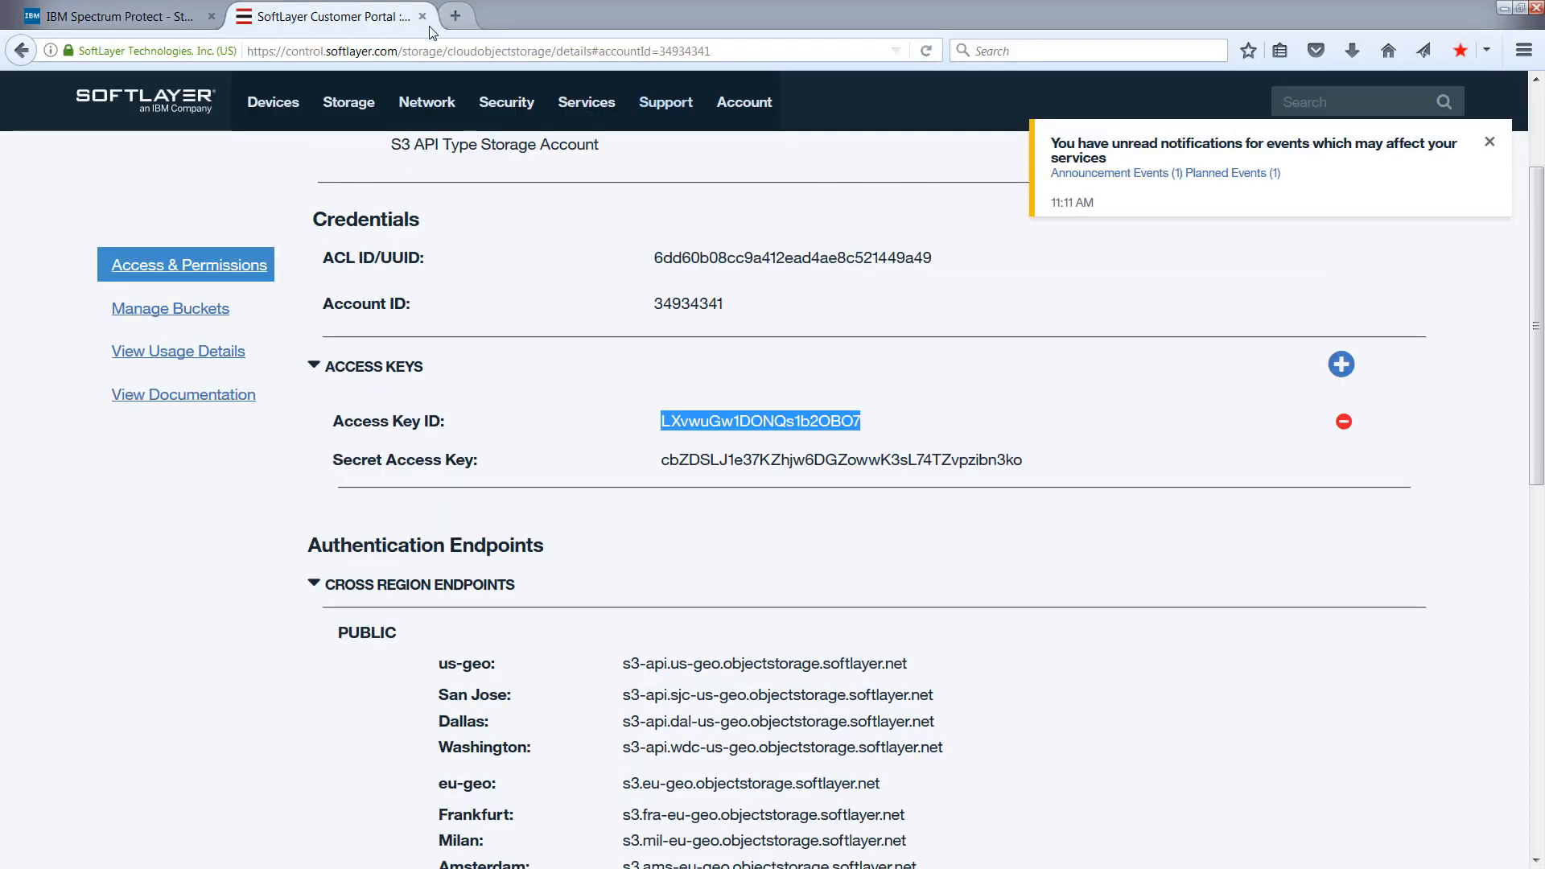
key(ctrl+c)
click(121, 16)
key(ctrl+v)
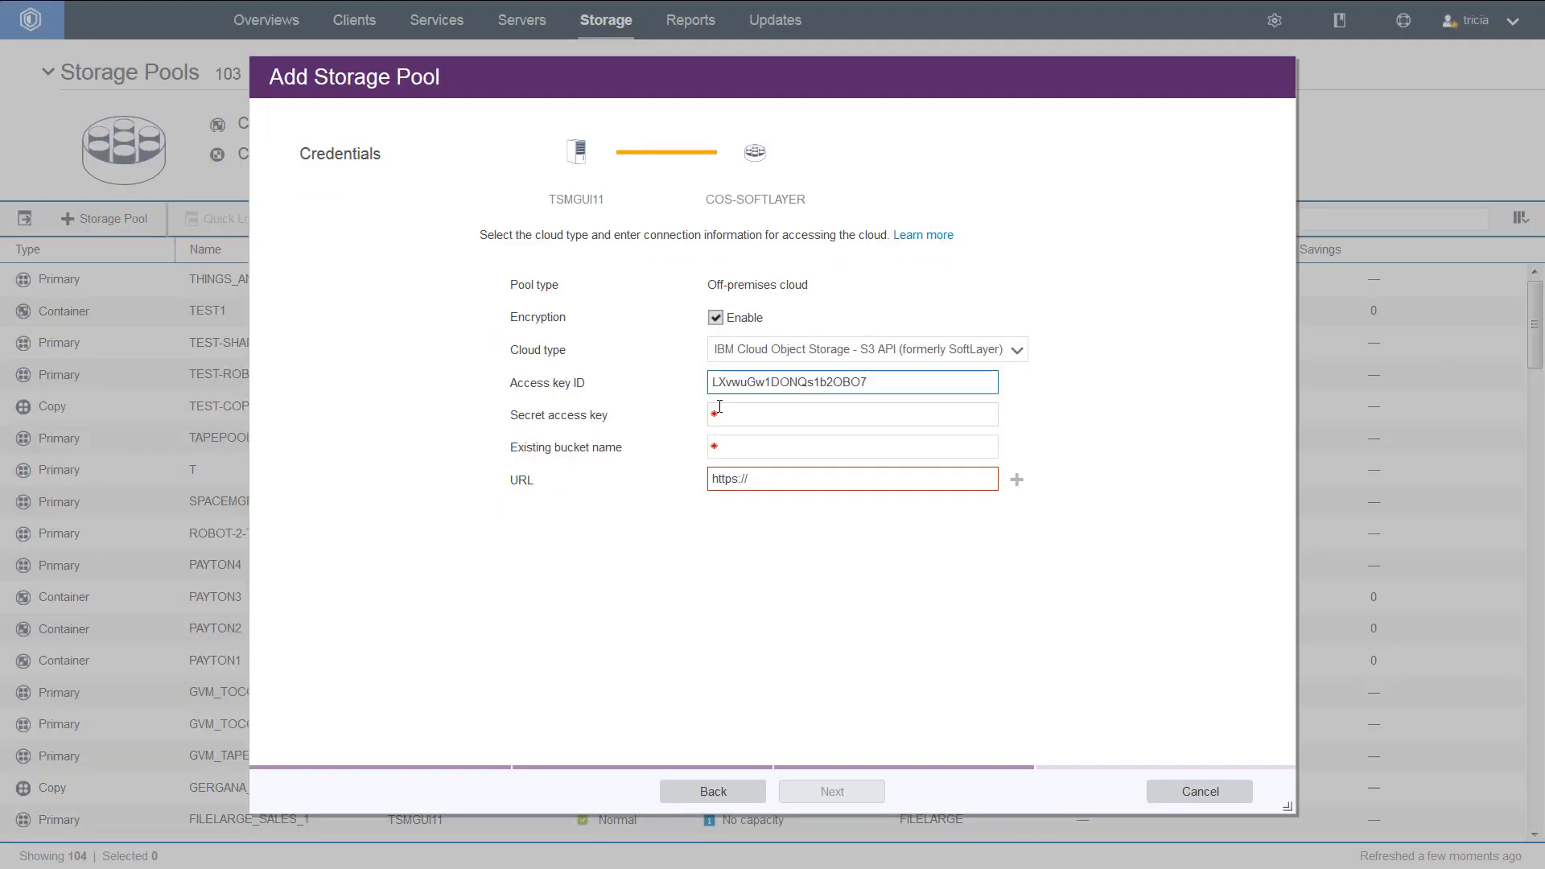
Copy the secret access key from the SoftLayer portal into the storage pool's Secret access key field in Spectrum Protect.
click(719, 412)
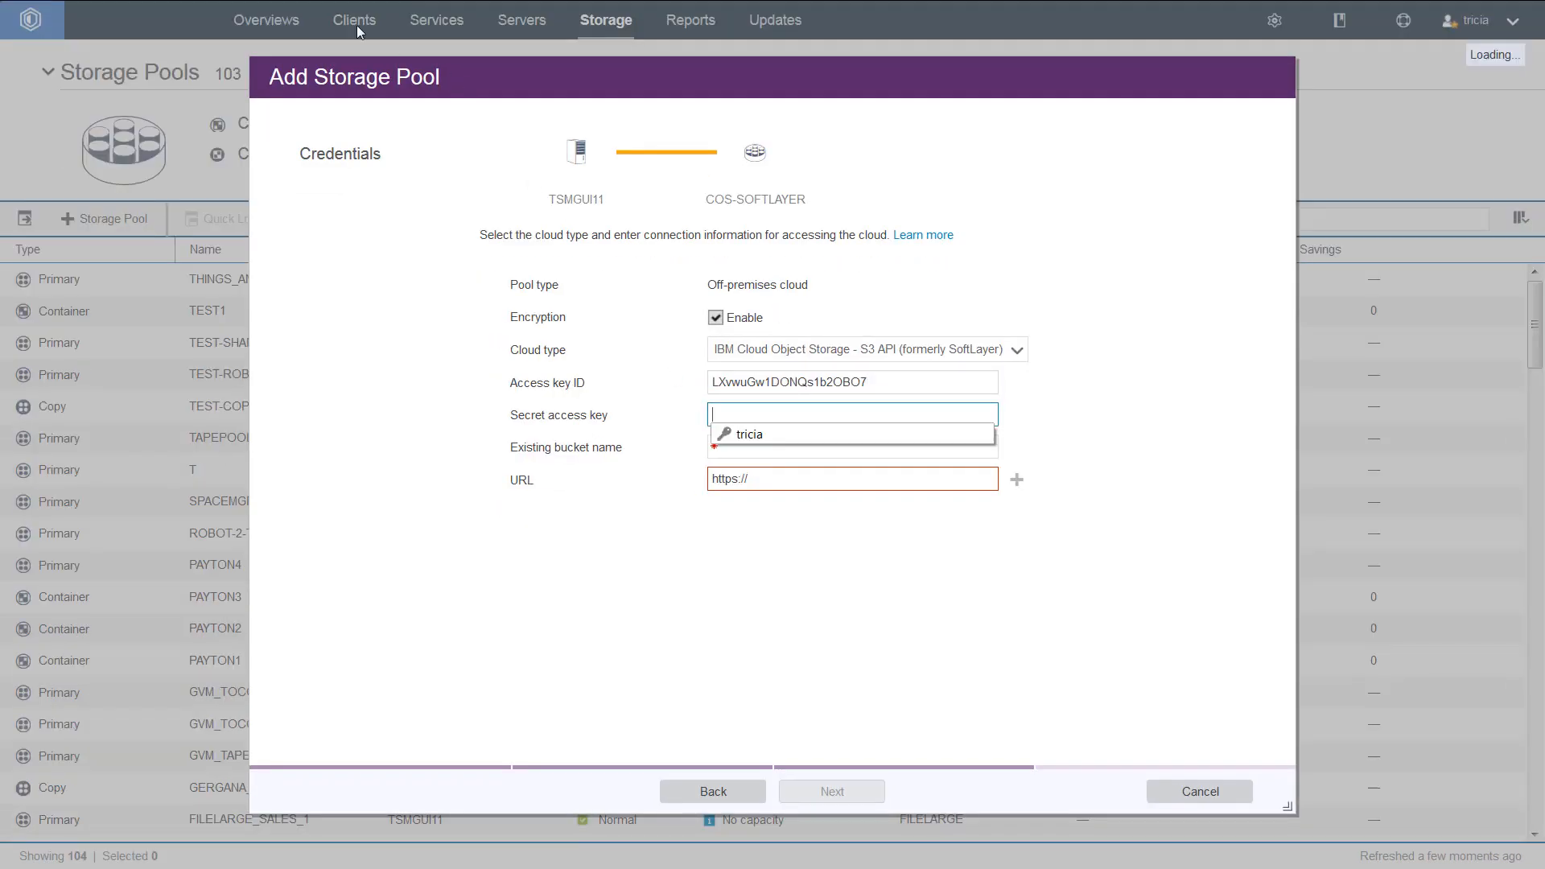
click(300, 10)
drag(1022, 391, 659, 396)
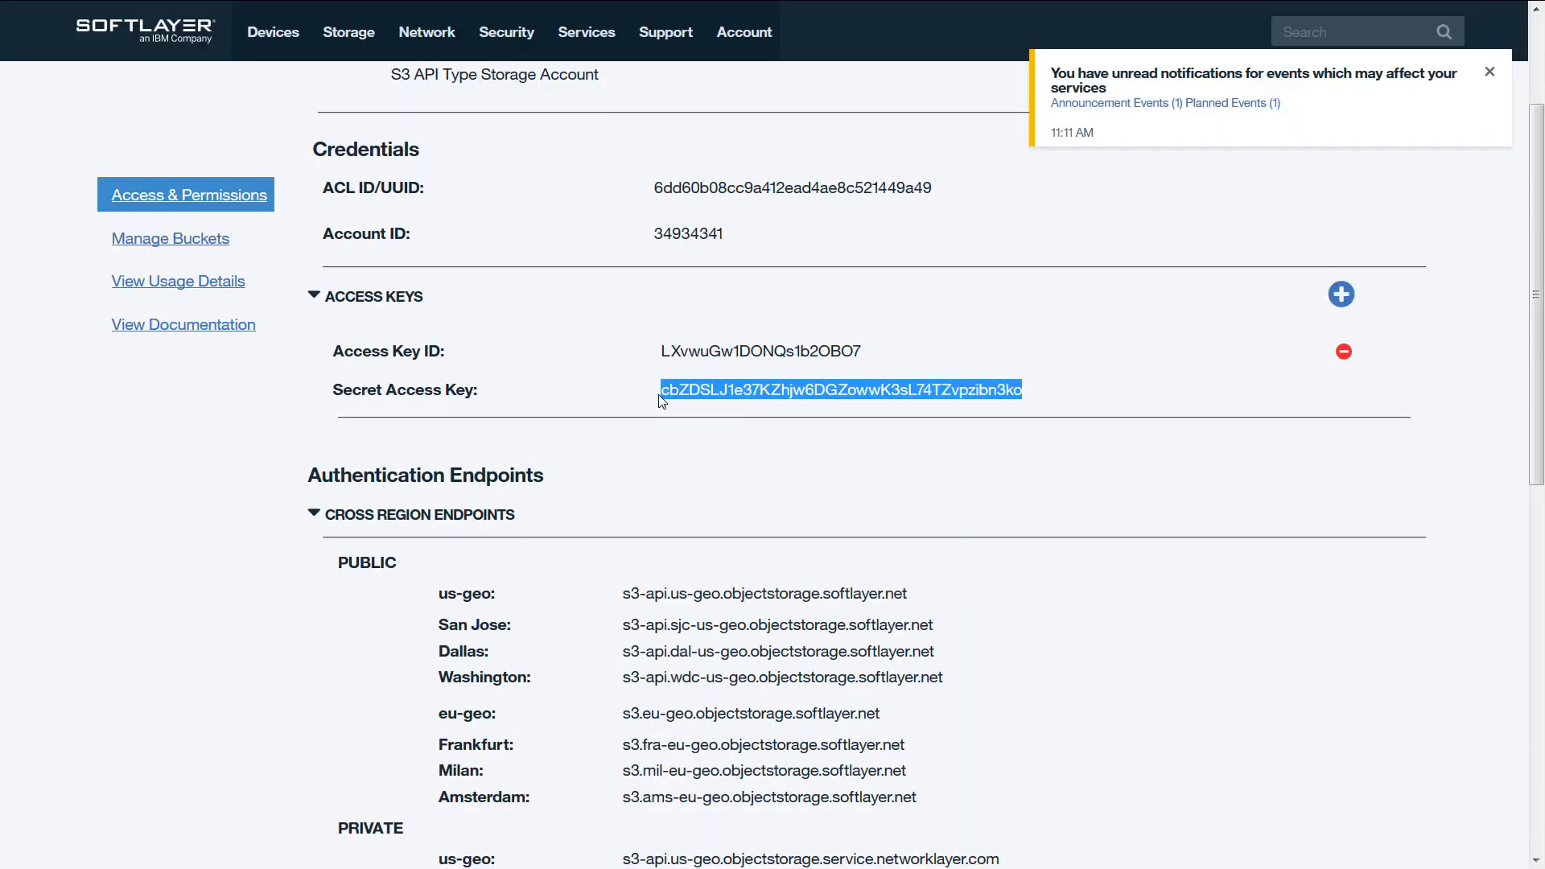
key(ctrl+c)
click(121, 15)
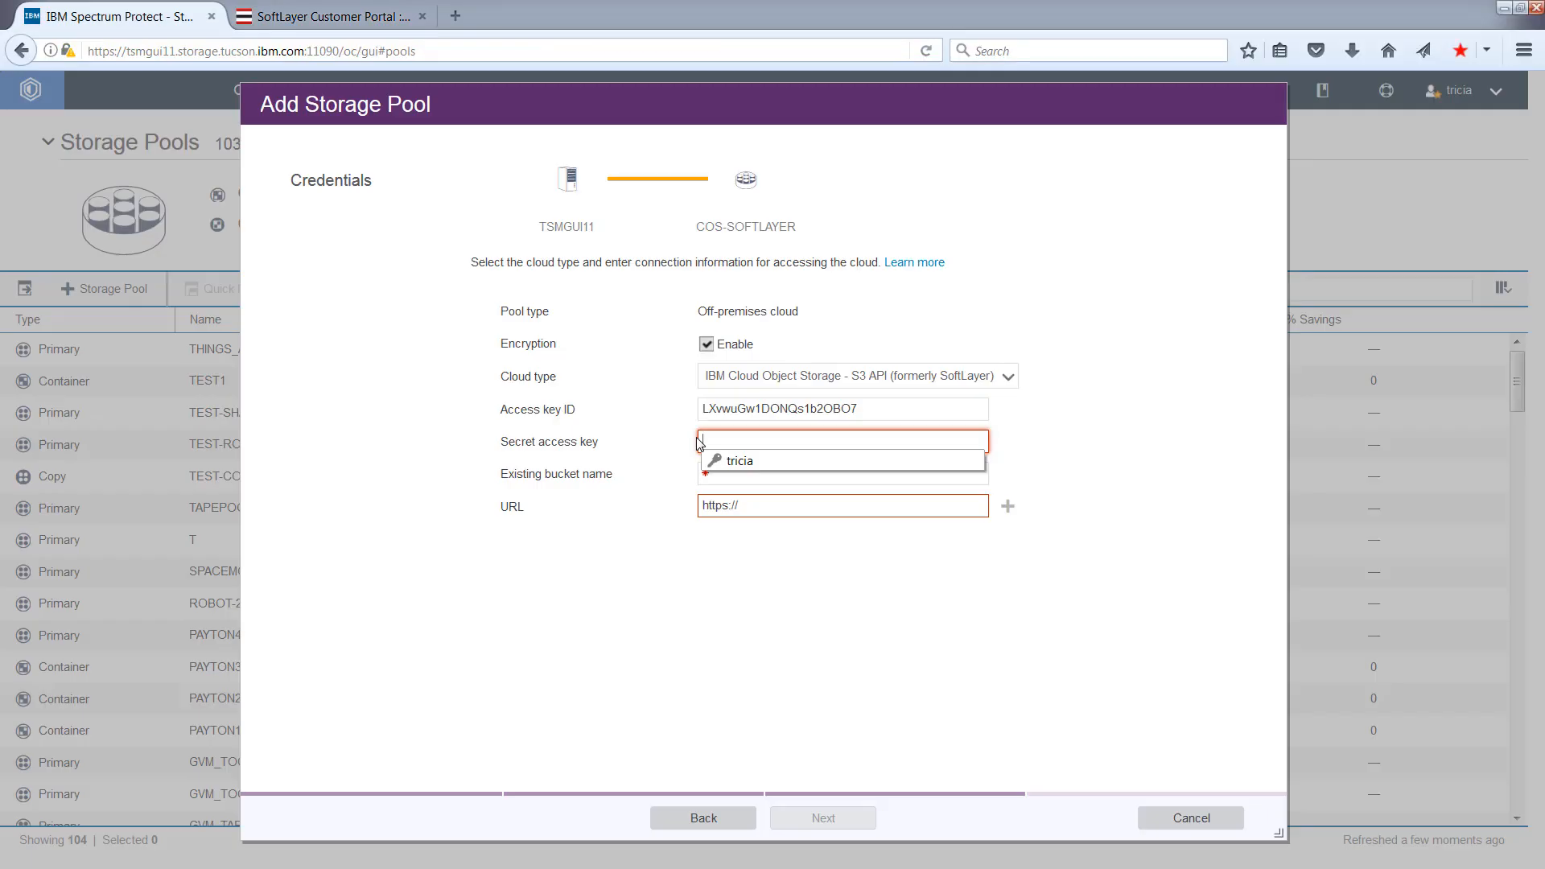
key(ctrl+v)
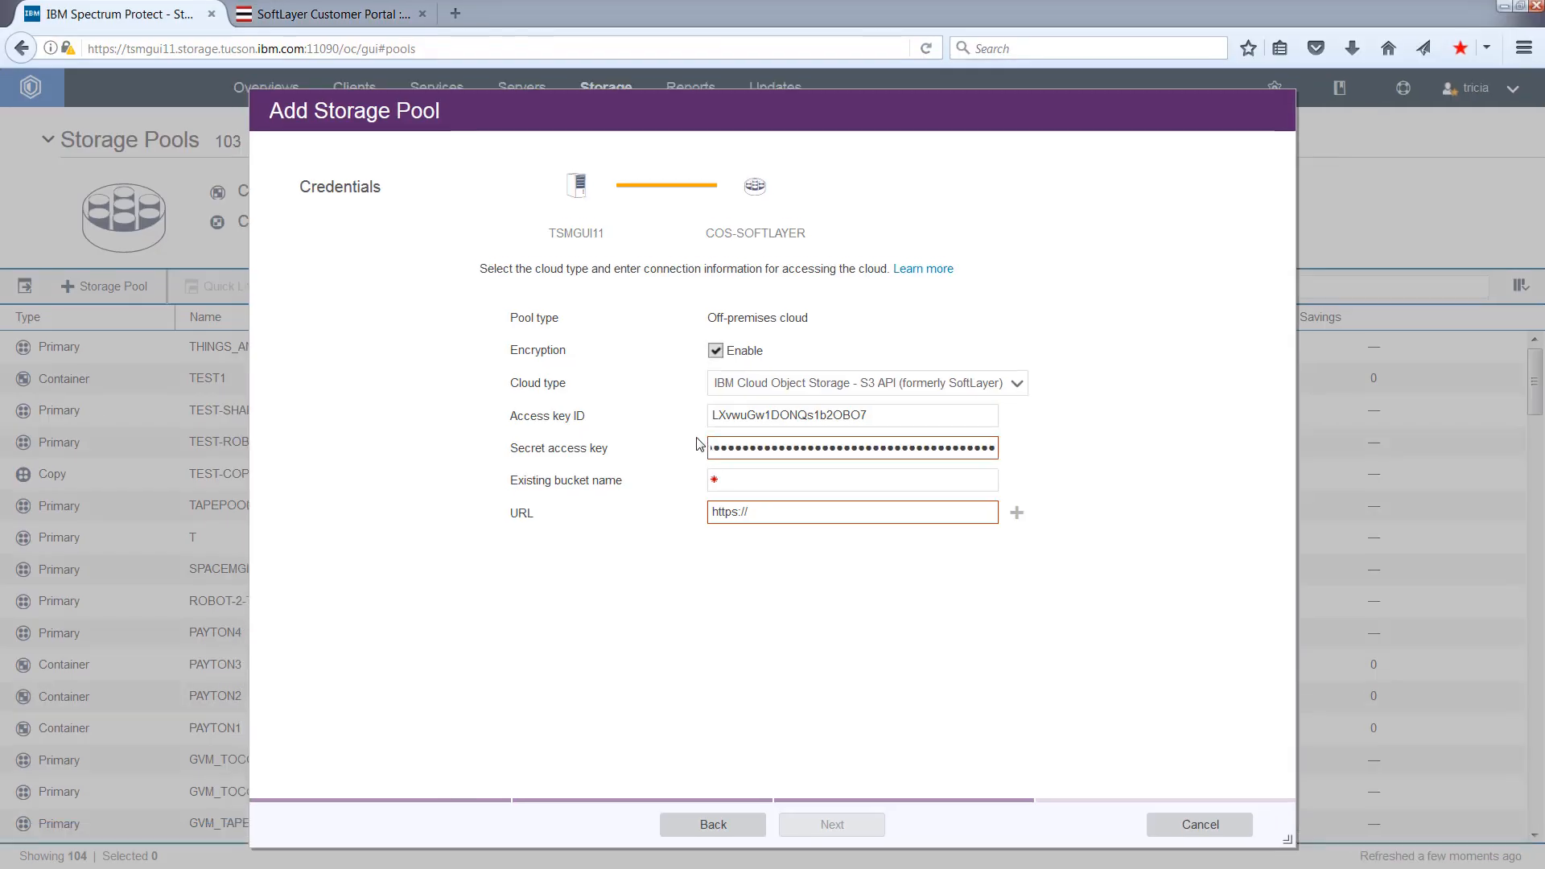
Copy the bucket name sp-softlayer-cloud from SoftLayer's bucket list into the pool's existing bucket name in Spectrum Protect.
click(722, 451)
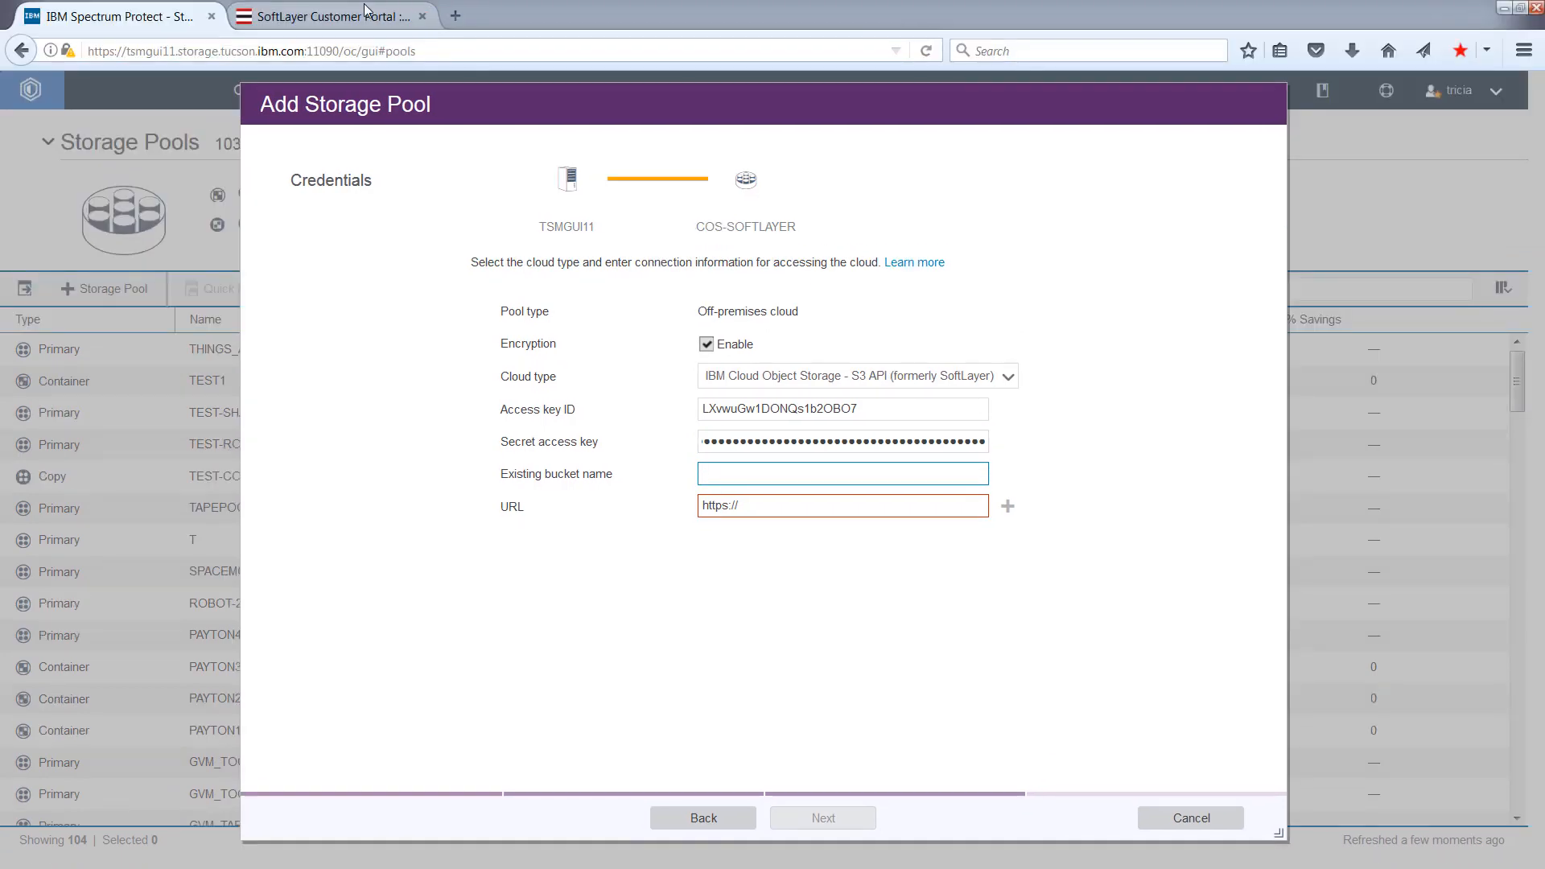
click(360, 14)
click(171, 242)
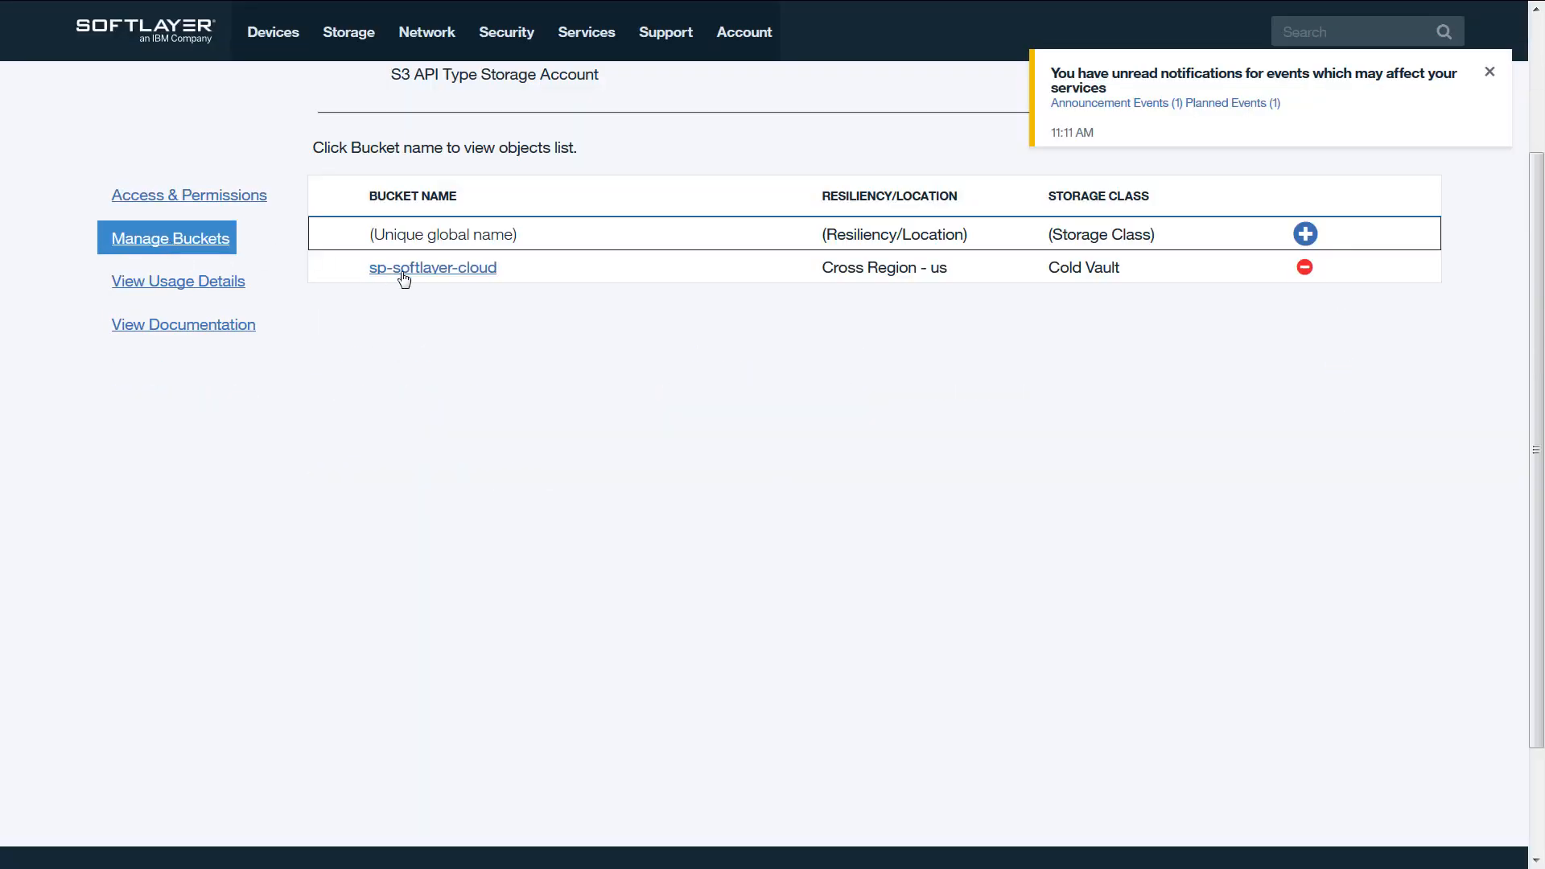
triple_click(374, 274)
key(ctrl+c)
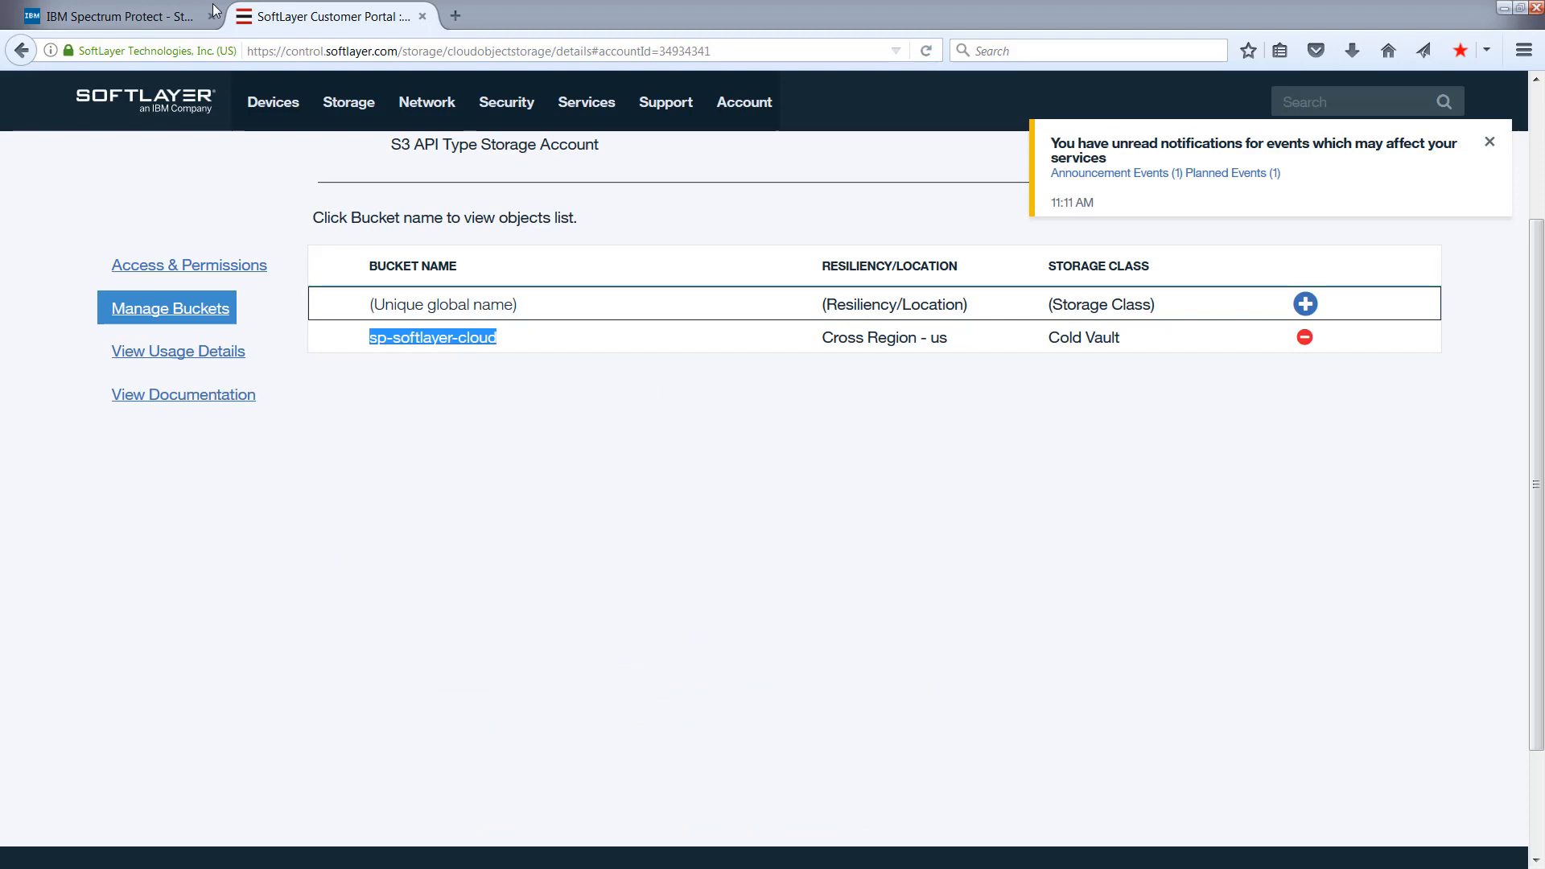
click(145, 16)
key(ctrl+v)
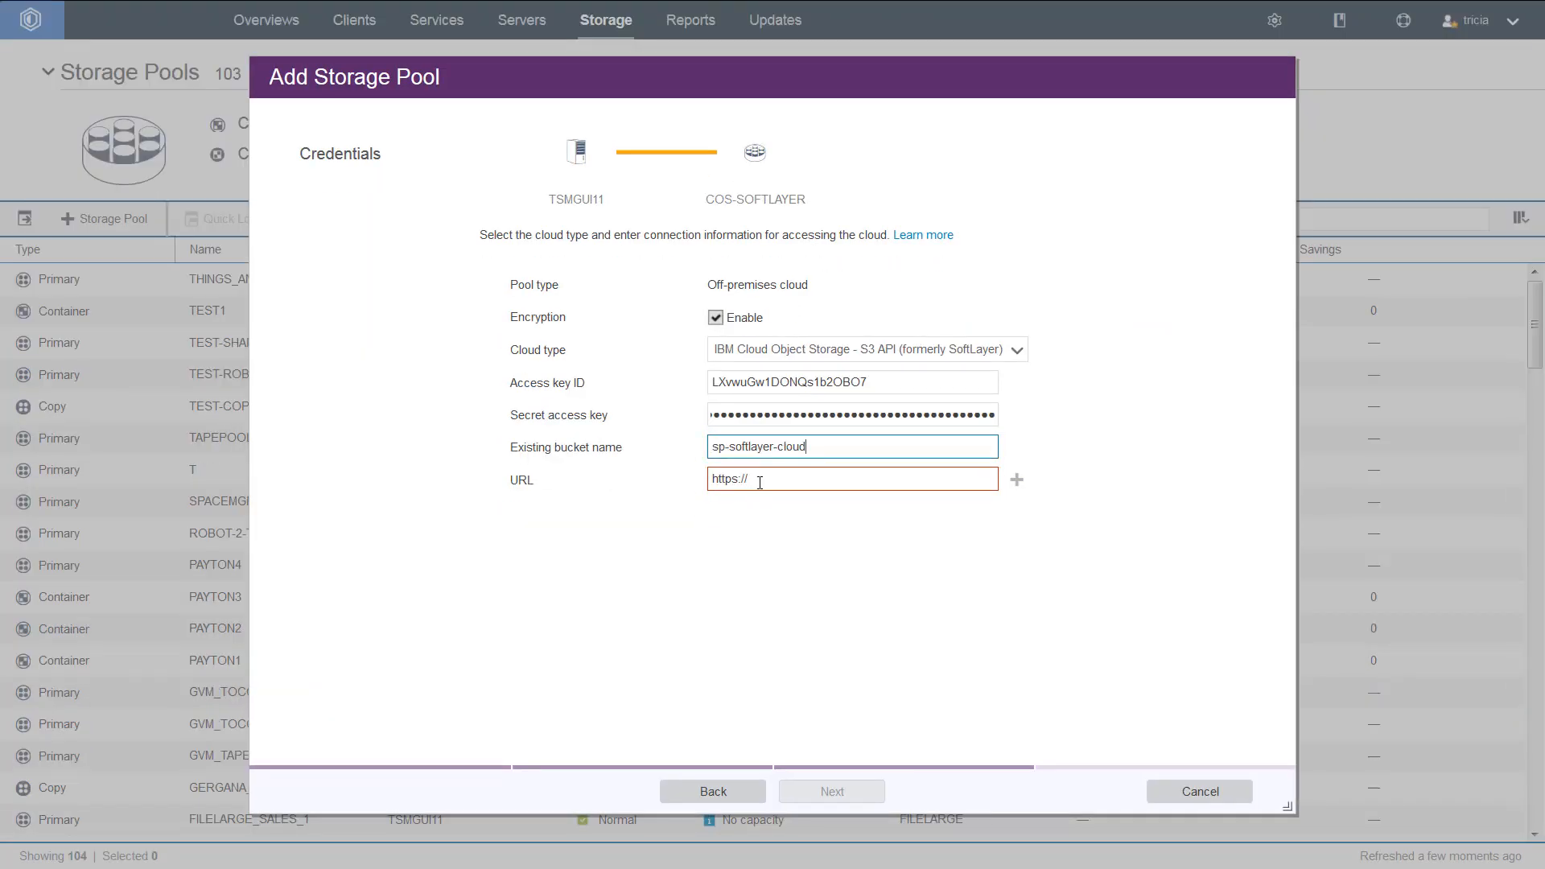
click(760, 480)
click(360, 14)
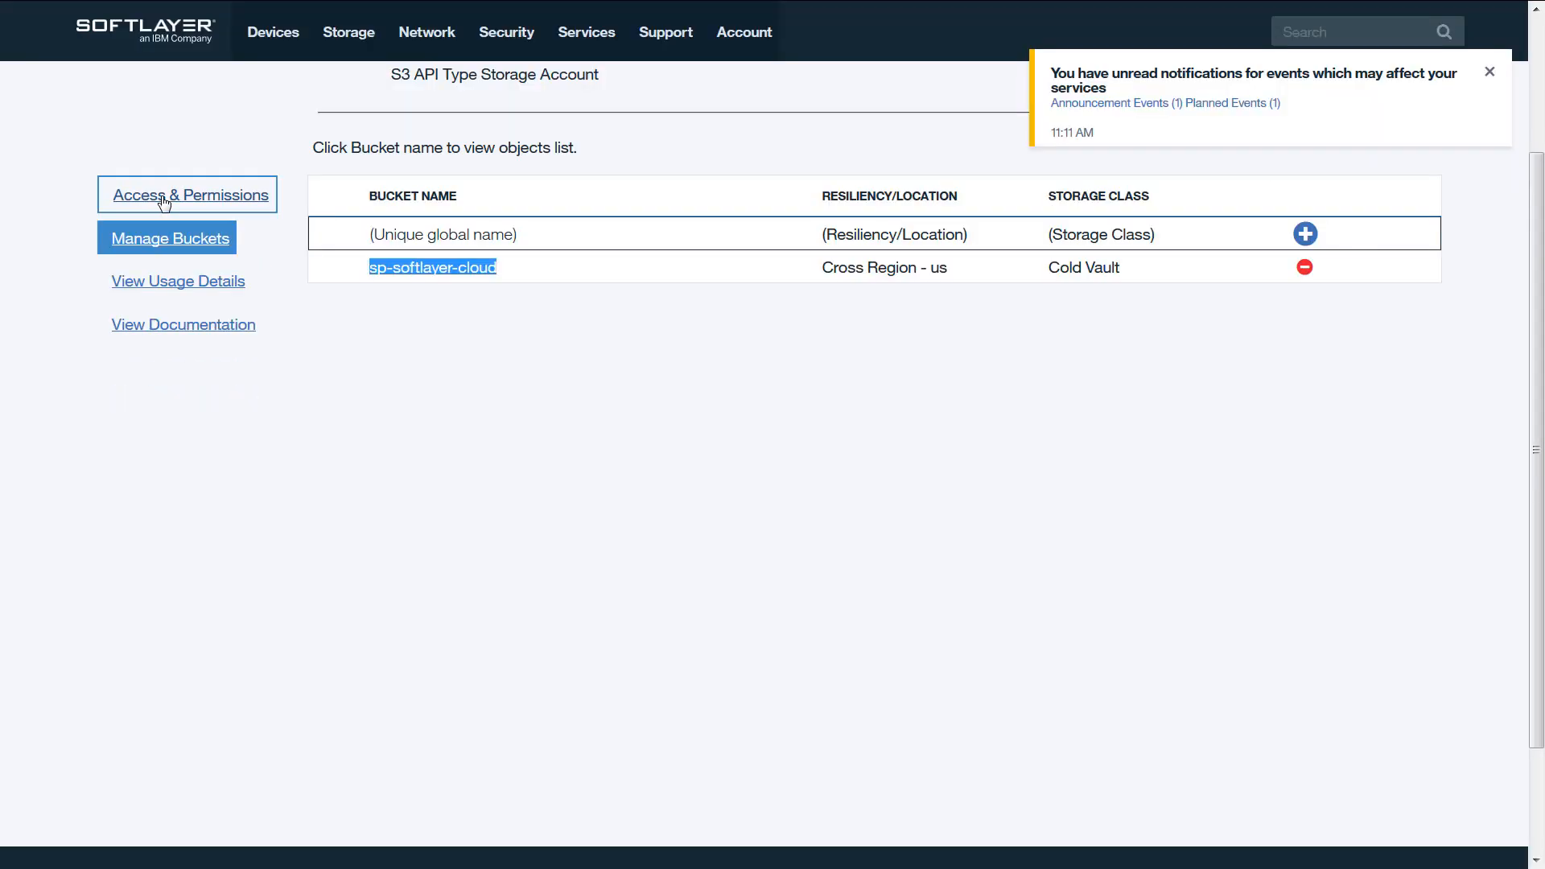
click(165, 201)
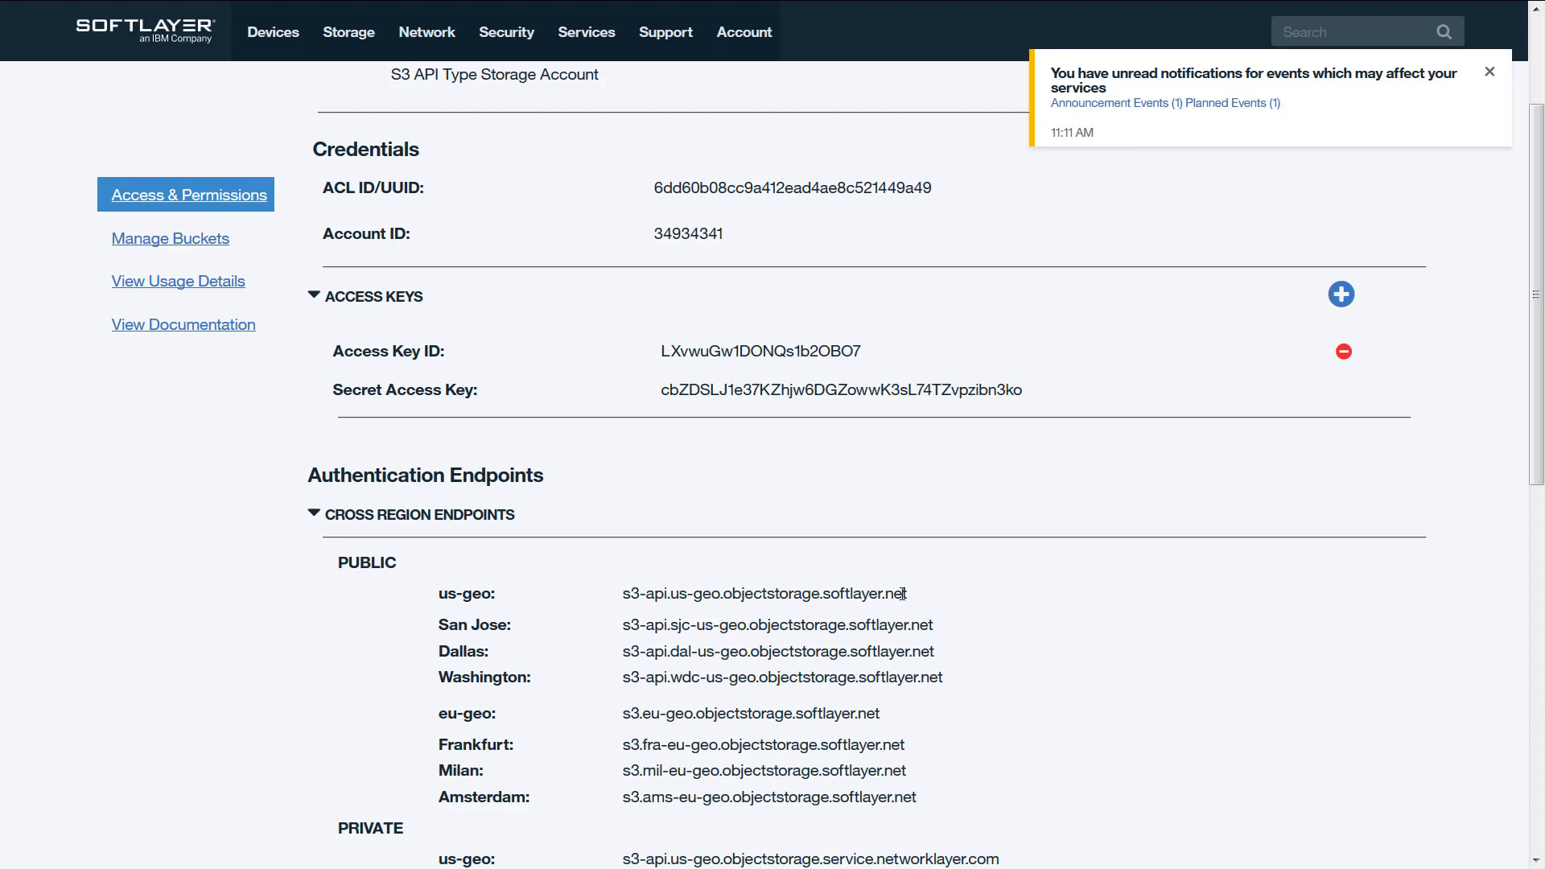
drag(919, 599, 625, 583)
click(120, 15)
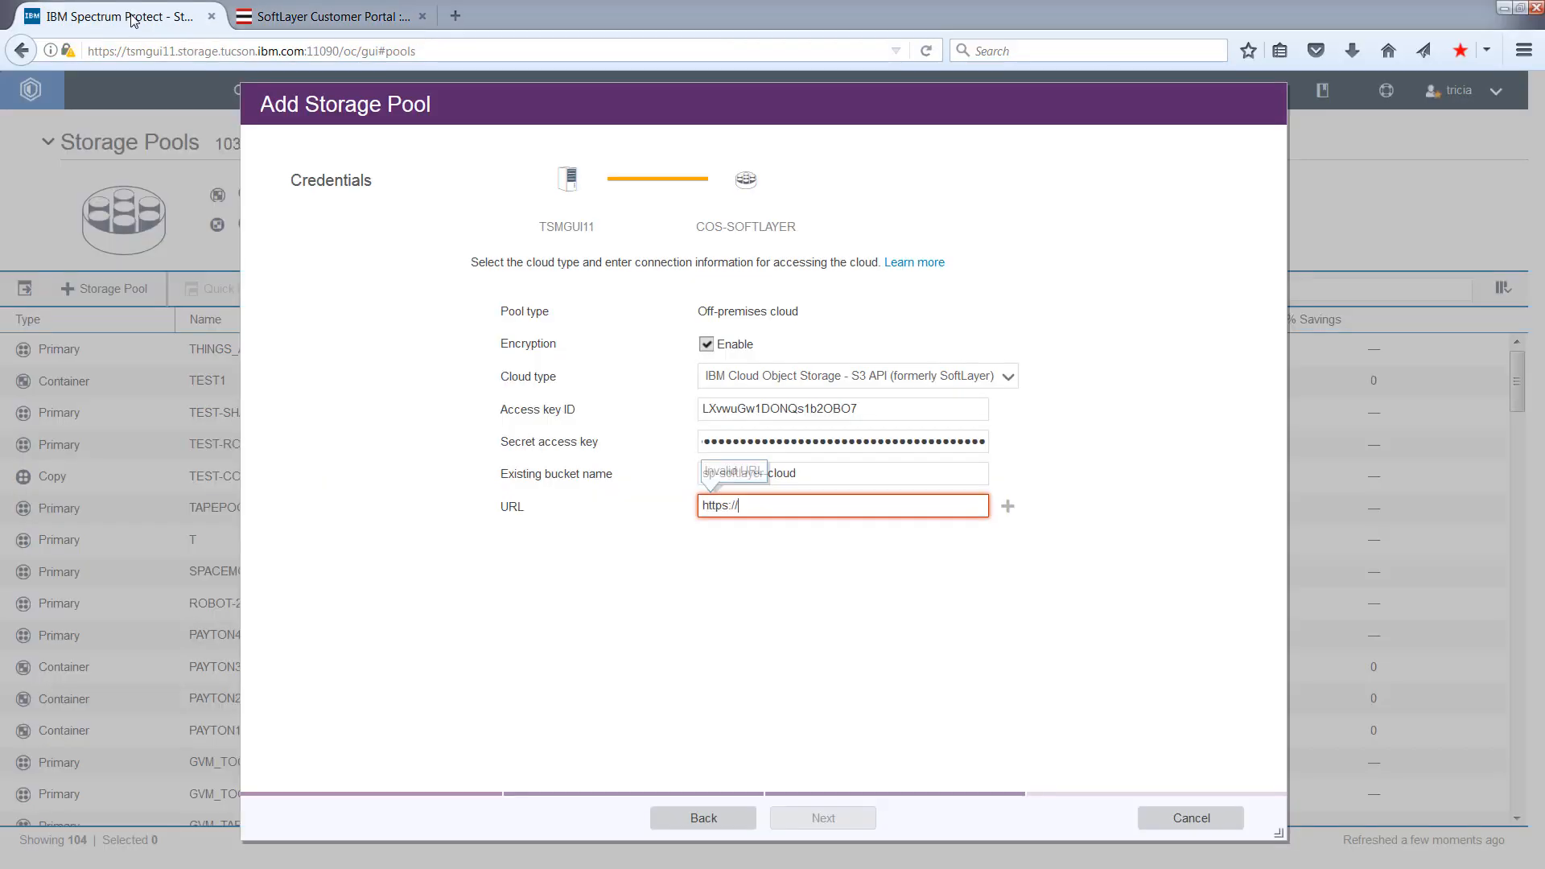
key(ctrl+v)
key(F11)
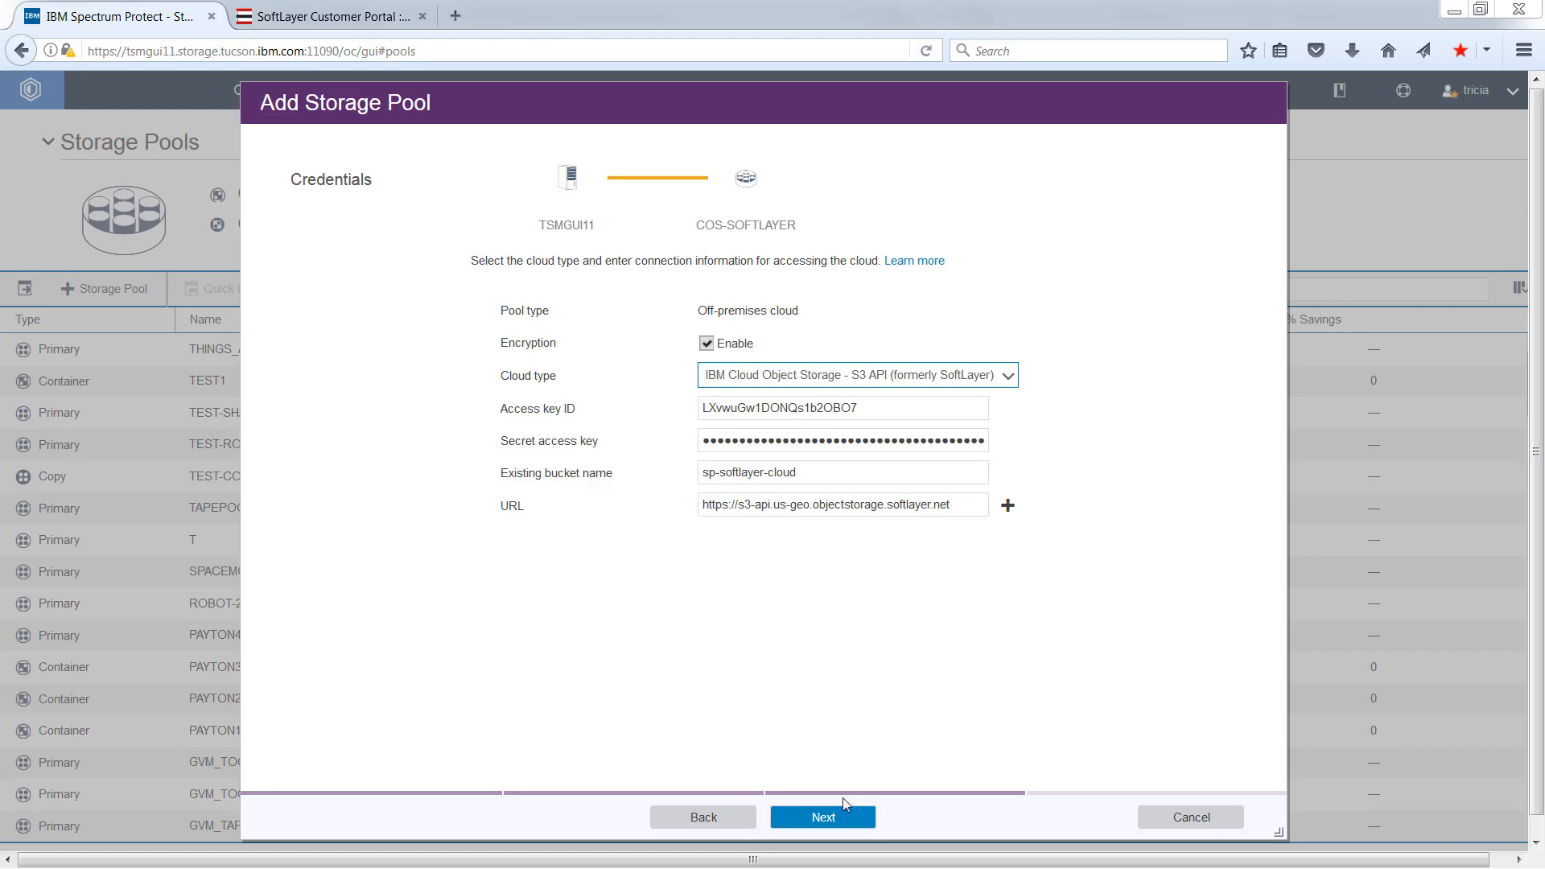
click(829, 815)
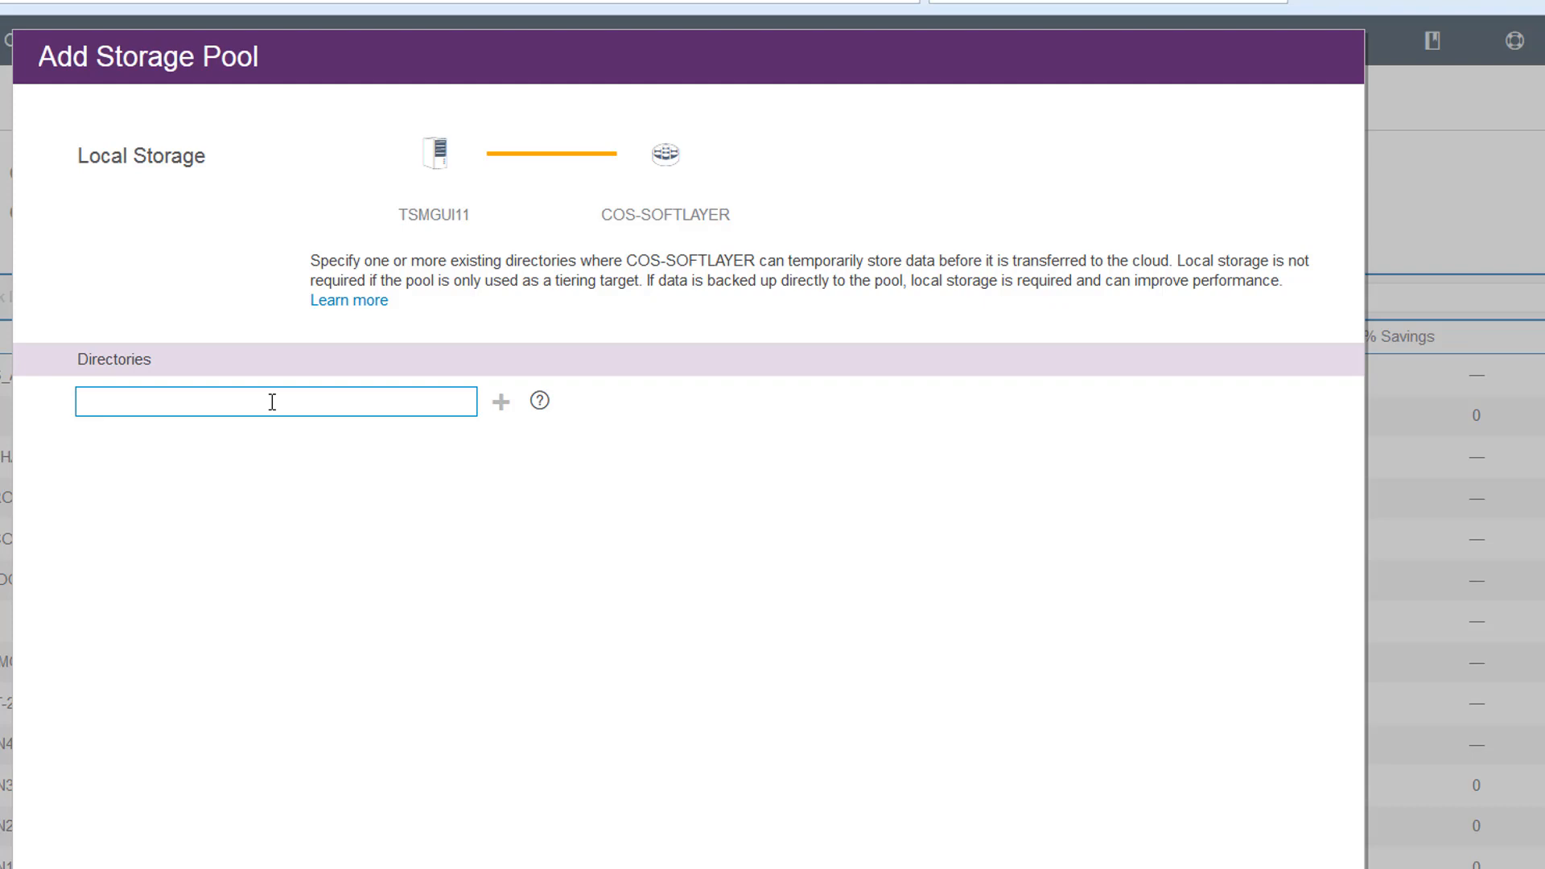
Set /TSMserver/Filedev2/jiang as the local storage directory, add the storage pool, and close the wizard to view policies.
key(ctrl+v)
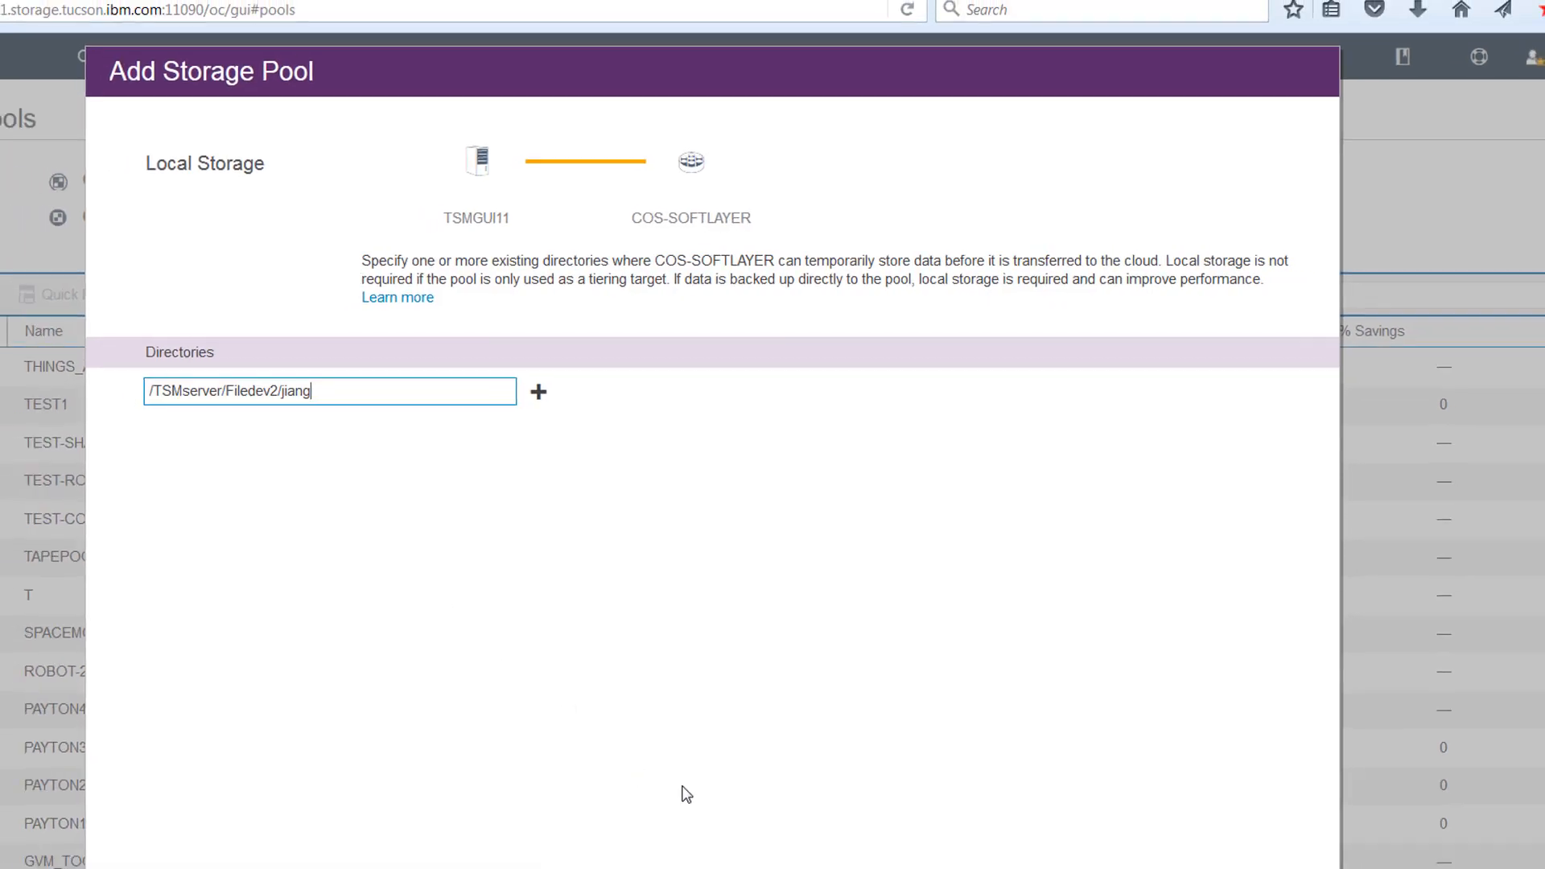
click(829, 816)
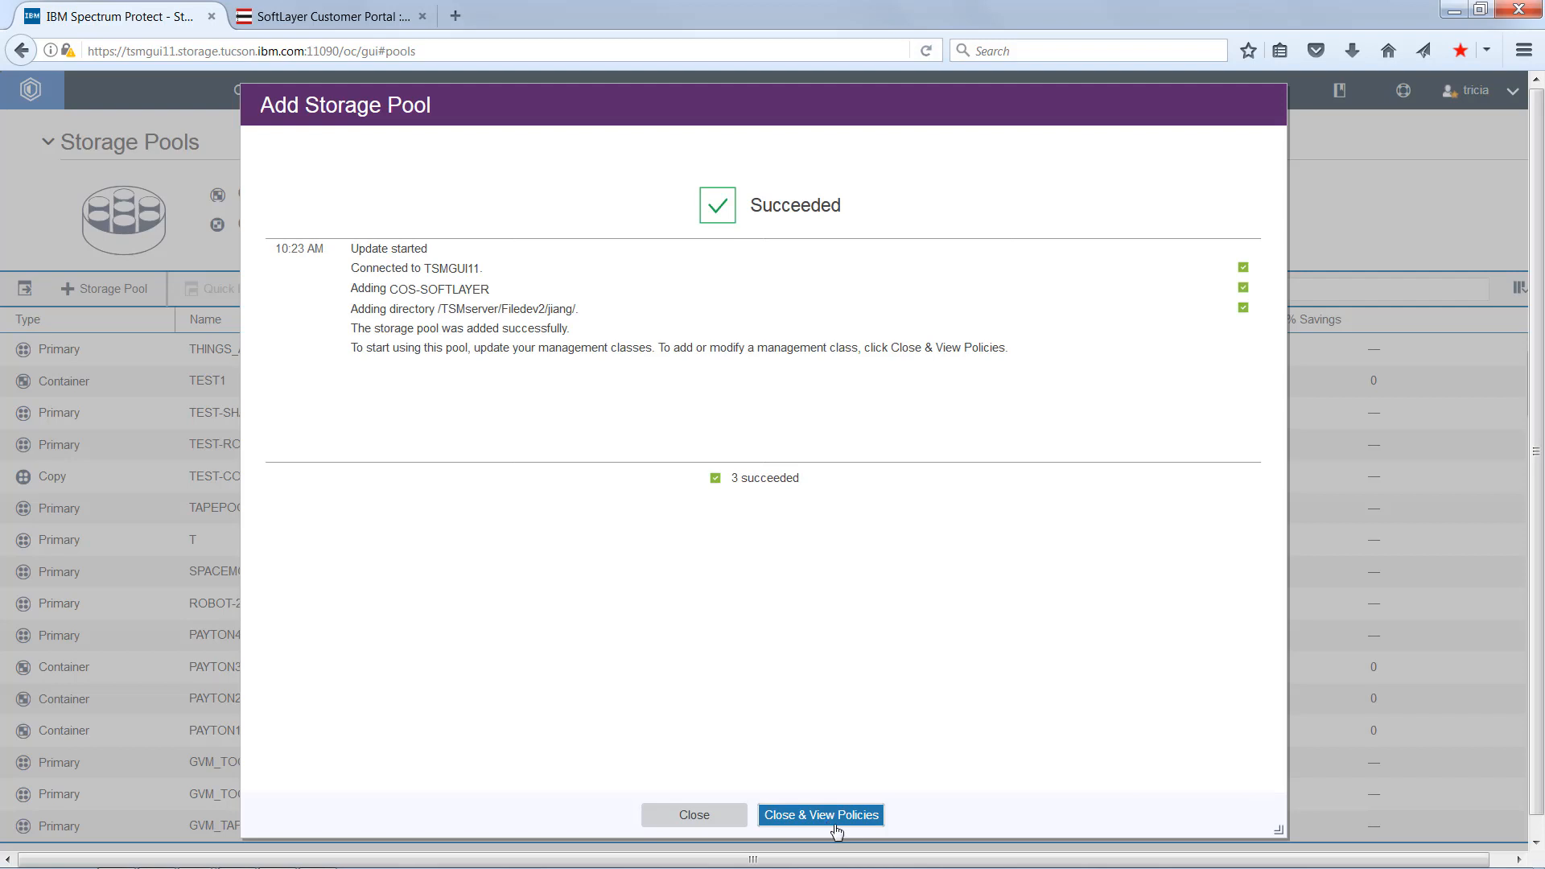
click(808, 817)
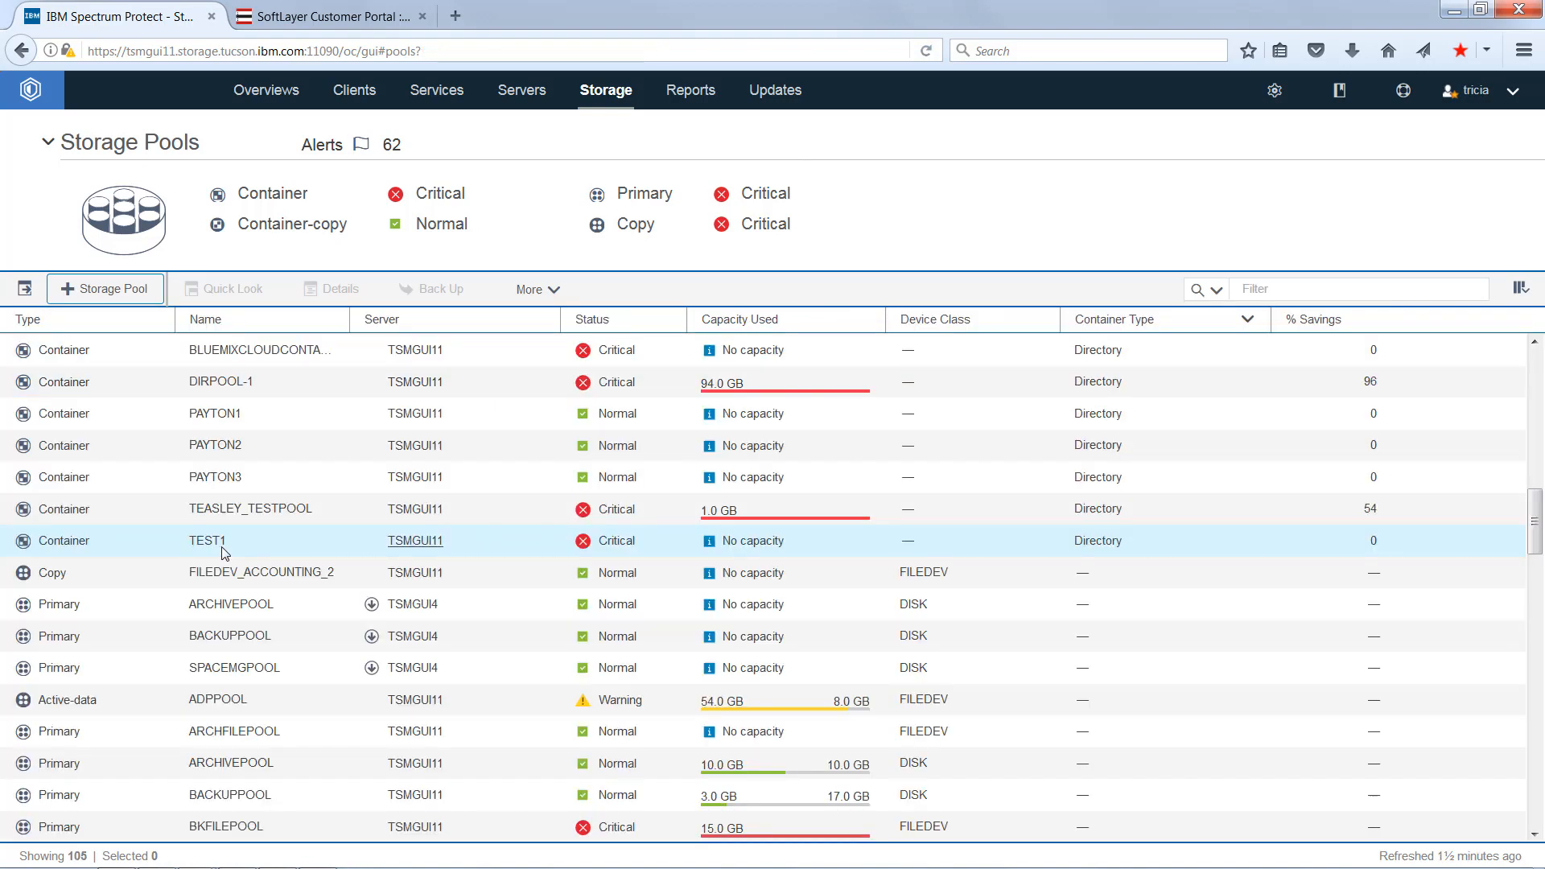
Start a new storage tiering rule on server TSMGUI11 with COS-SOFTLAYER as the target pool.
click(223, 552)
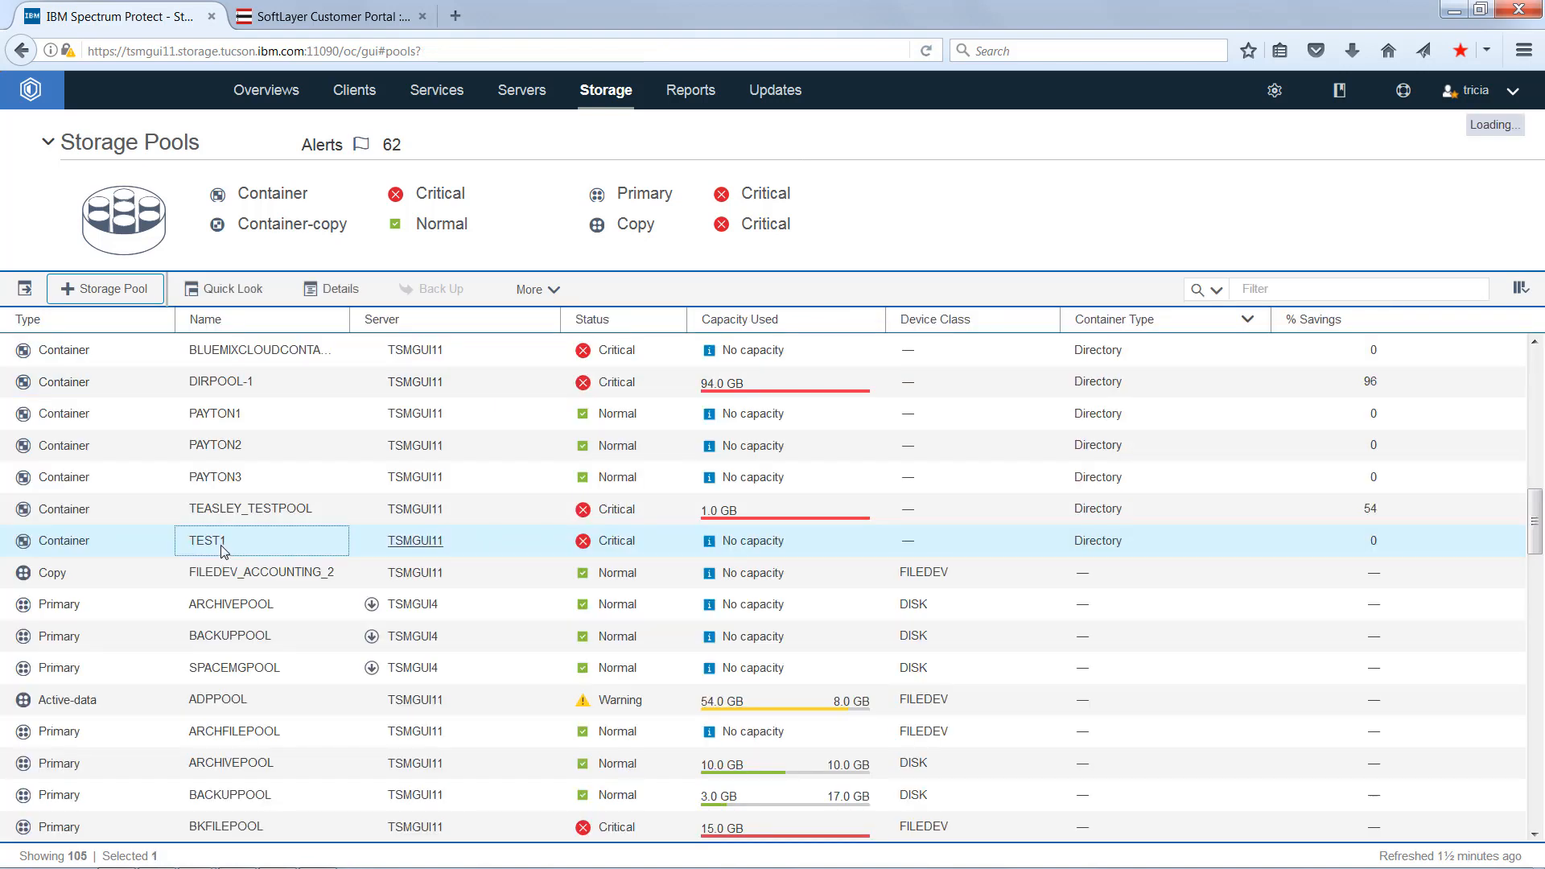
mouse_move(606, 90)
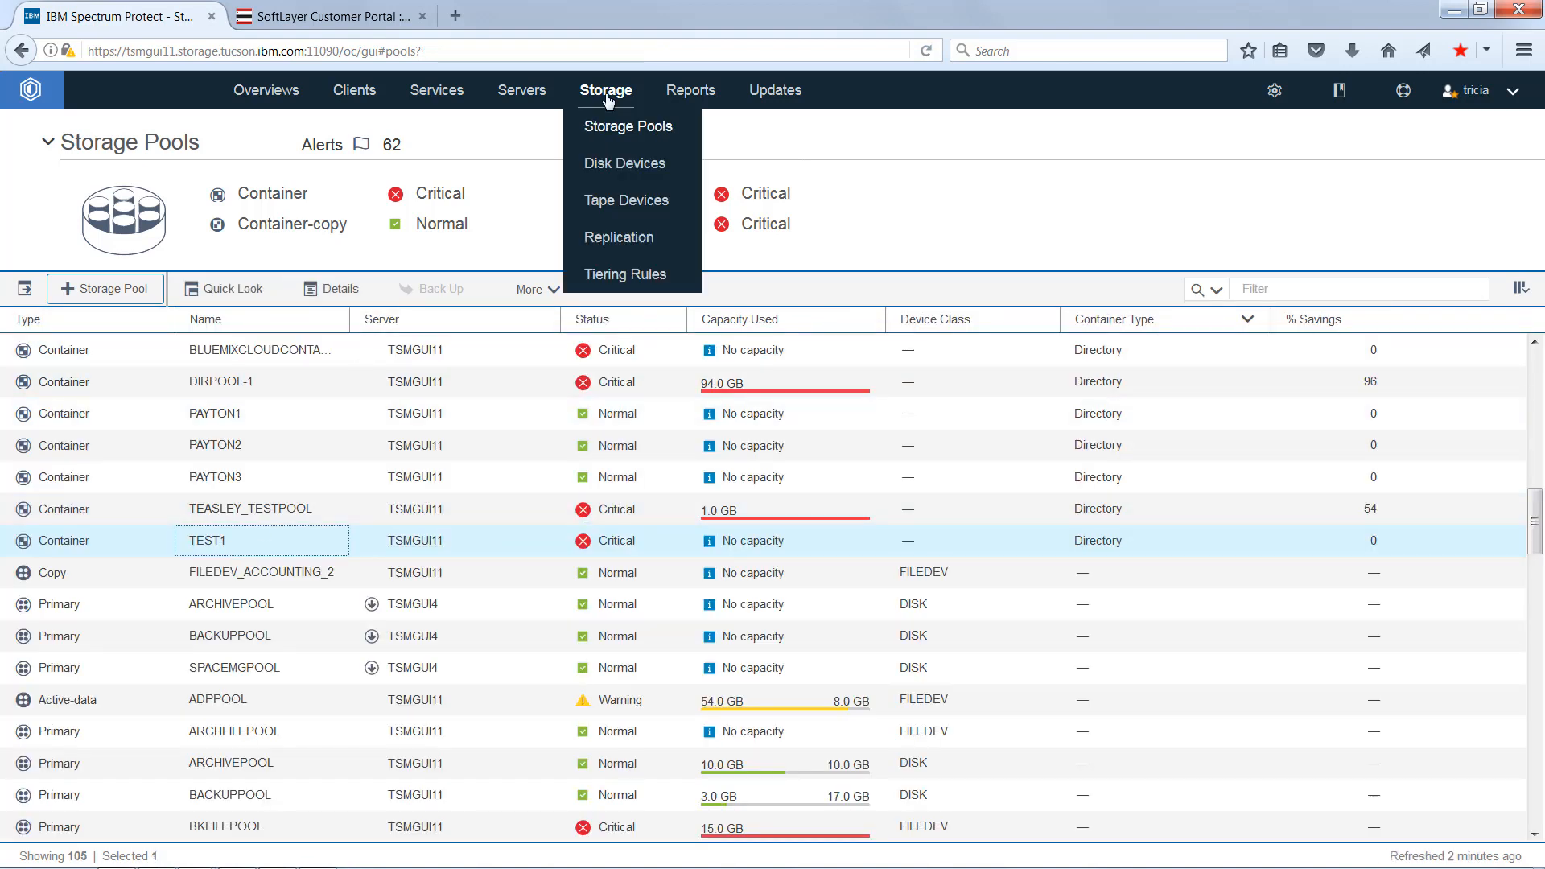
click(591, 273)
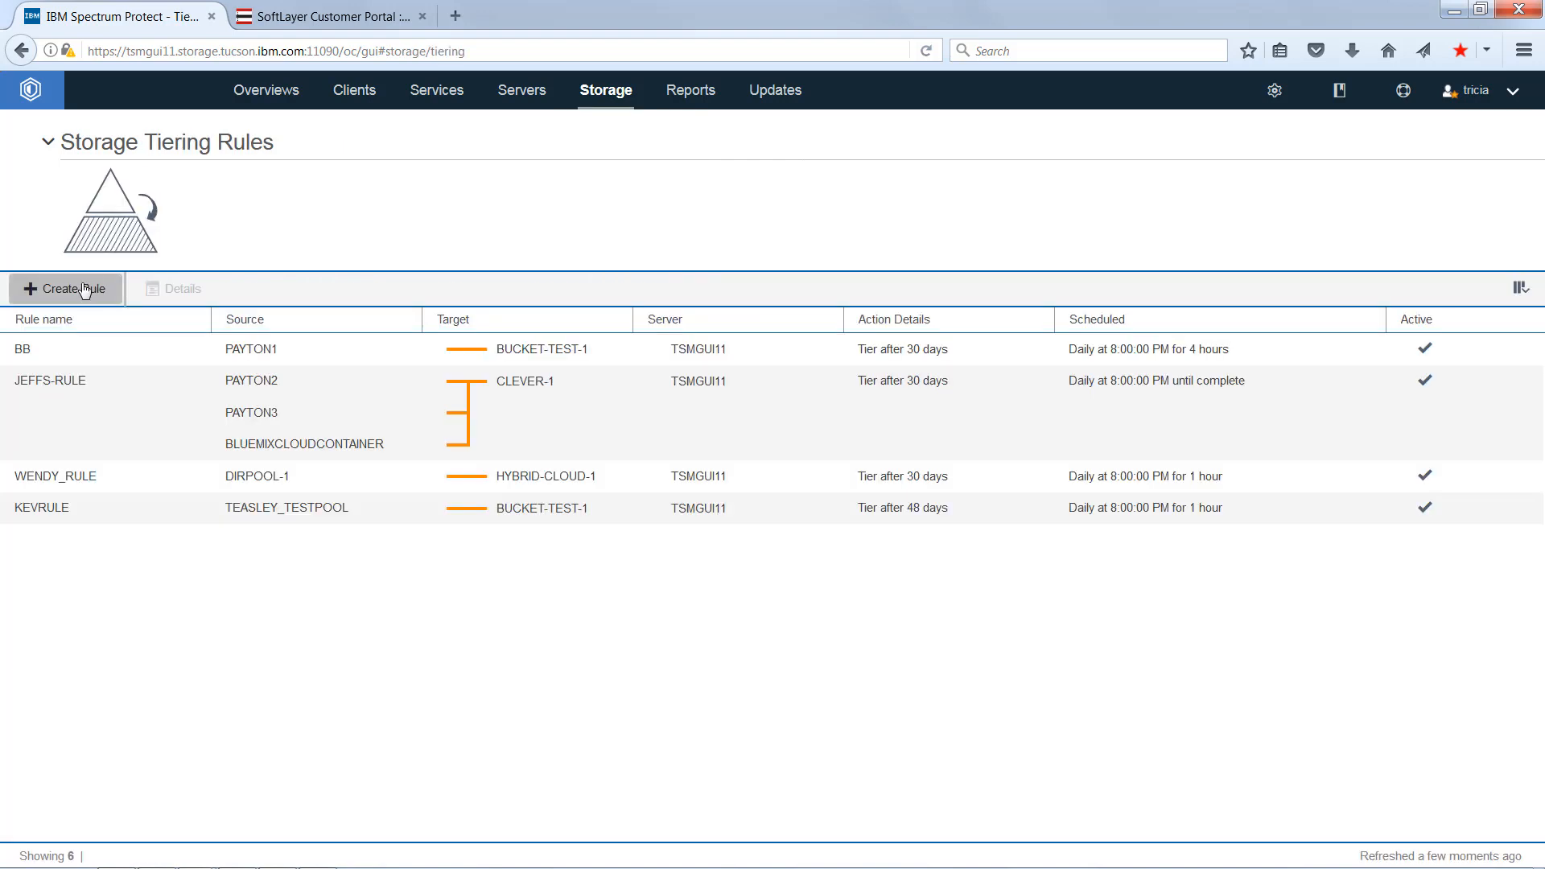
click(85, 290)
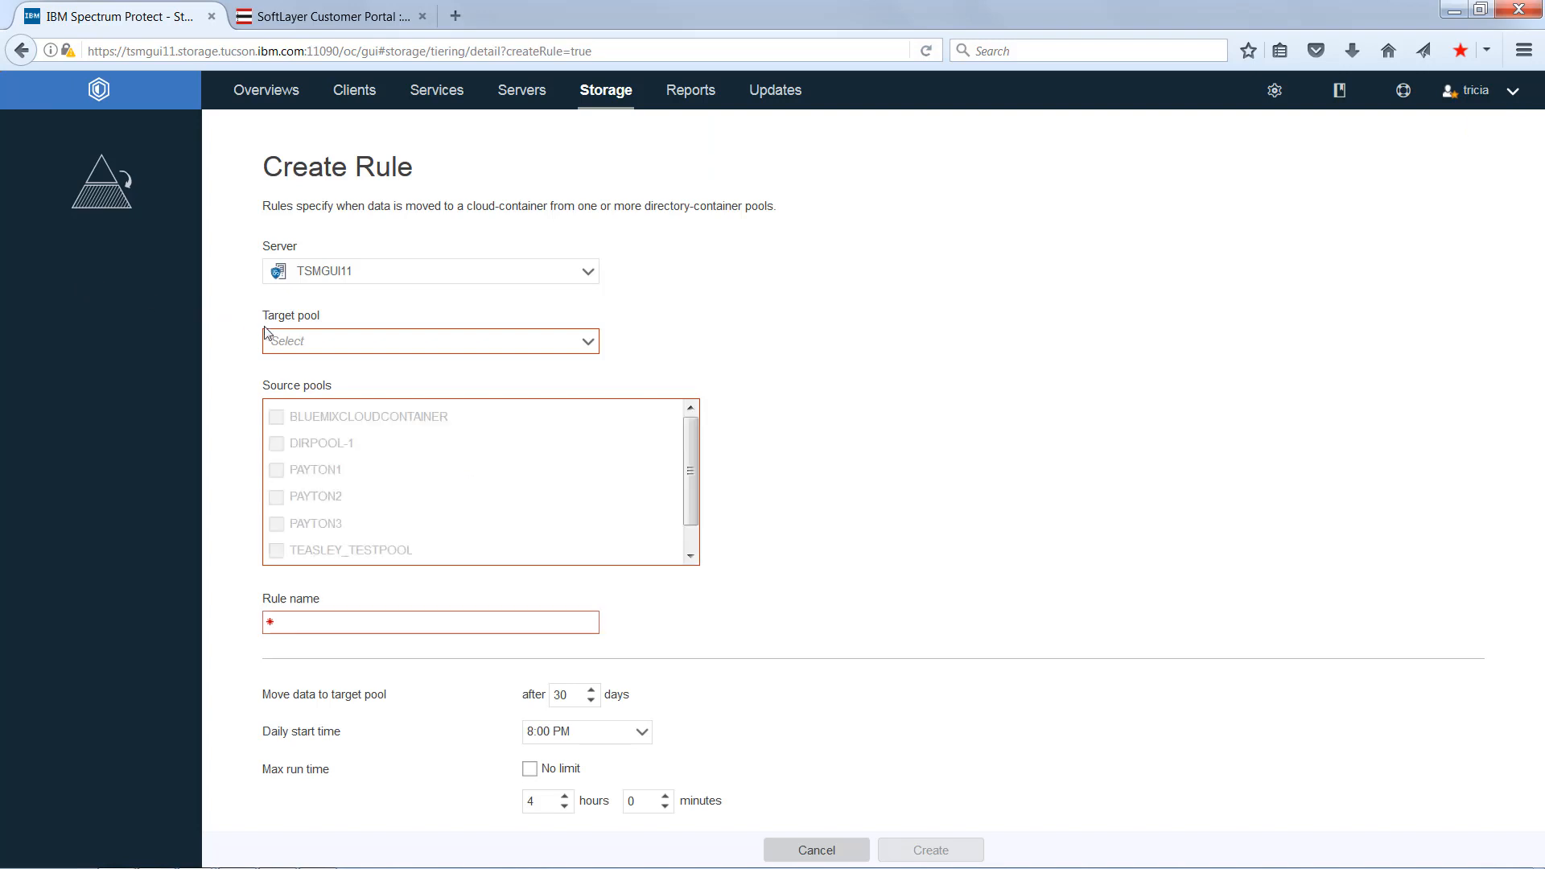
click(298, 344)
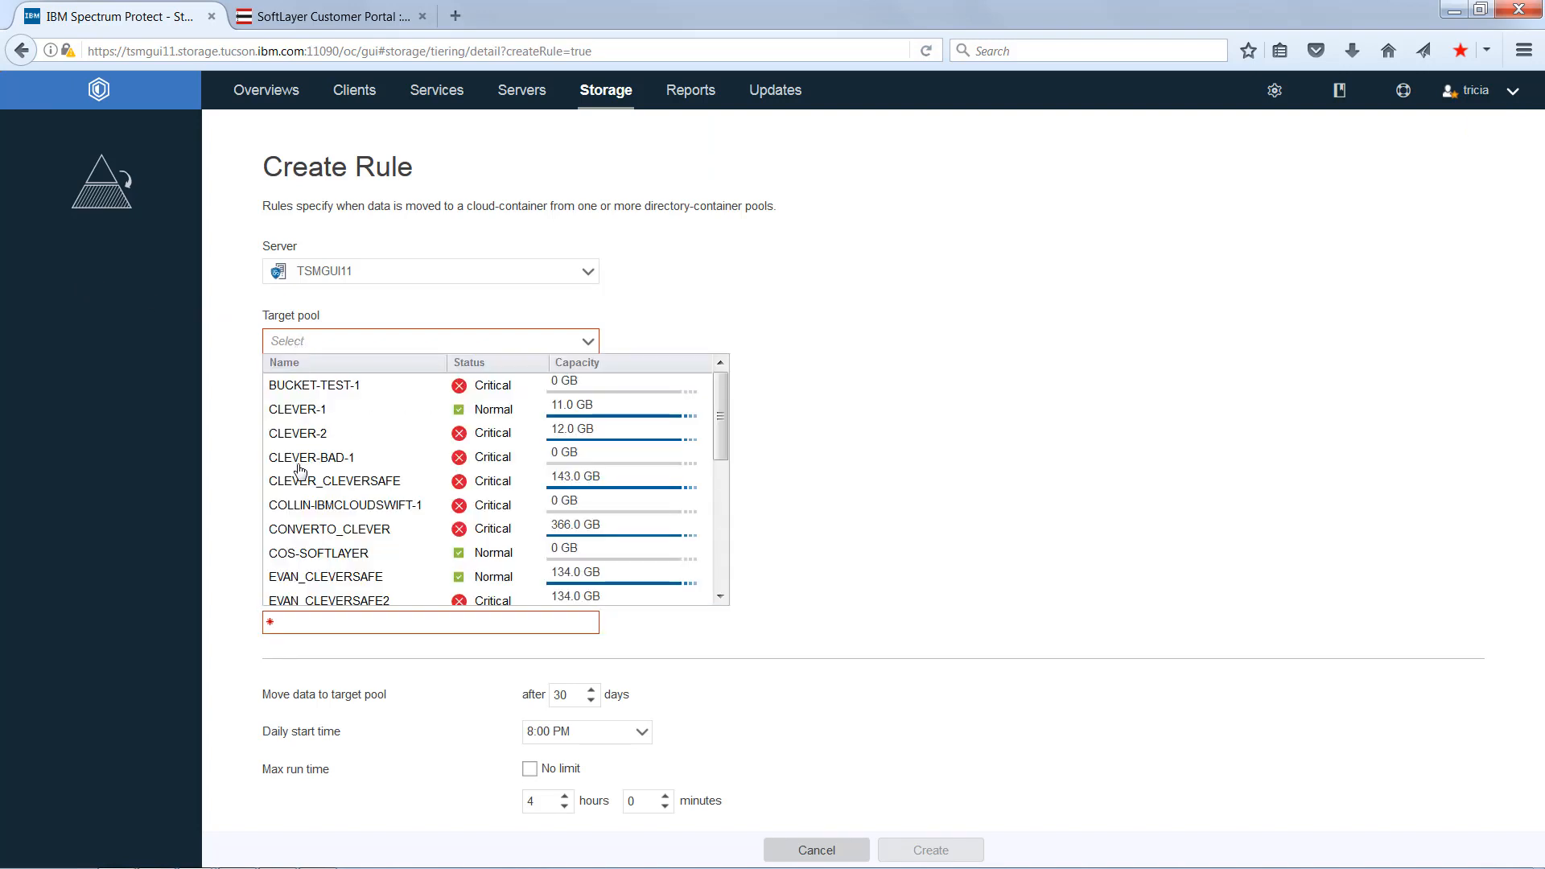
click(309, 559)
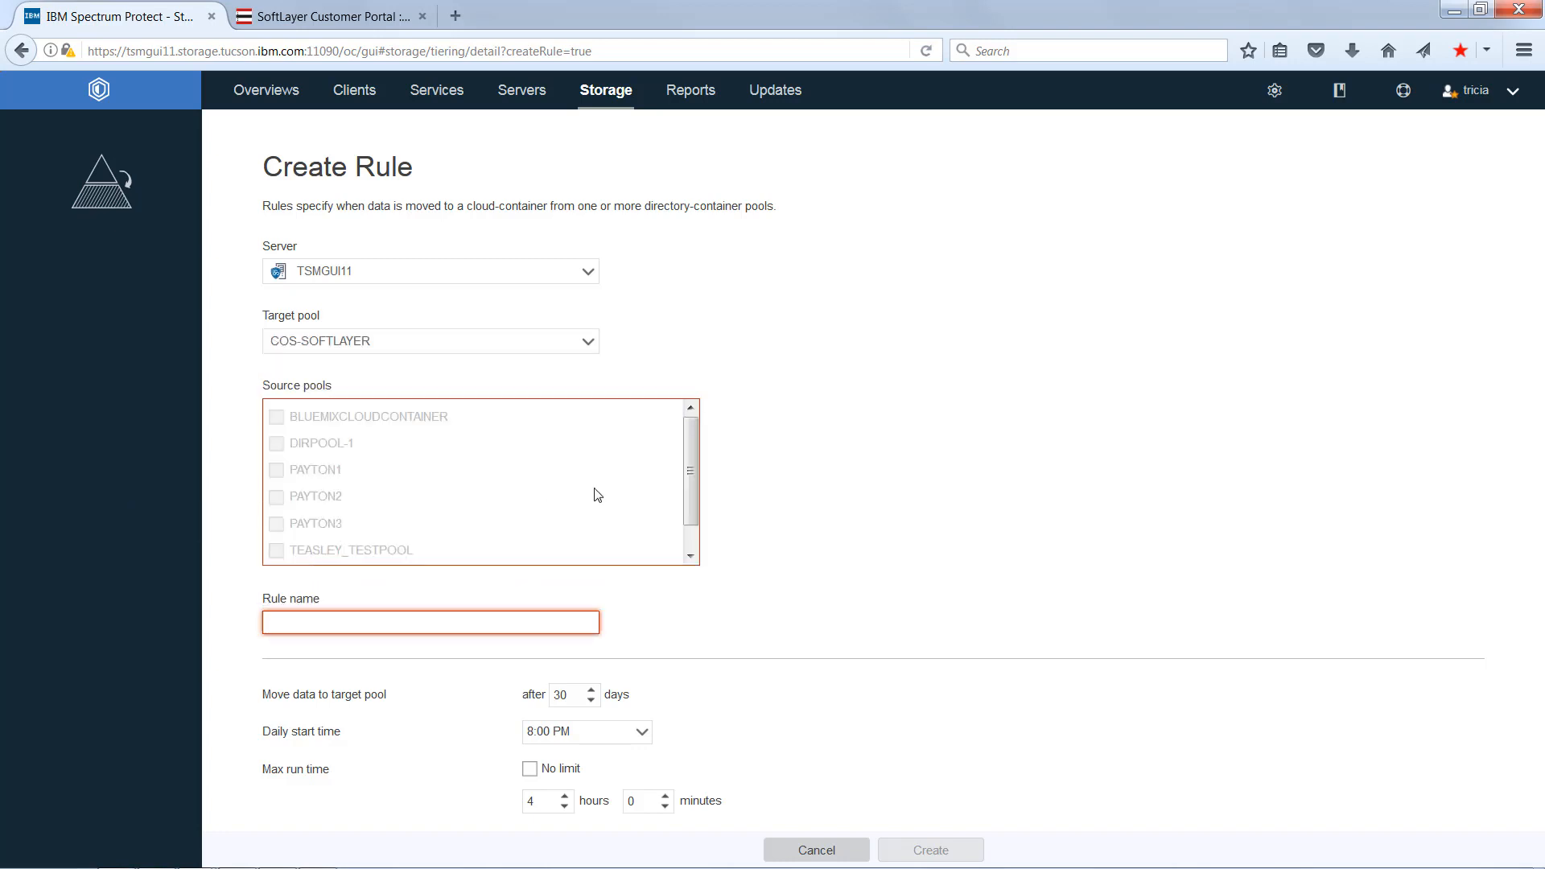
Select TEST1 as the rule's source pool and name the rule longterm-to-COS.
scroll(598, 495, down, 1)
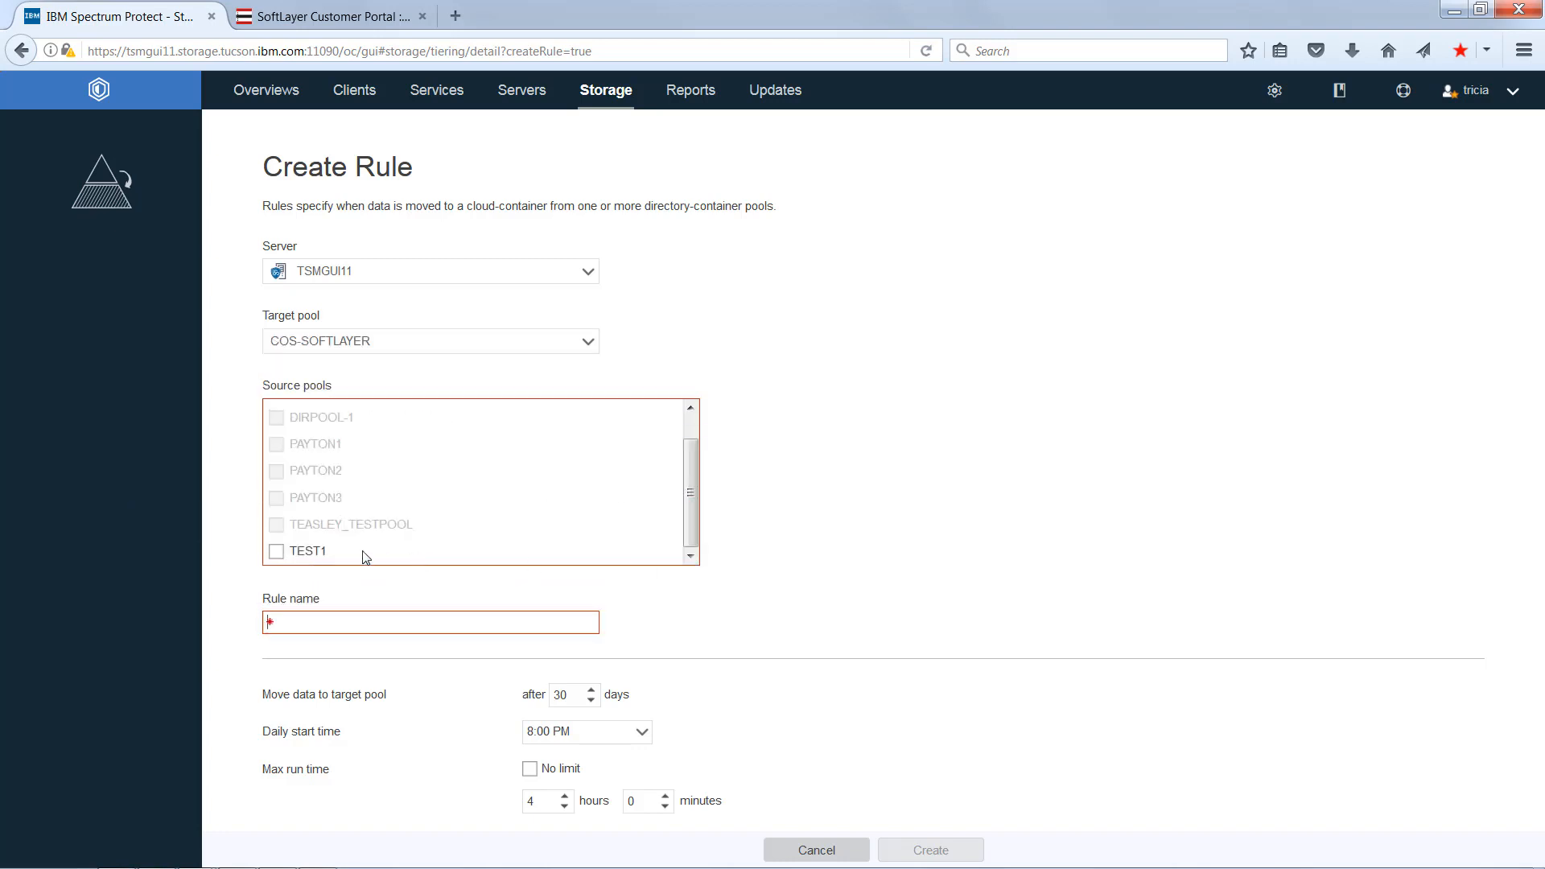
click(276, 552)
click(284, 627)
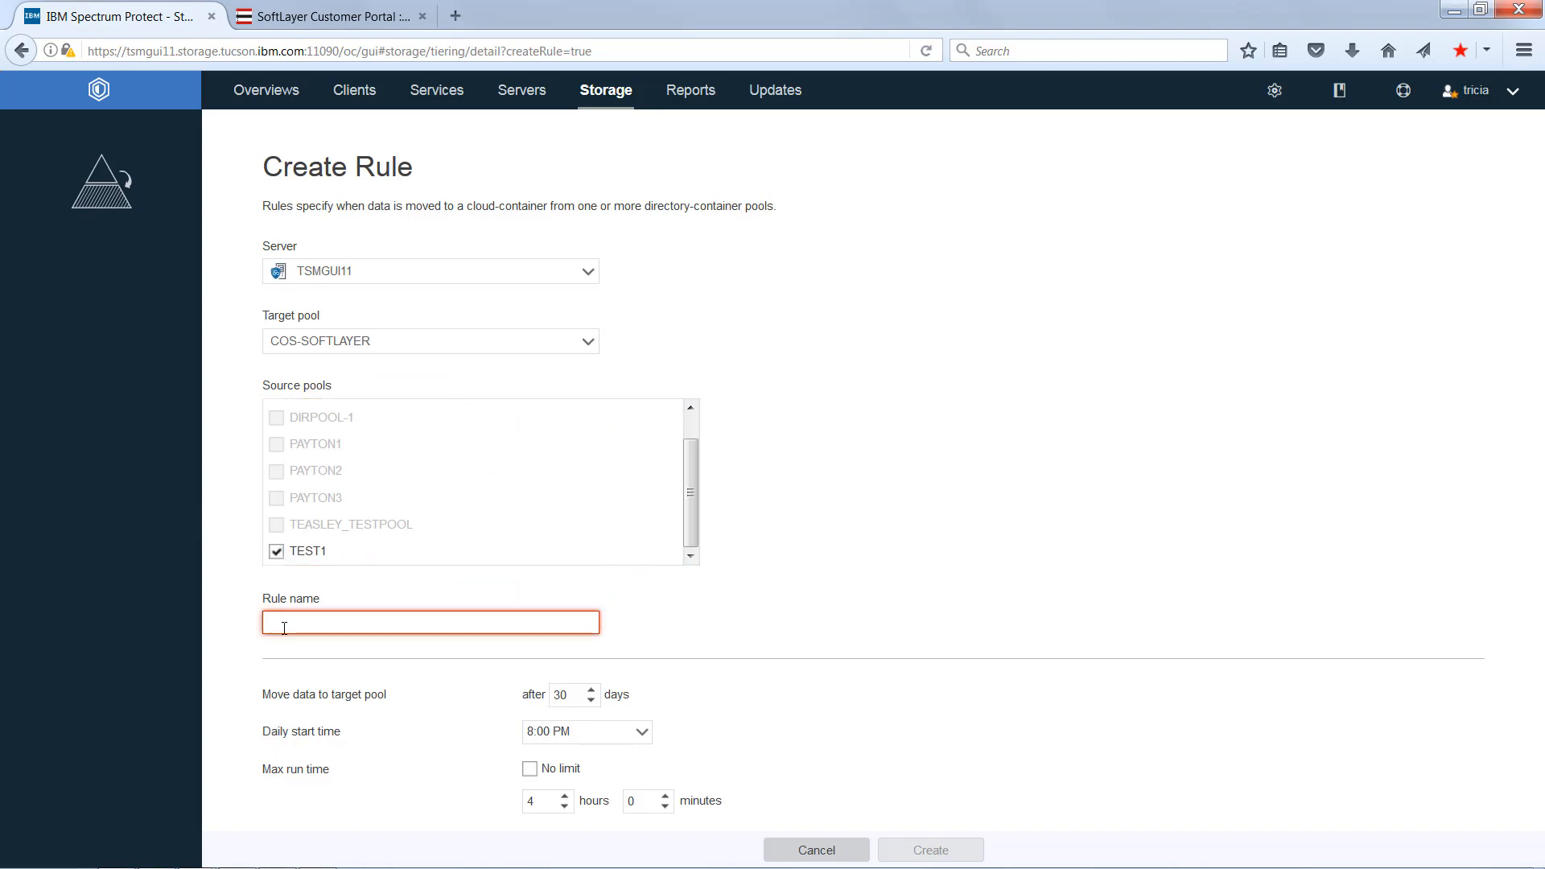
text(lo)
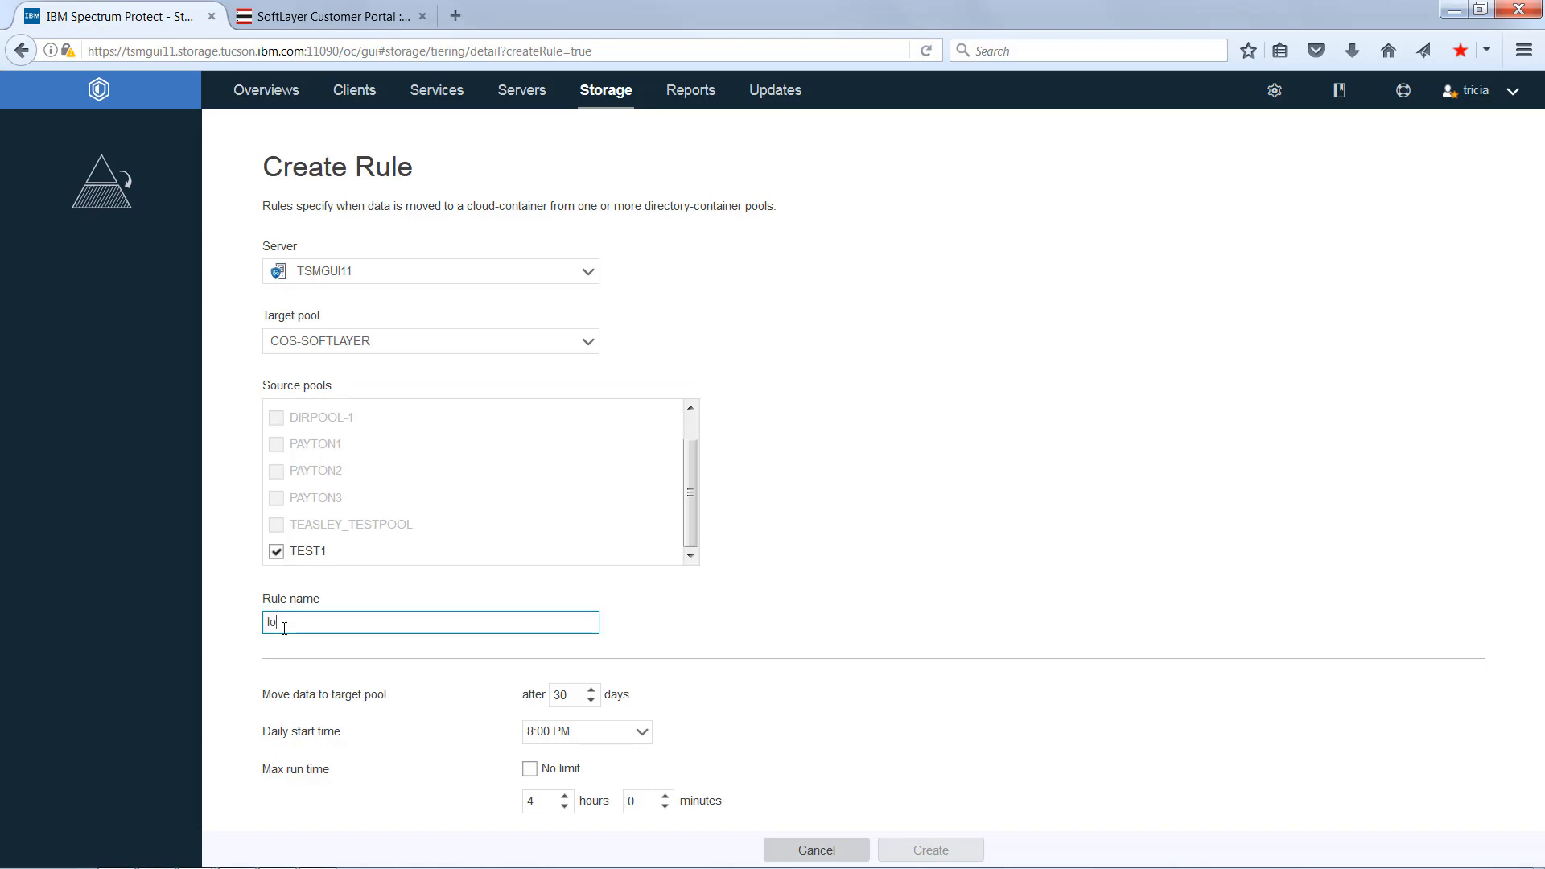
text(ngterm-to-COS)
Set the rule's daily start time to 11:30 AM, create the rule, and return to the list of tiering rules.
click(642, 734)
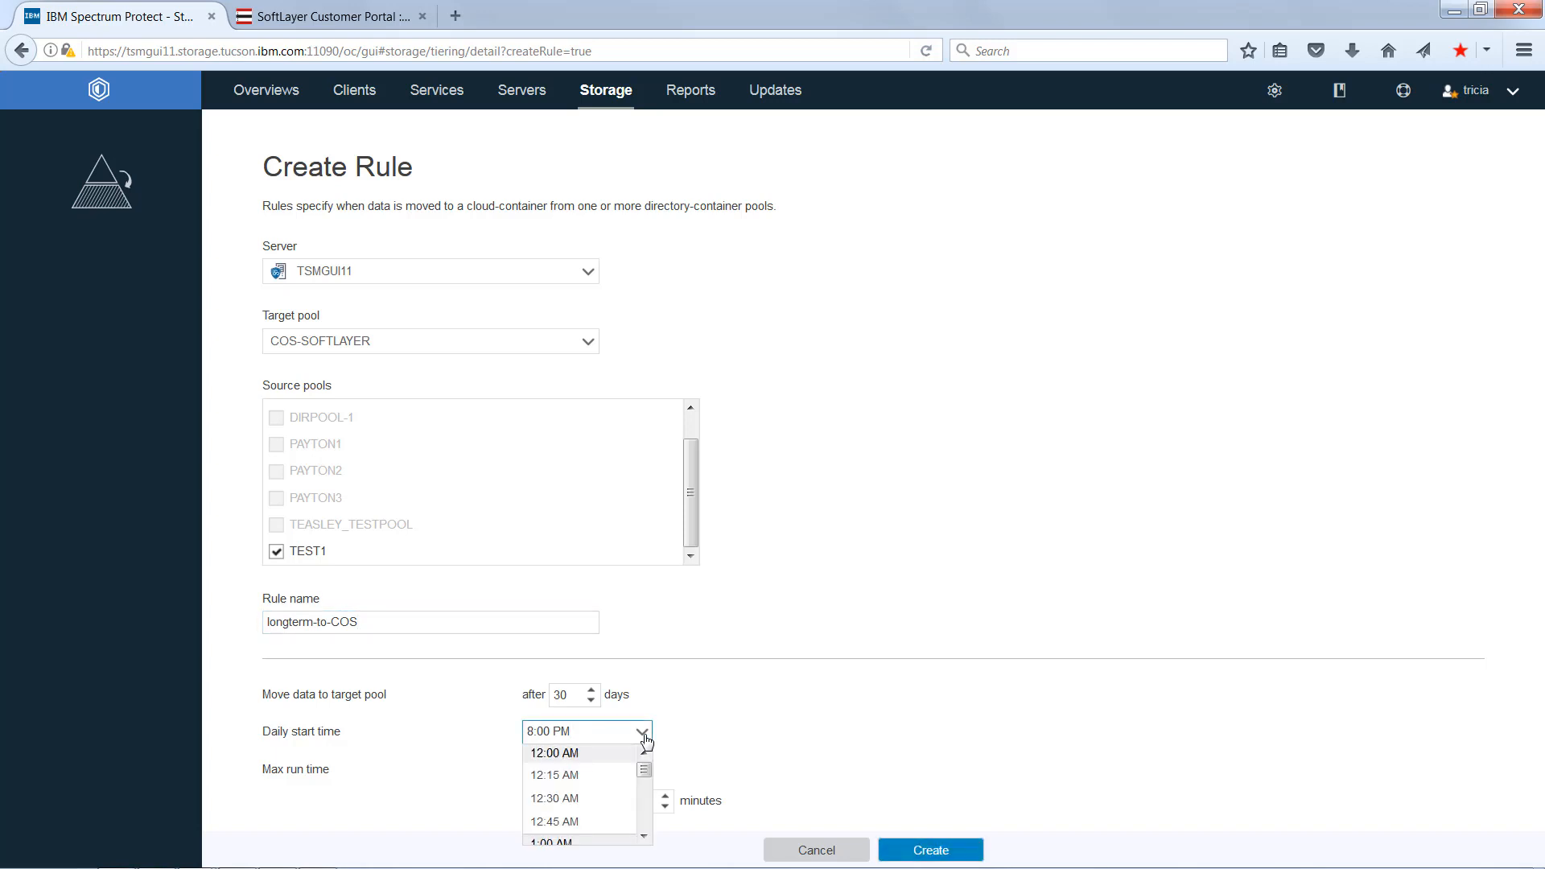
drag(642, 776, 640, 797)
click(580, 796)
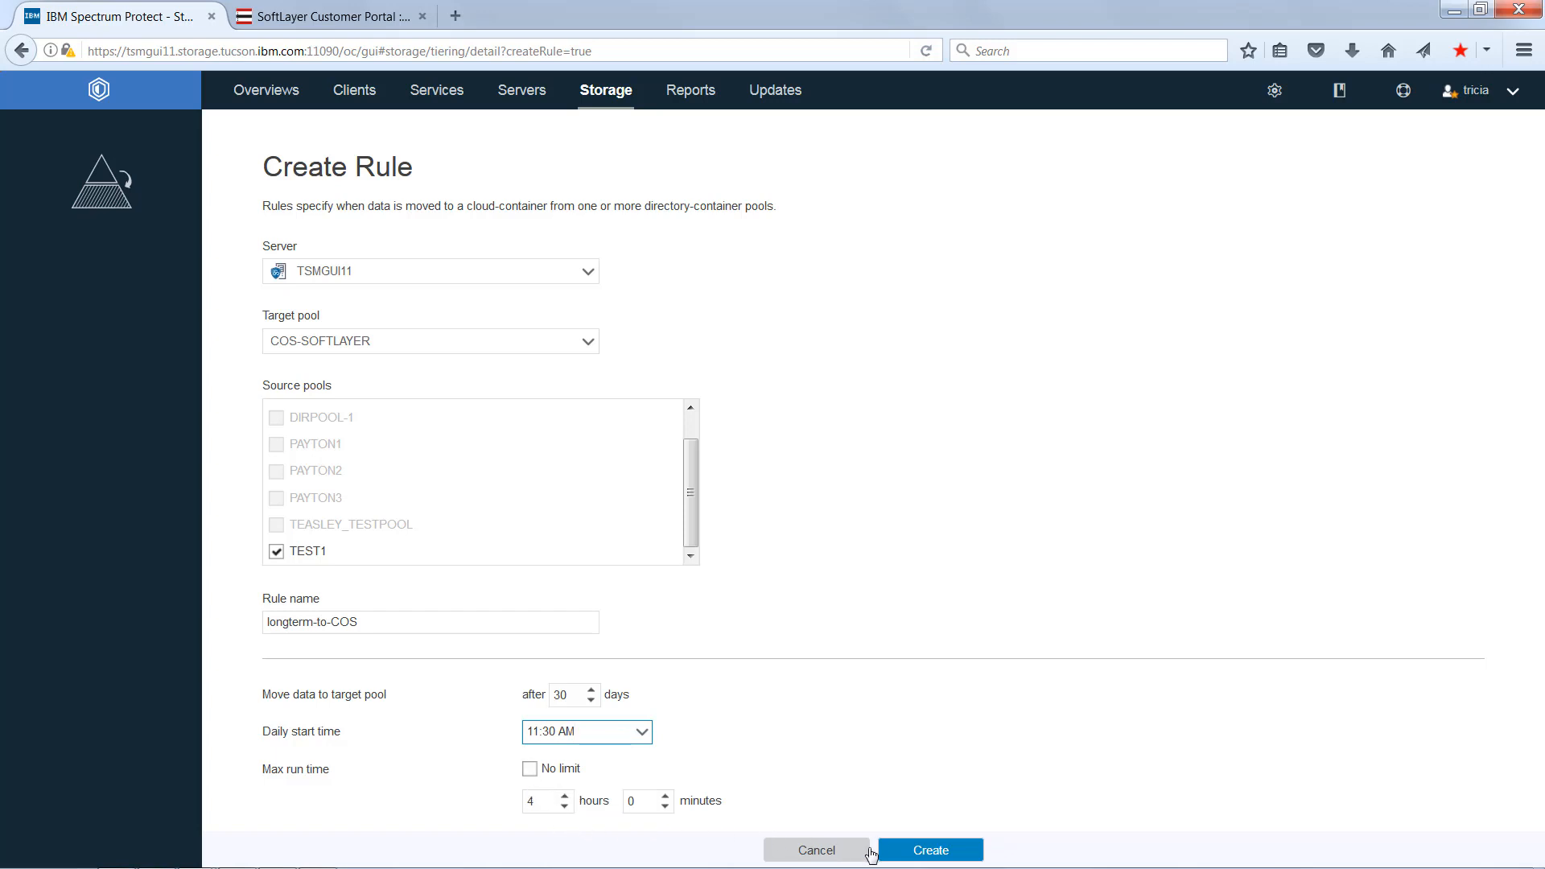
click(917, 853)
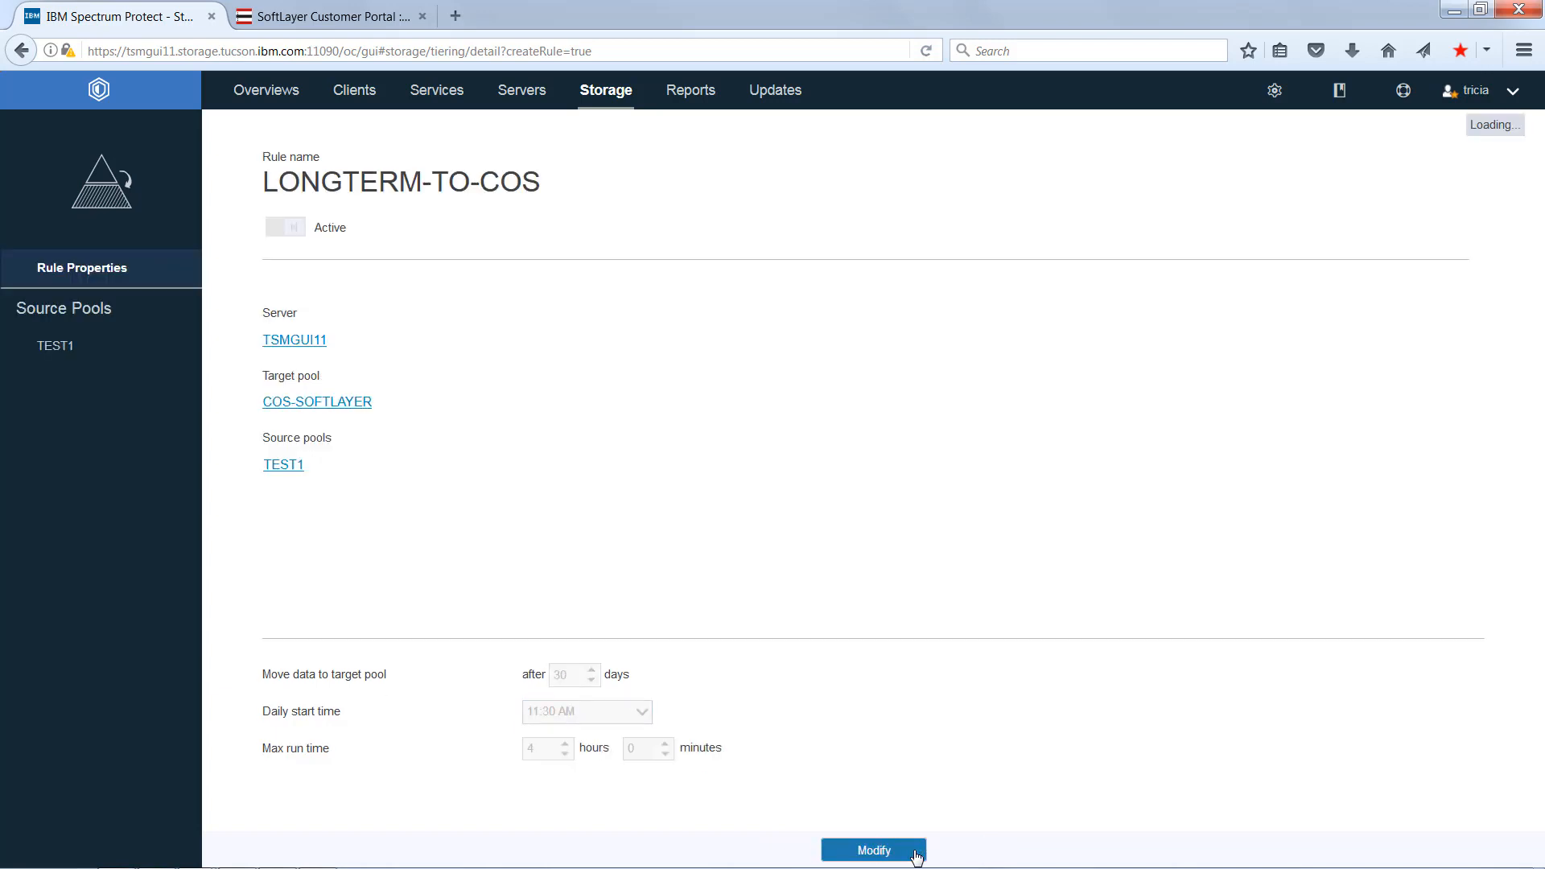
mouse_move(606, 90)
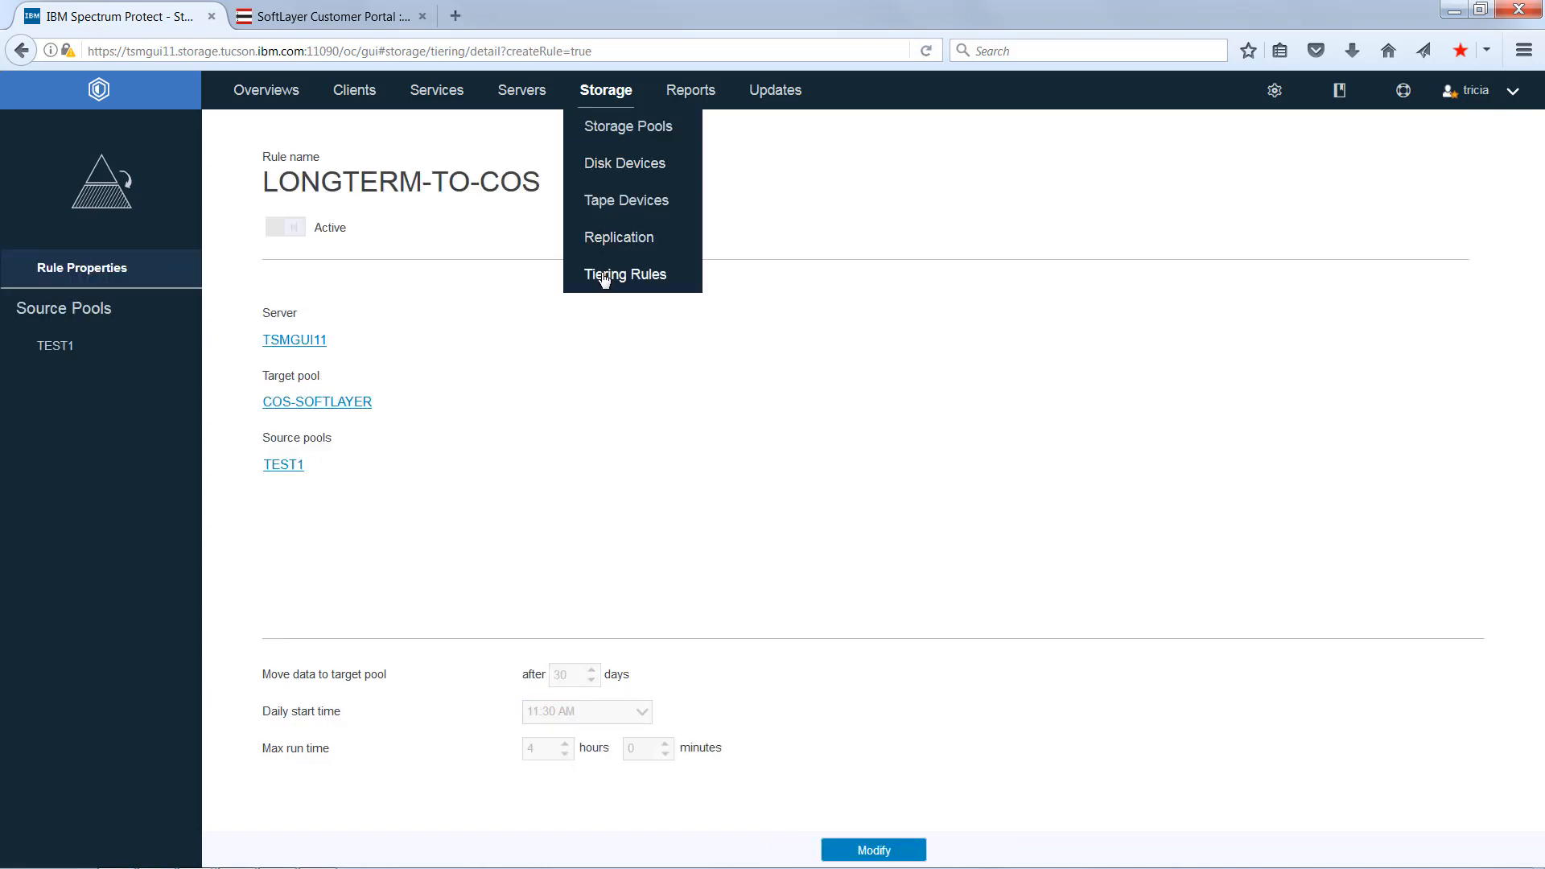
click(606, 277)
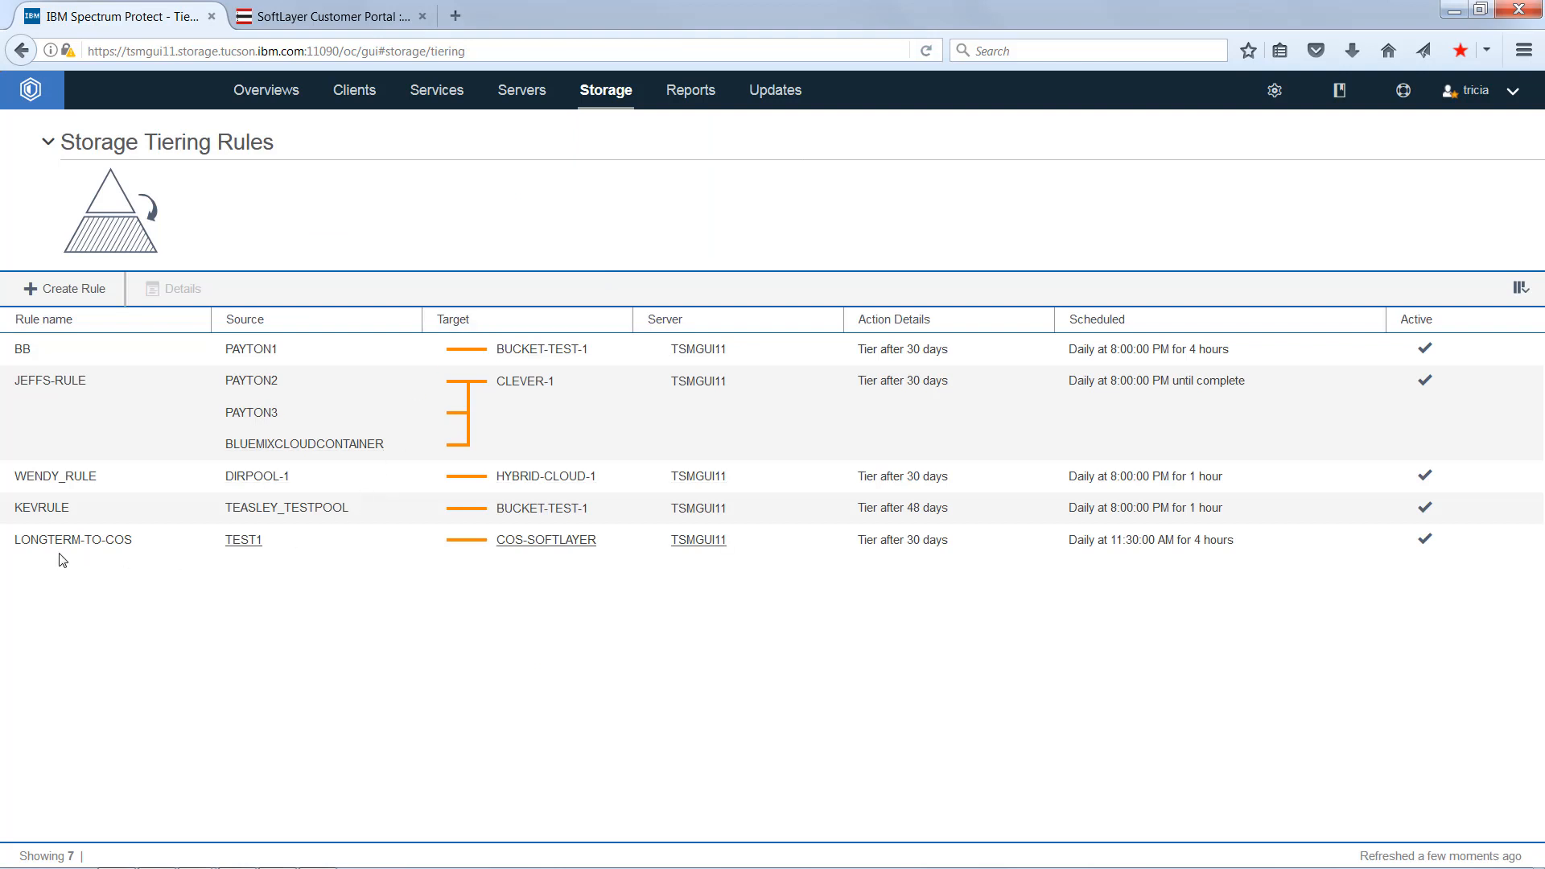